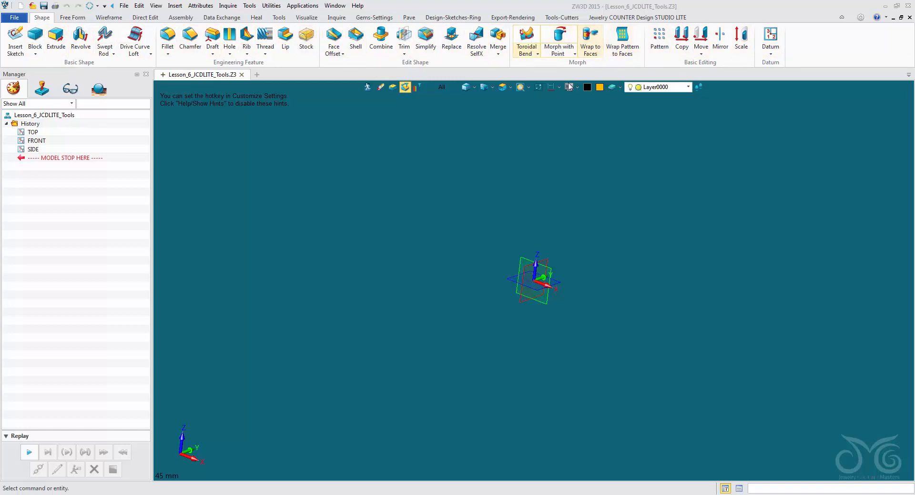
# Look through the available command sets for free-form modelling, wireframe, data exchange, inspection, gem settings, pavé, rings, rendering and cutters.
pyautogui.click(76, 19)
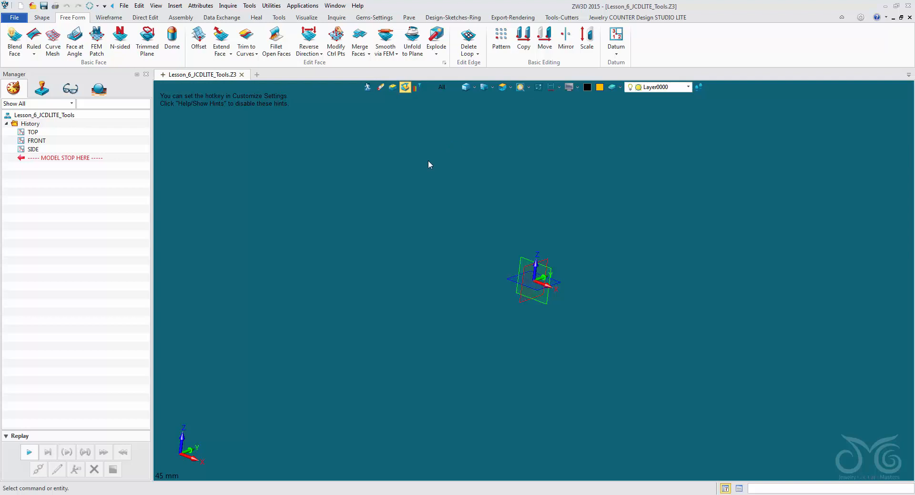
pyautogui.click(108, 17)
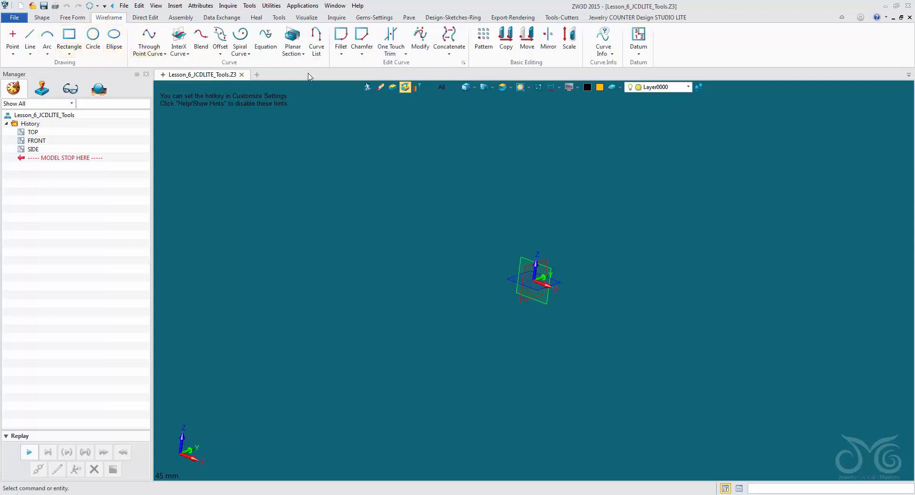
pyautogui.click(146, 17)
pyautogui.click(180, 17)
pyautogui.click(212, 18)
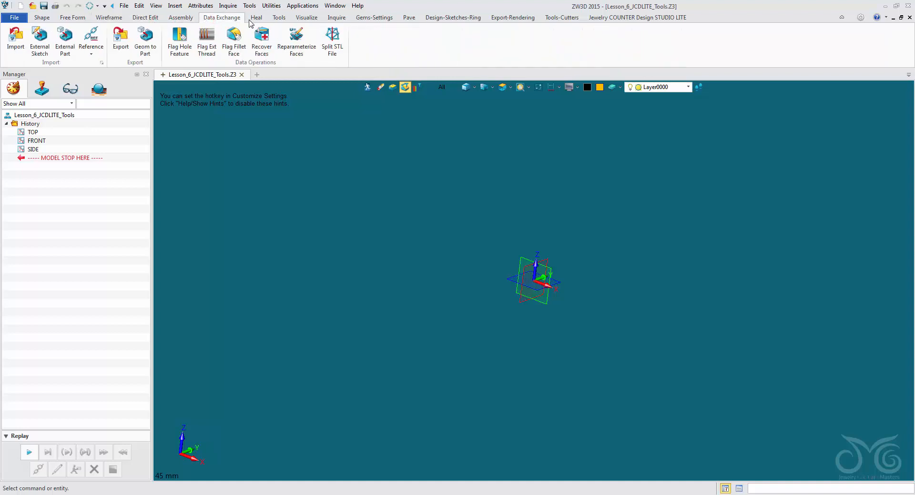
pyautogui.click(255, 18)
pyautogui.click(277, 19)
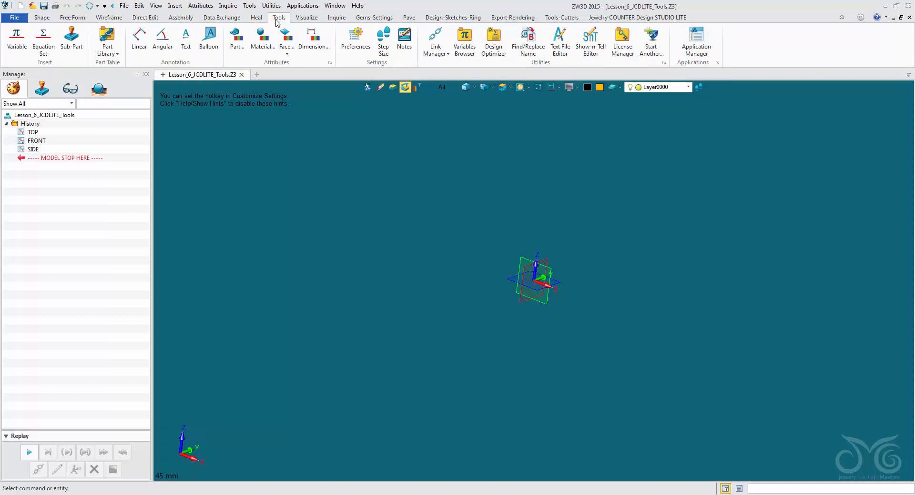
pyautogui.click(308, 19)
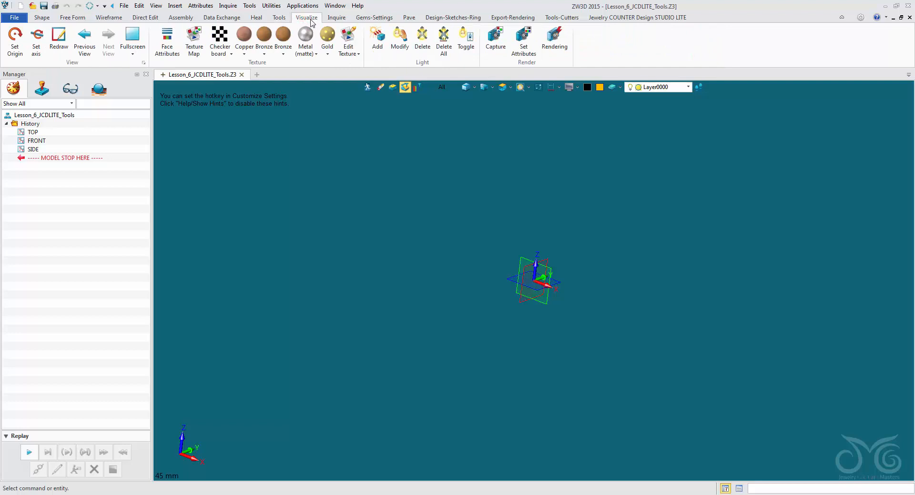
pyautogui.click(332, 21)
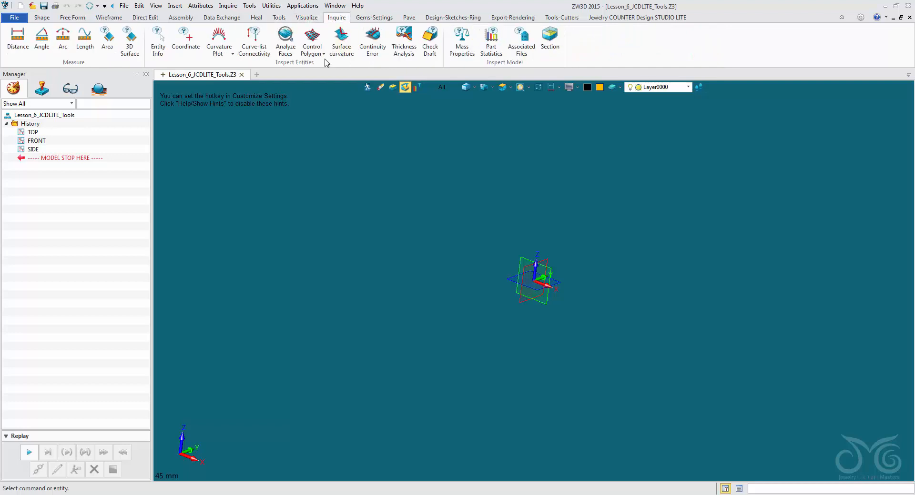
pyautogui.click(384, 19)
pyautogui.click(409, 18)
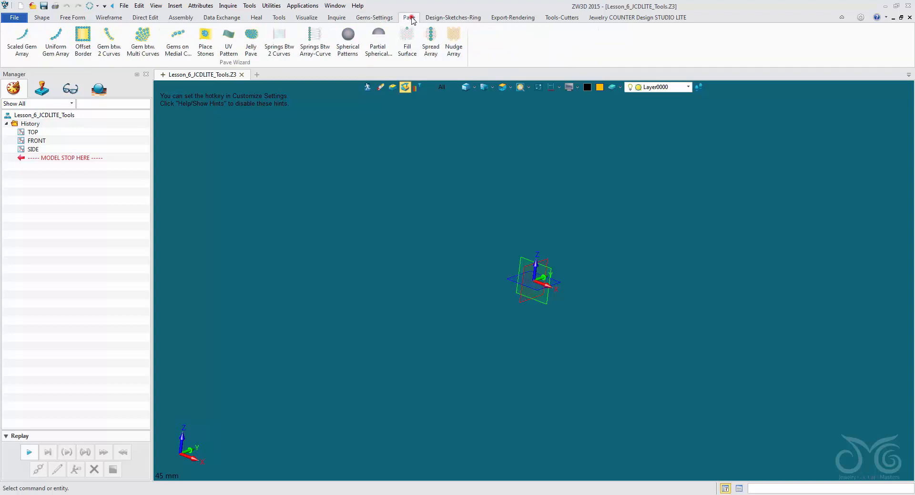
pyautogui.click(447, 19)
pyautogui.click(507, 19)
pyautogui.click(555, 19)
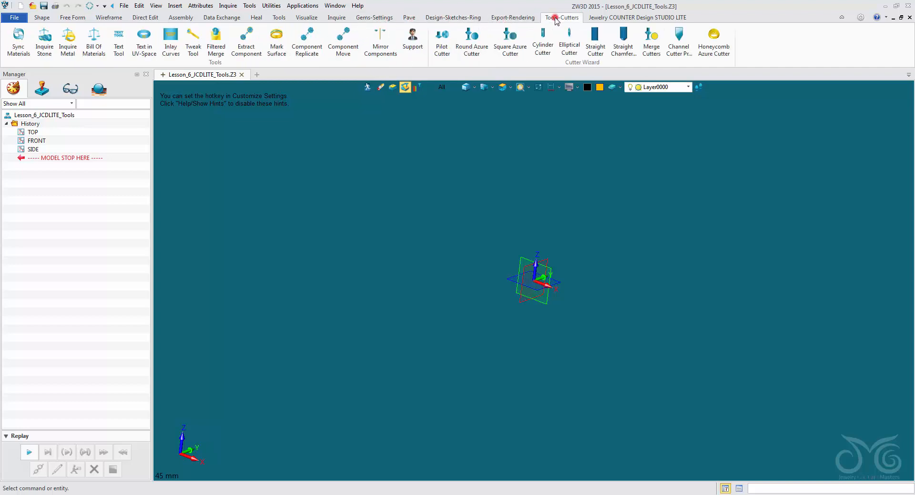
# Open the Jewelry COUNTER Design STUDIO LITE library, show its Ring Templates and reposition the library window.
pyautogui.click(593, 20)
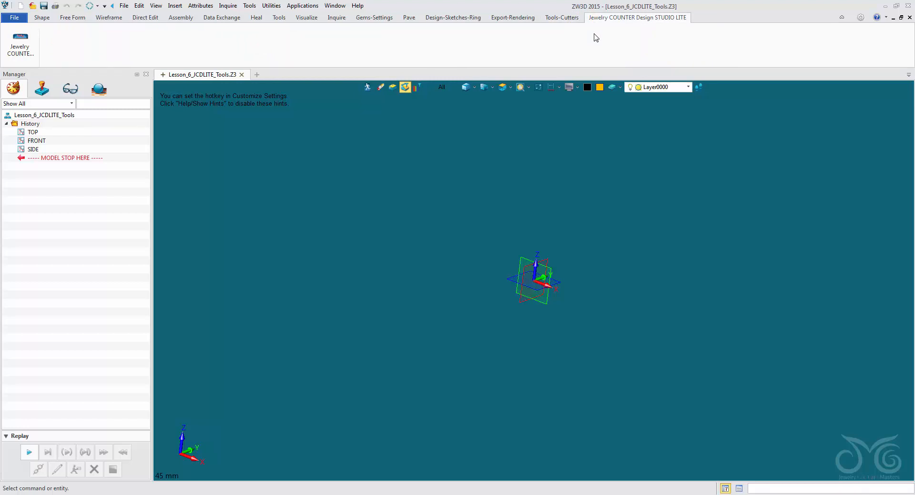
pyautogui.click(21, 48)
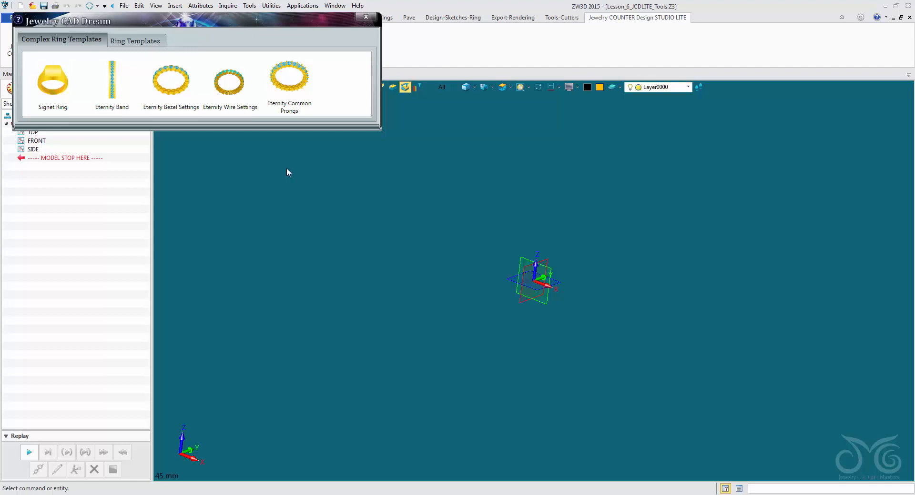
pyautogui.click(159, 42)
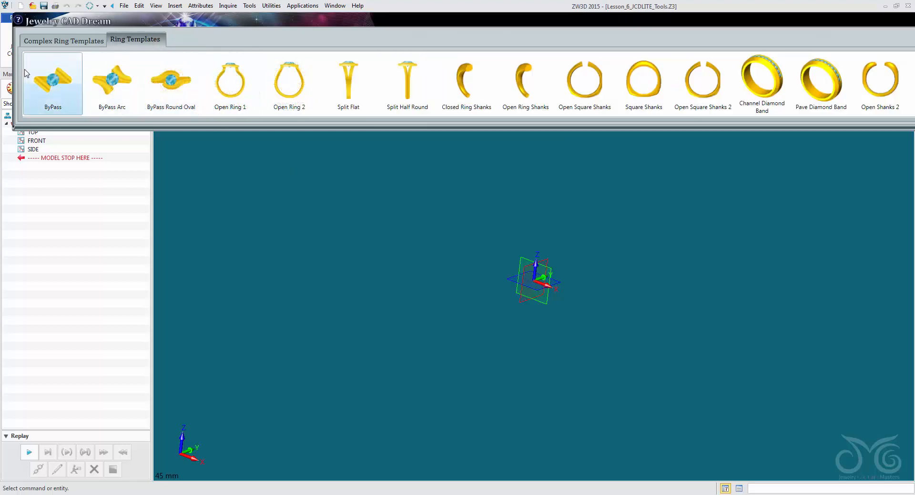
pyautogui.moveTo(14, 69); pyautogui.dragTo(126, 69)
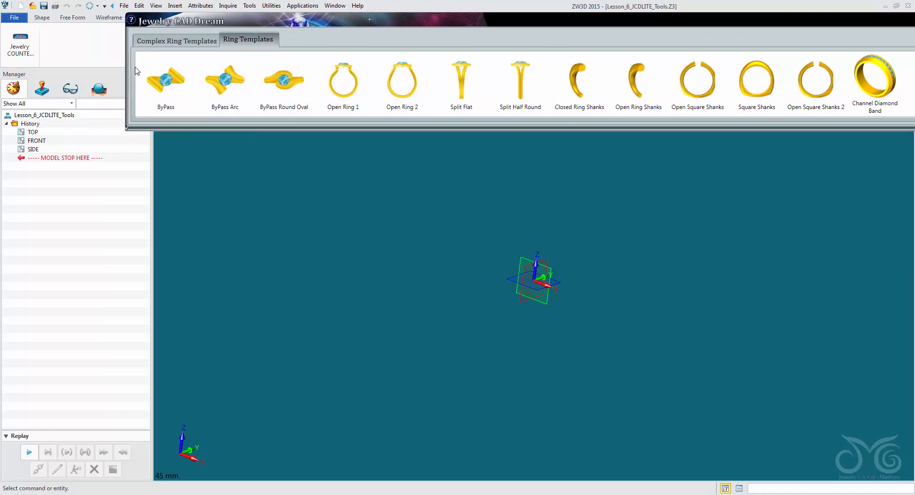
pyautogui.moveTo(313, 32); pyautogui.dragTo(230, 37)
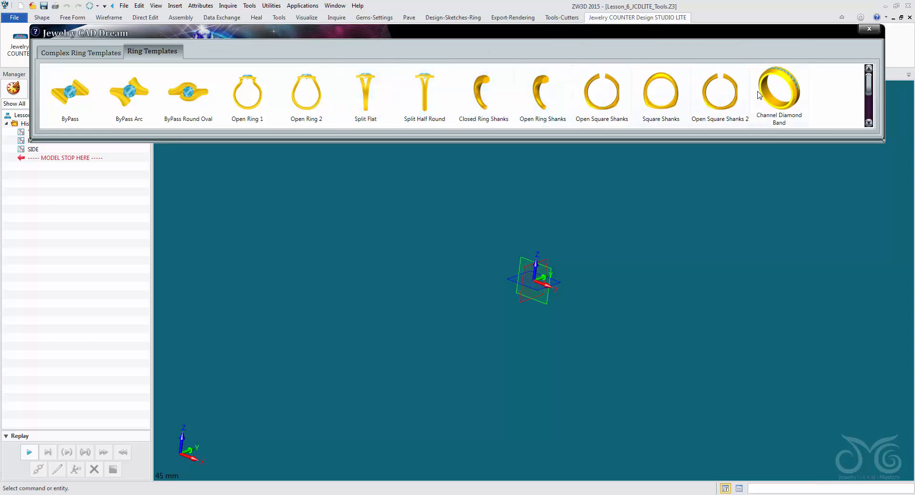
# Insert a Closed Ring Shanks template on the TOP datum plane with elevation 0 and rotation 0, and close the library.
pyautogui.click(492, 91)
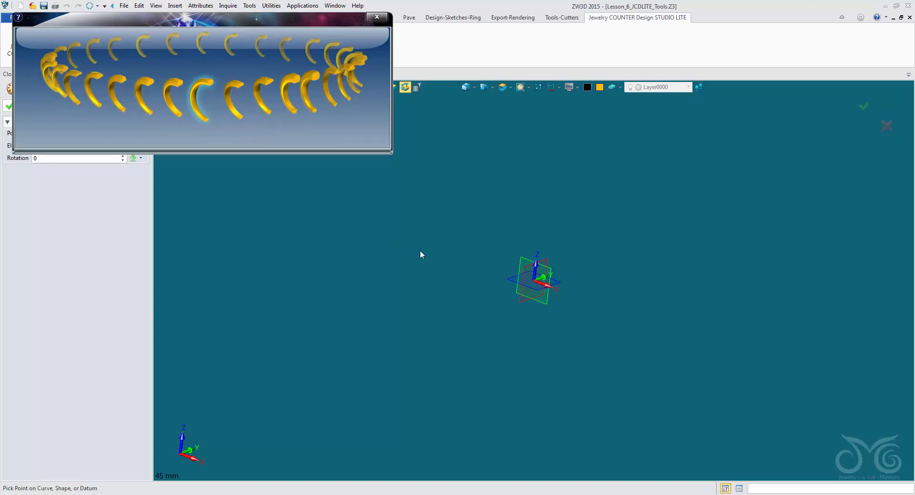
pyautogui.click(509, 281)
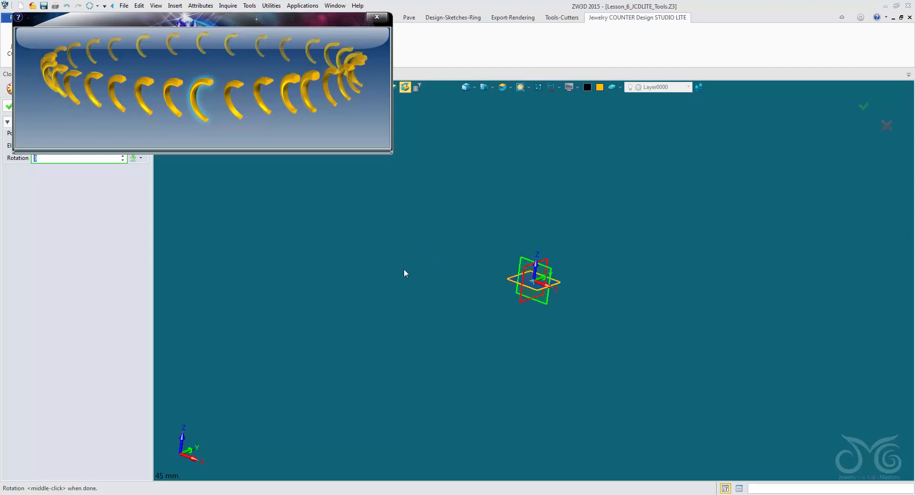
pyautogui.moveTo(299, 24); pyautogui.dragTo(447, 52)
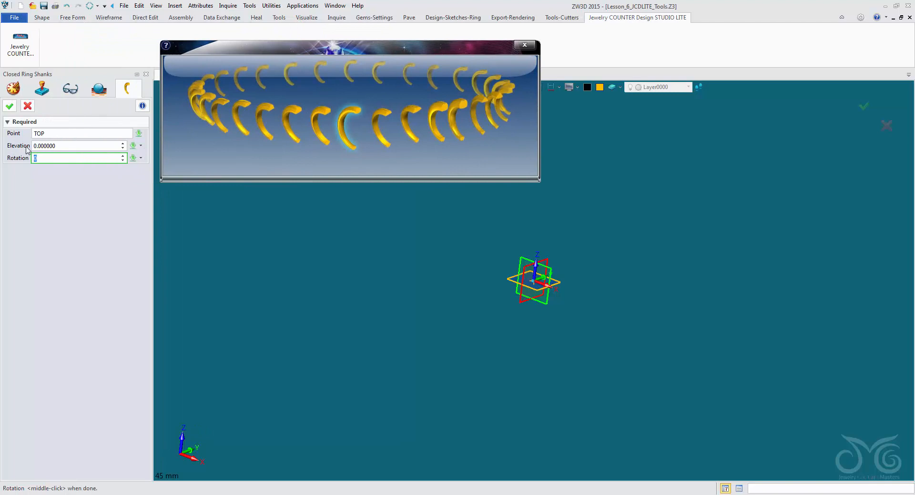
pyautogui.click(11, 107)
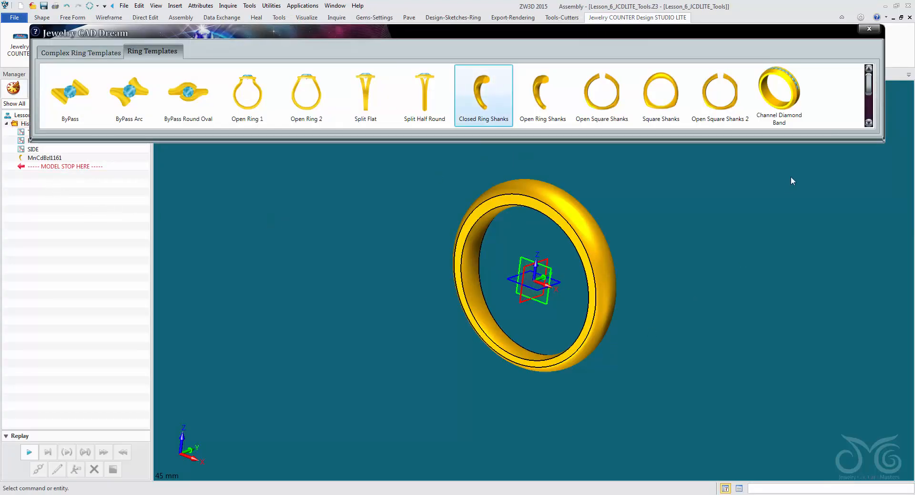
pyautogui.click(869, 29)
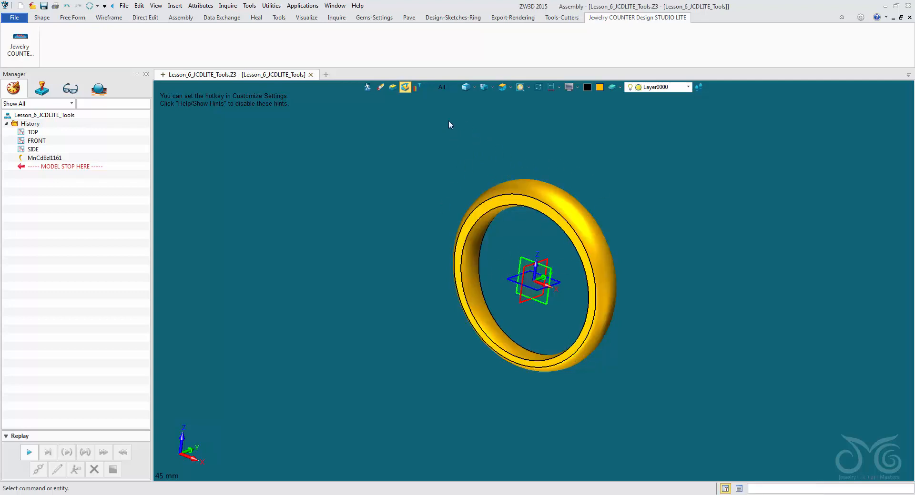
# Set the pick filter to Component and open the ring shank component for editing.
pyautogui.click(442, 88)
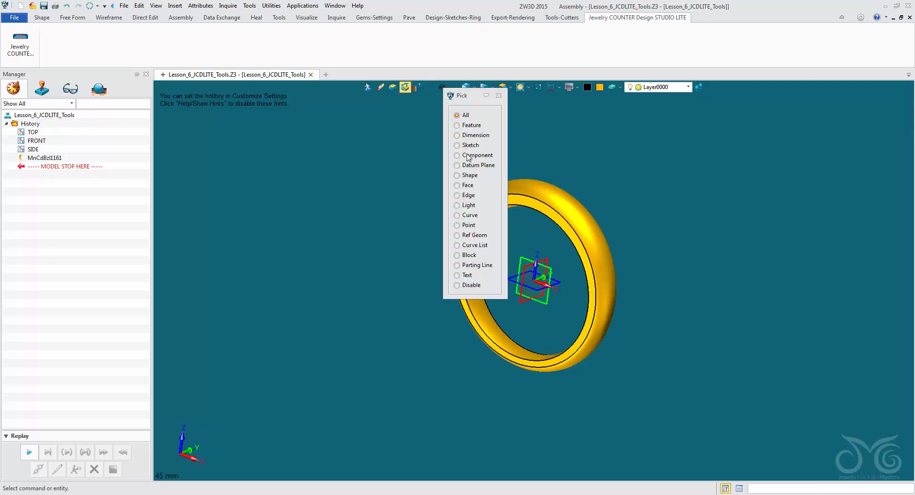
pyautogui.click(467, 155)
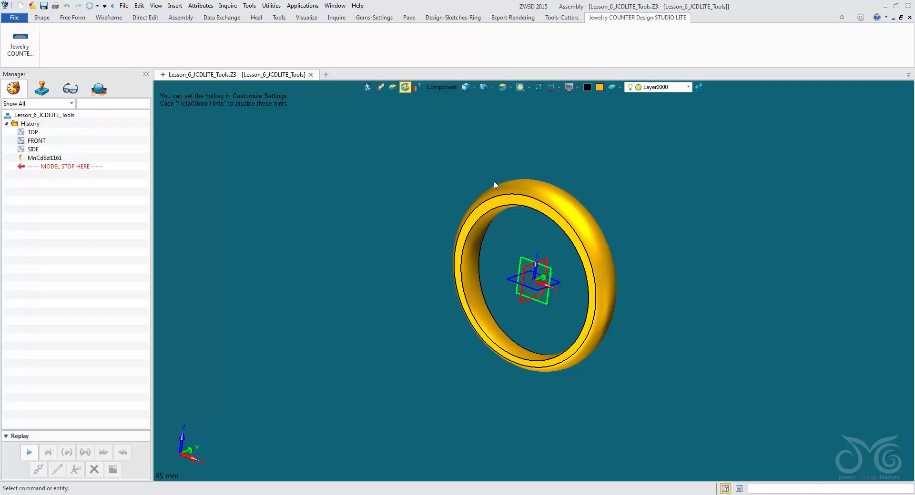
pyautogui.rightClick(502, 192)
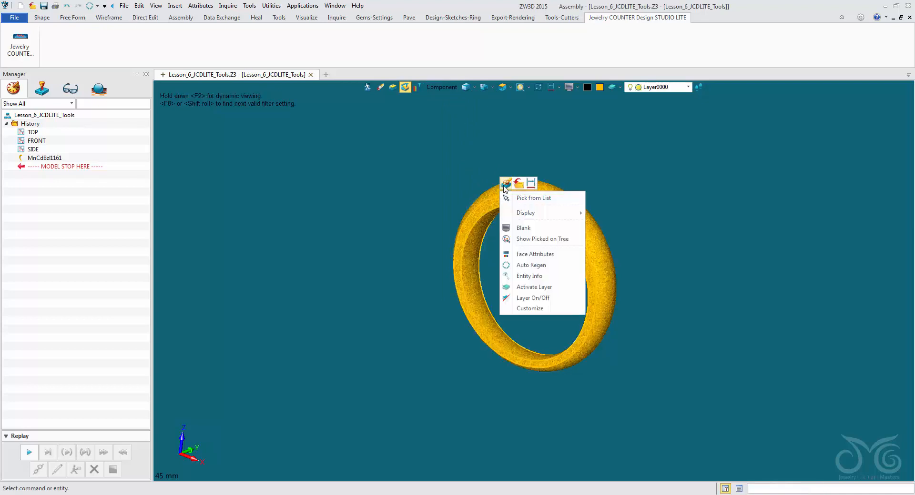
pyautogui.click(505, 184)
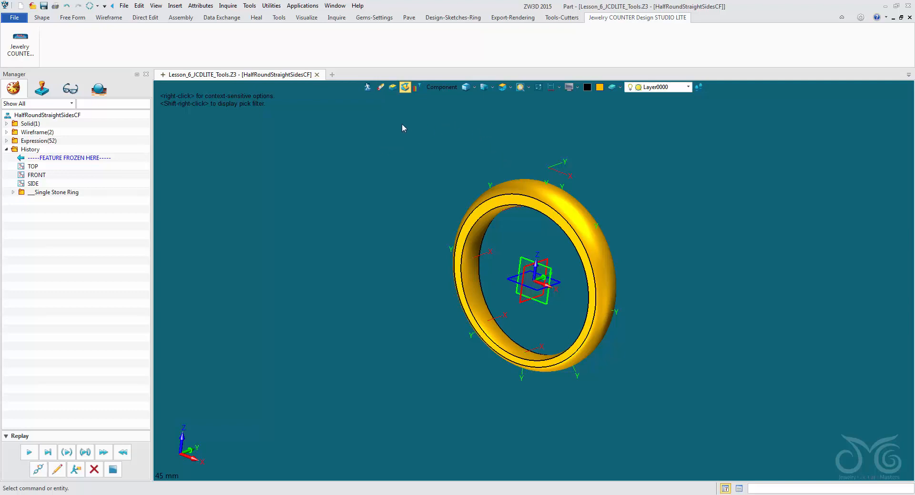
# Return to the assembly and create a block about 9.2 × 10.6 × 9.4 mm beside the ring.
pyautogui.click(367, 89)
pyautogui.click(42, 18)
pyautogui.click(35, 36)
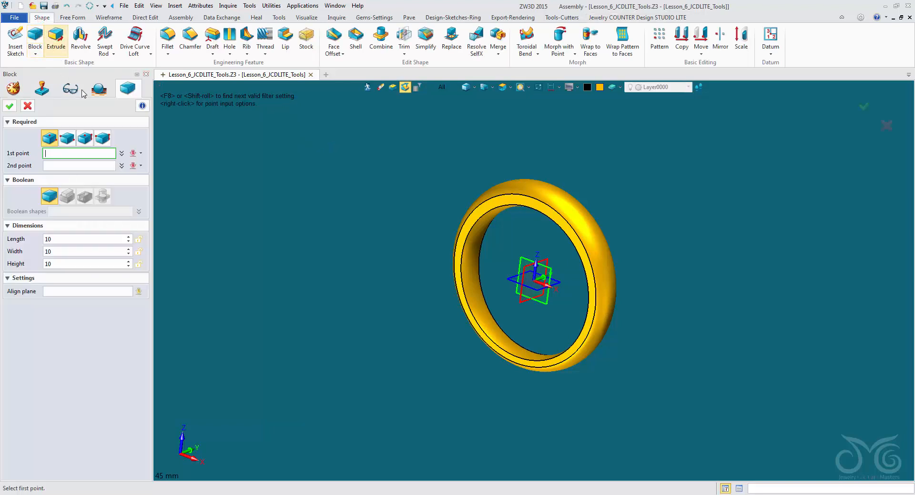
pyautogui.click(298, 241)
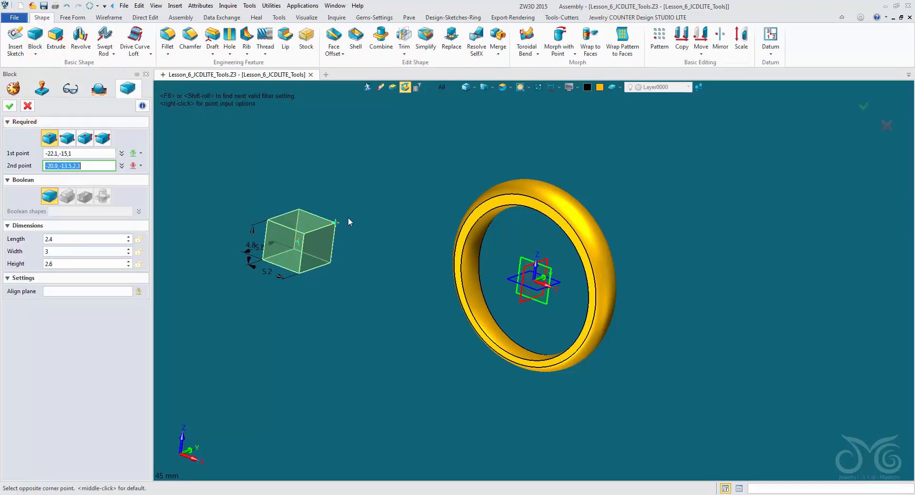
pyautogui.click(365, 209)
pyautogui.click(10, 106)
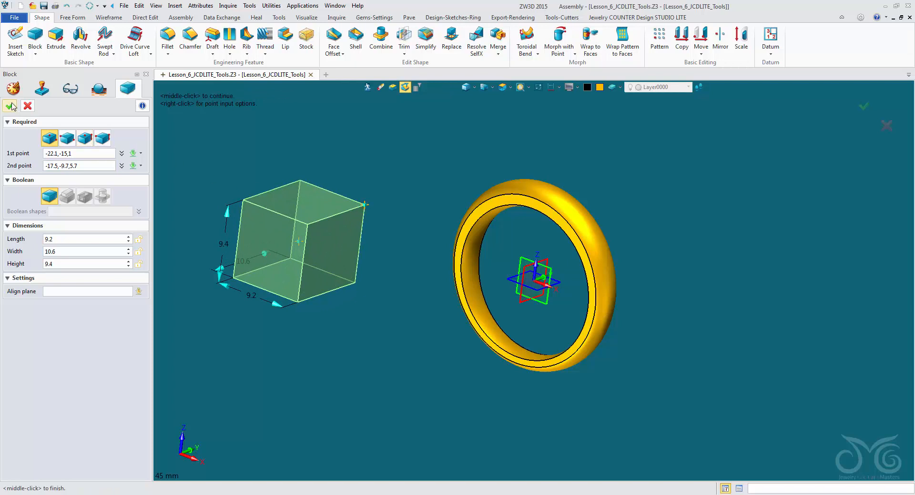
# Open the ring shank component for editing and expand the Single Stone Ring and Template folders in its history.
pyautogui.doubleClick(478, 211)
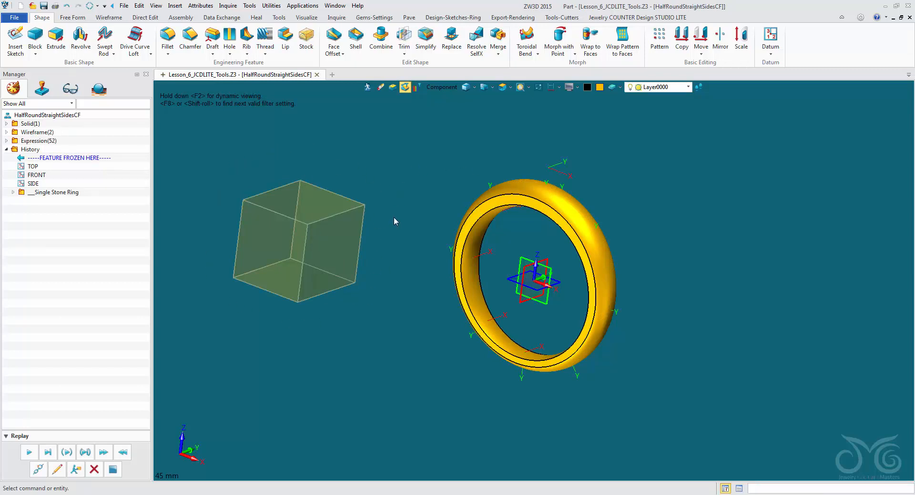
pyautogui.click(13, 192)
pyautogui.click(18, 201)
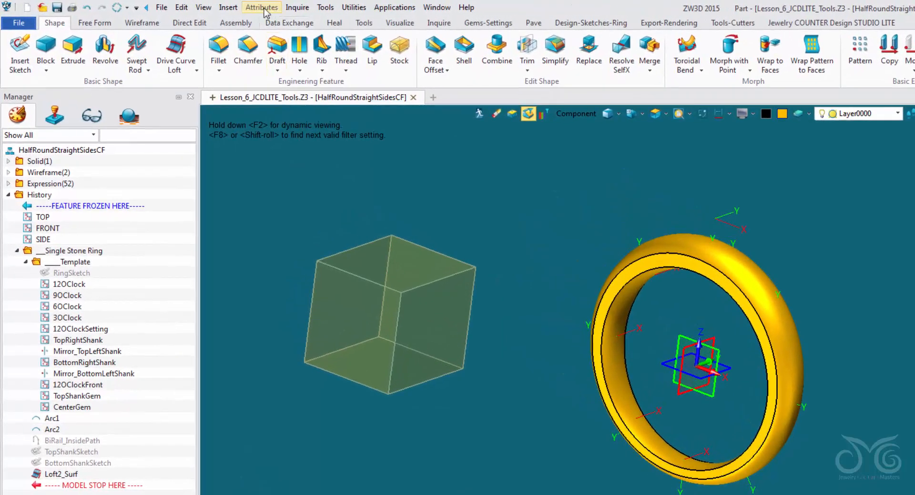
# Set the RingSize driving parameter in the ring shank's part attributes to 20.1 and apply it.
pyautogui.click(251, 9)
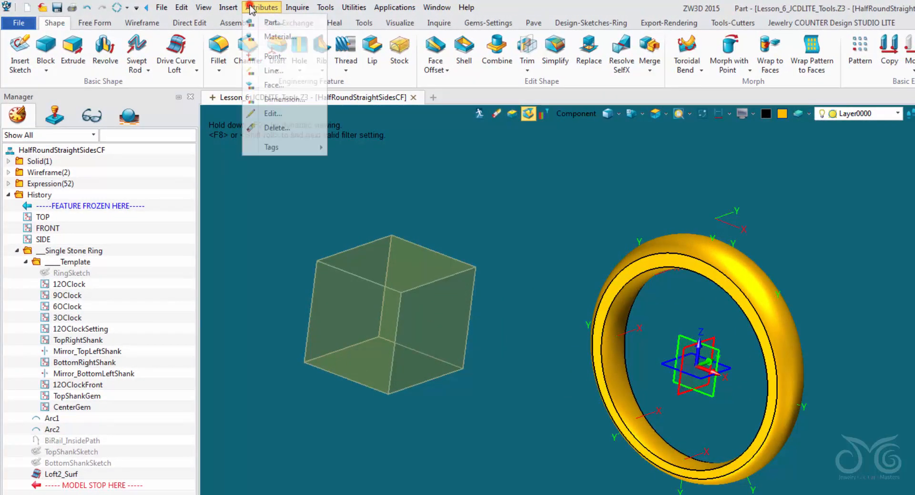
pyautogui.click(279, 25)
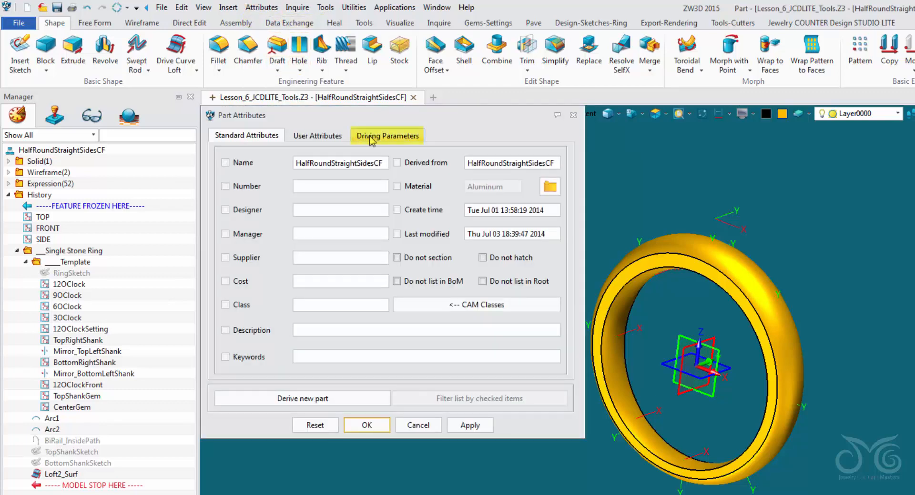
pyautogui.click(401, 137)
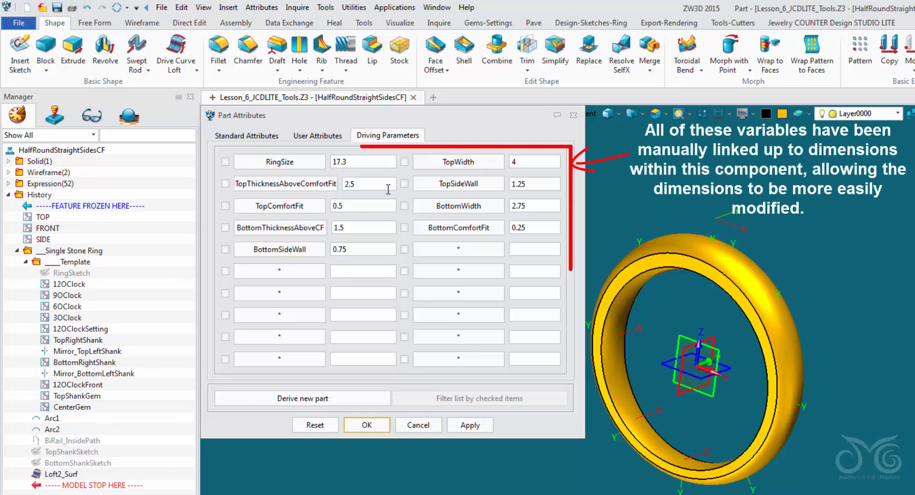
pyautogui.click(368, 160)
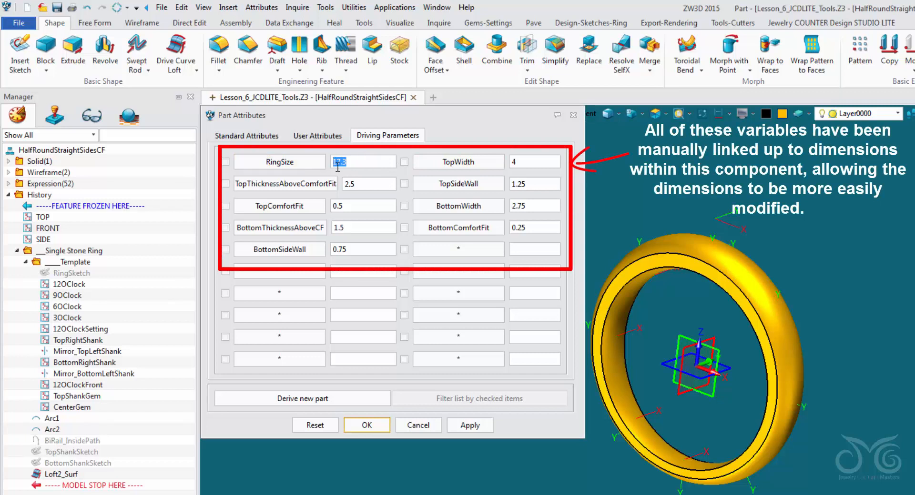
pyautogui.write('20.1')
pyautogui.click(465, 424)
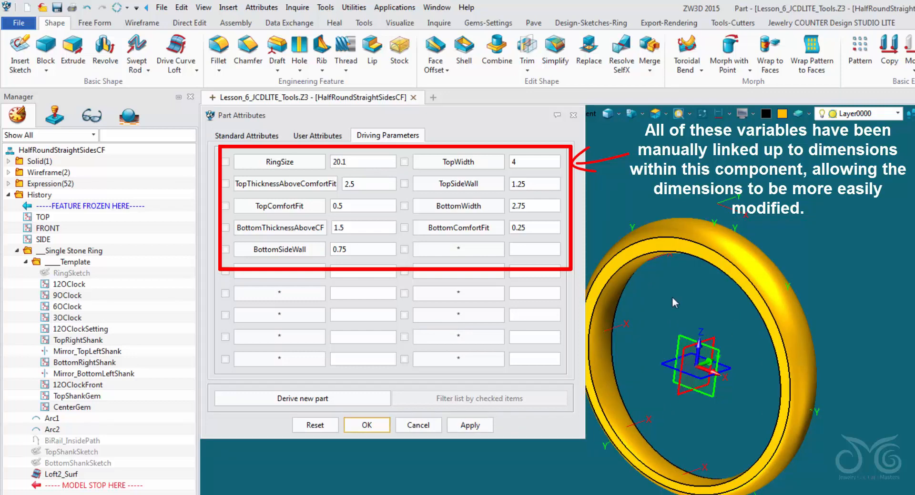
# Set the ring shank's TopThicknessAboveComfortFit driving parameter to 3.5 and apply it.
pyautogui.moveTo(671, 297); pyautogui.dragTo(800, 295, button='middle')
pyautogui.moveTo(648, 260)
pyautogui.mouseDown(button='right')
pyautogui.moveTo(656, 302)
pyautogui.moveTo(657, 266)
pyautogui.mouseUp(button='right')
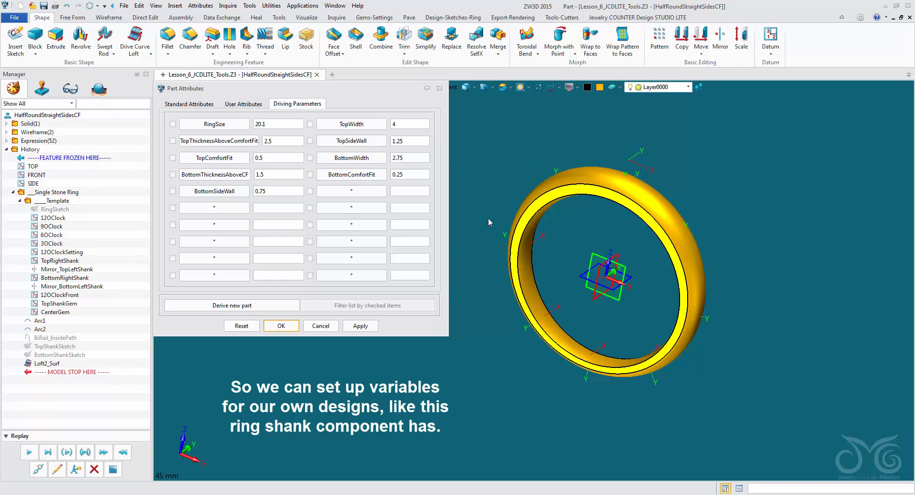
pyautogui.click(276, 141)
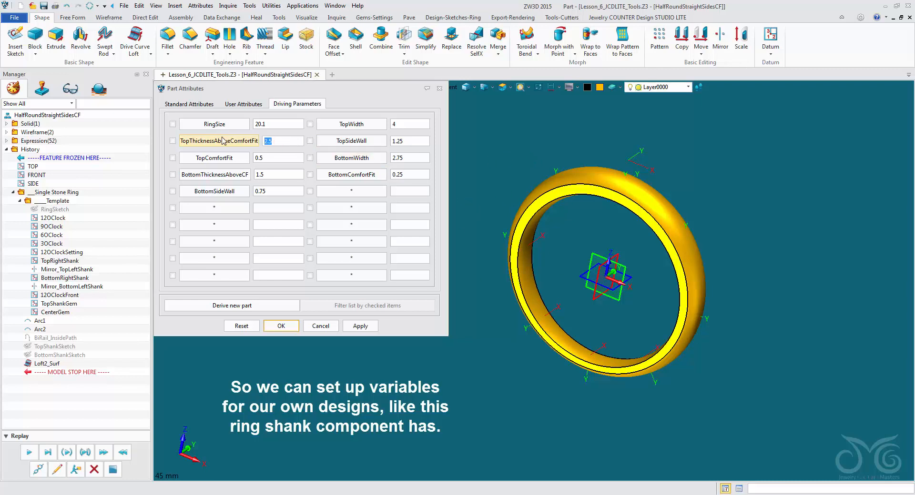
pyautogui.write('3.5')
pyautogui.click(360, 327)
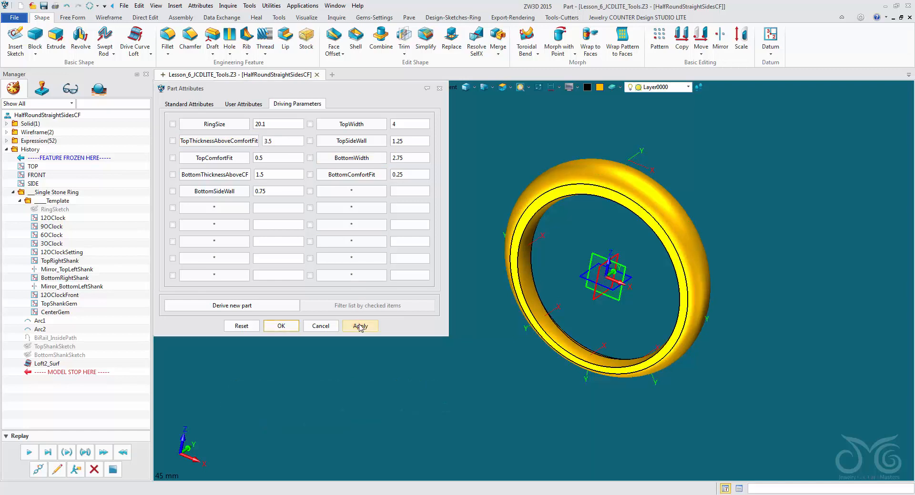
# Close the part attributes, return to the assembly and regenerate its history, allowing the existing ring shank object to be overwritten.
pyautogui.click(330, 326)
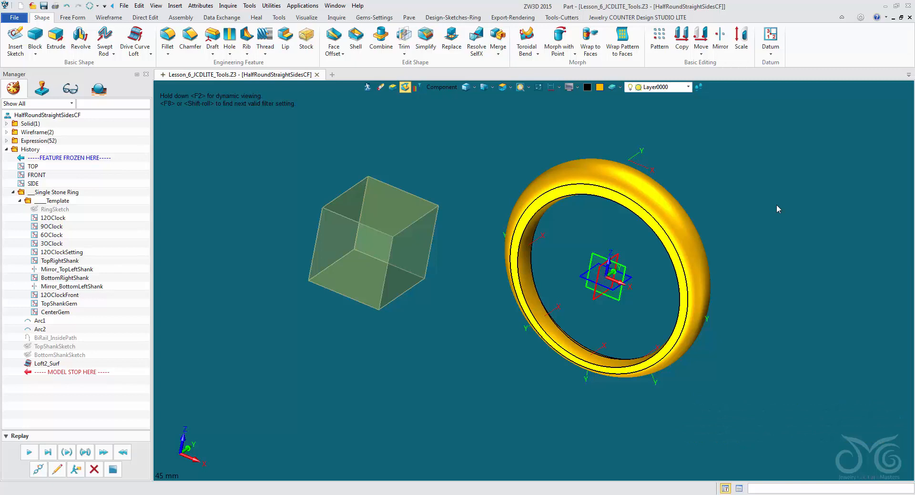
pyautogui.click(367, 87)
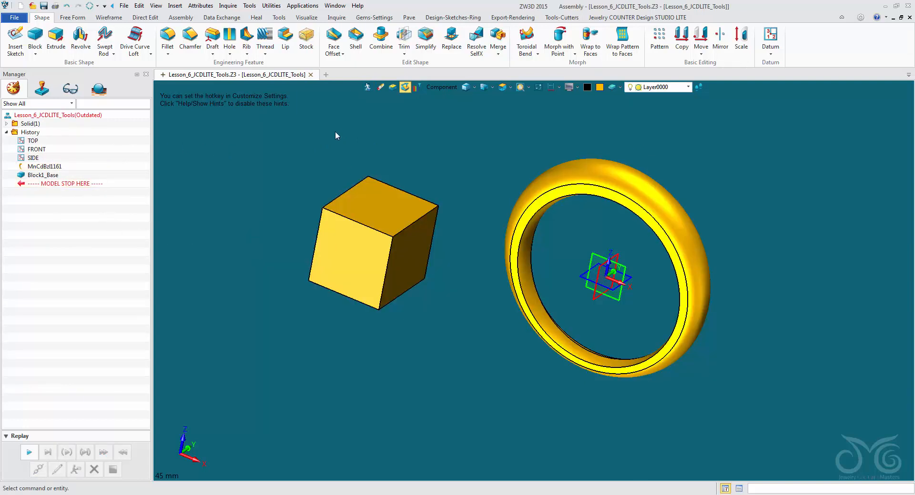
pyautogui.click(88, 6)
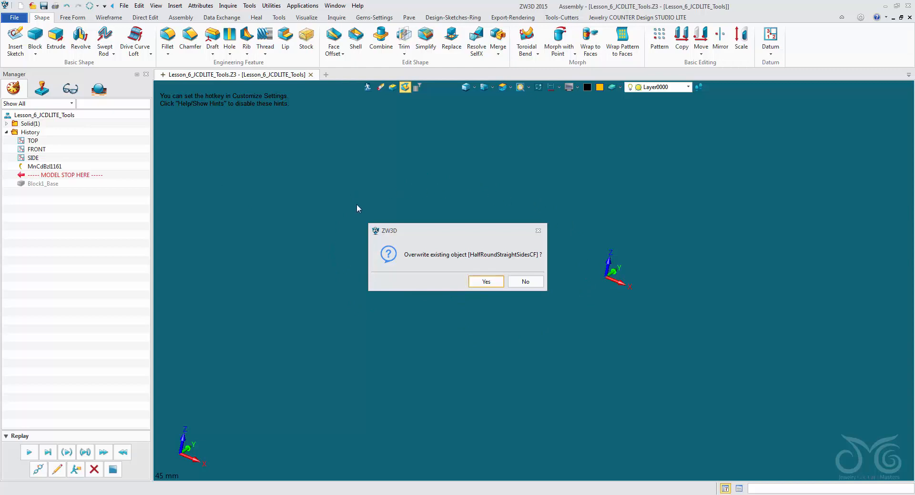
pyautogui.click(486, 282)
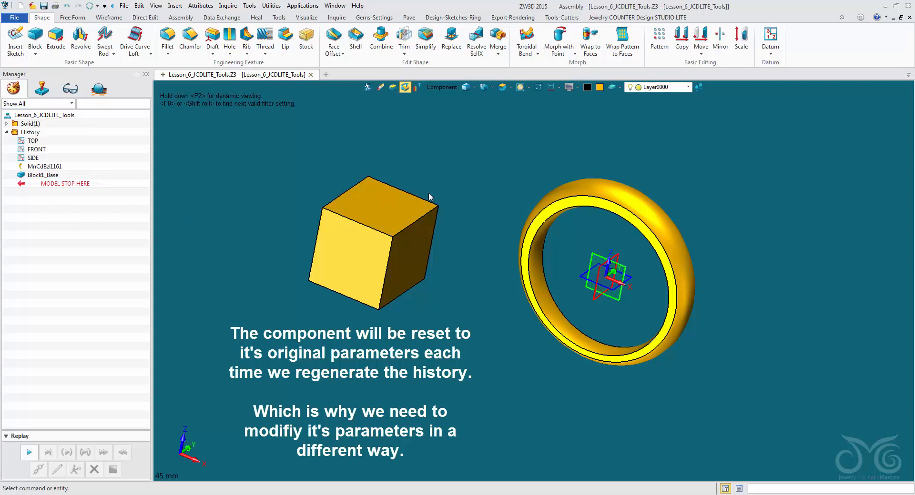
# Start the Tweak Tool on the HalfRoundStraightSidesCF ring shank and load its parameters in an enlarged Component Multi-Editor.
pyautogui.click(572, 18)
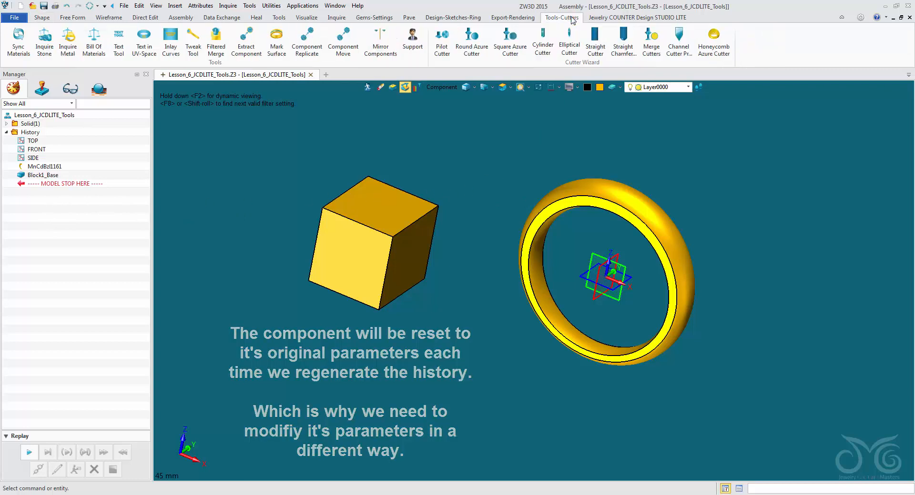
pyautogui.click(193, 40)
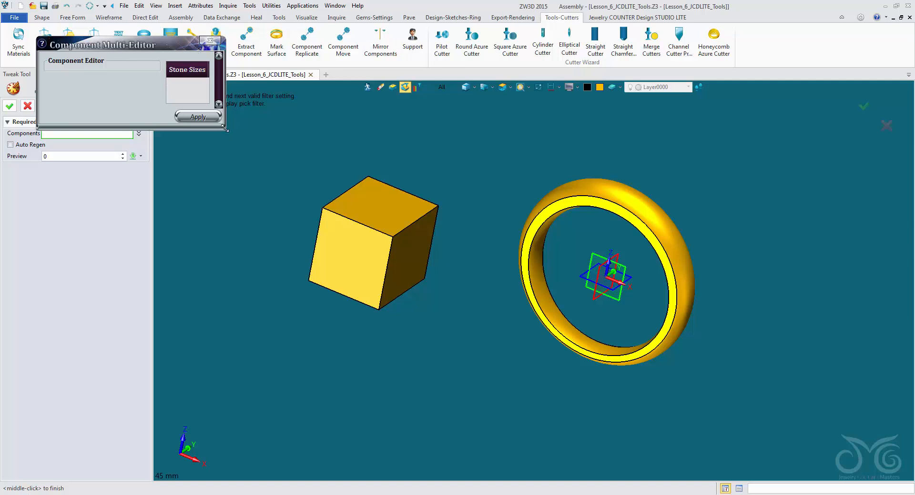
pyautogui.moveTo(224, 128); pyautogui.dragTo(363, 230)
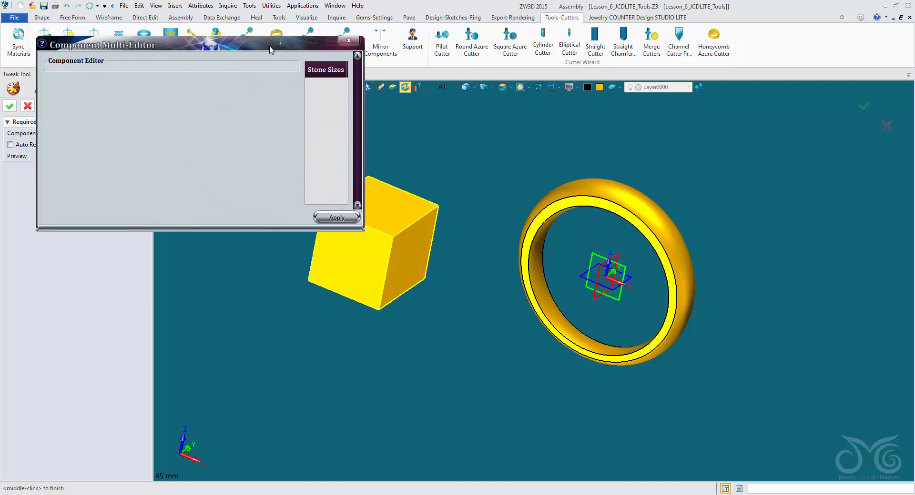
pyautogui.moveTo(270, 49); pyautogui.dragTo(377, 74)
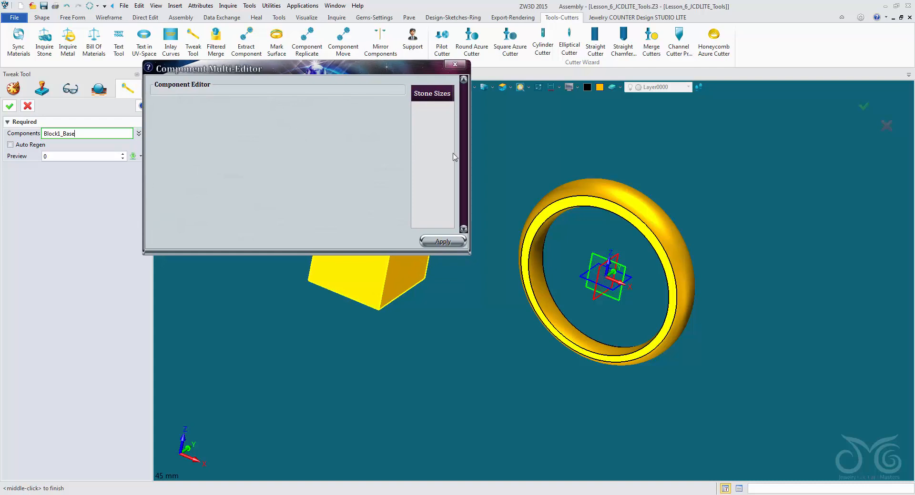
pyautogui.click(580, 186)
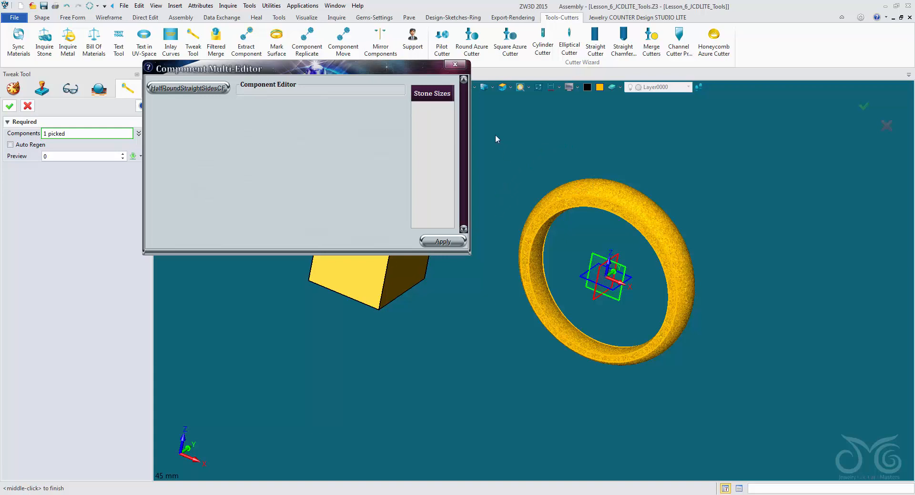
pyautogui.click(198, 89)
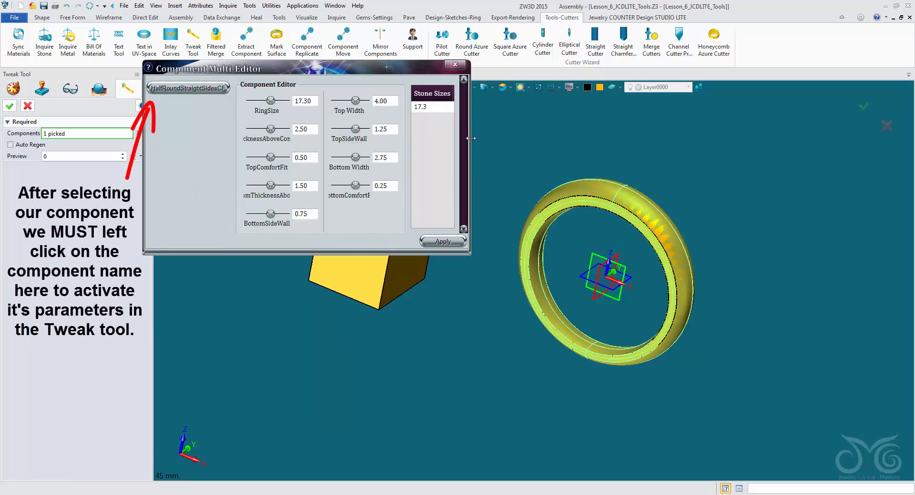
pyautogui.moveTo(470, 142); pyautogui.dragTo(555, 142)
pyautogui.moveTo(462, 71); pyautogui.dragTo(392, 46)
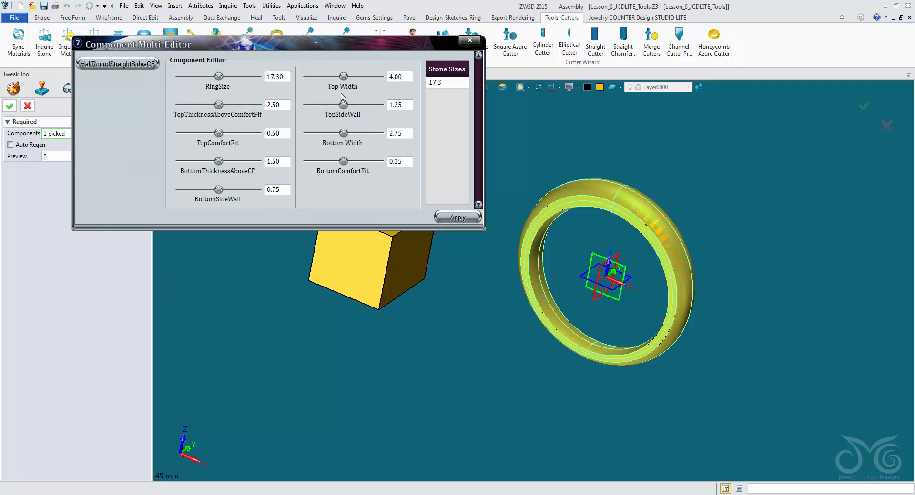
# Set the ring shank's RingSize to 20.10 and its TopSideWall to 0.50, applying each value.
pyautogui.doubleClick(289, 75)
pyautogui.write('20.10')
pyautogui.click(459, 218)
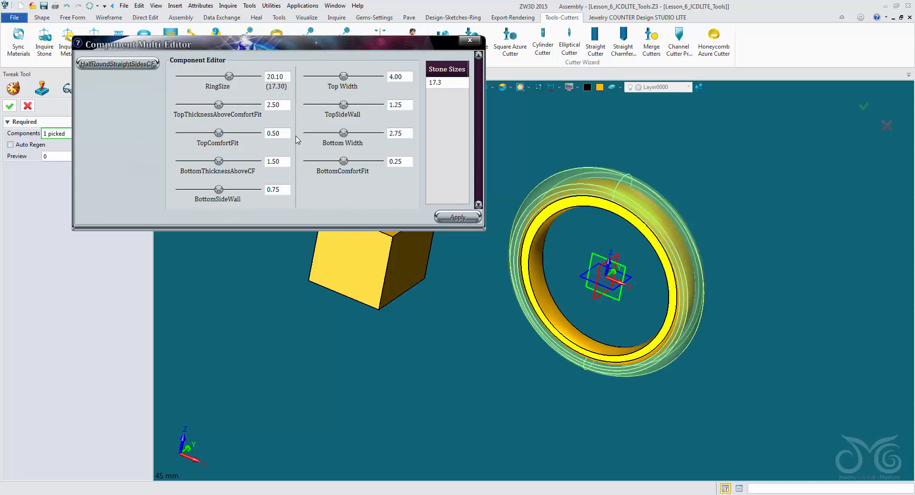
pyautogui.doubleClick(409, 106)
pyautogui.write('0.50')
pyautogui.click(461, 218)
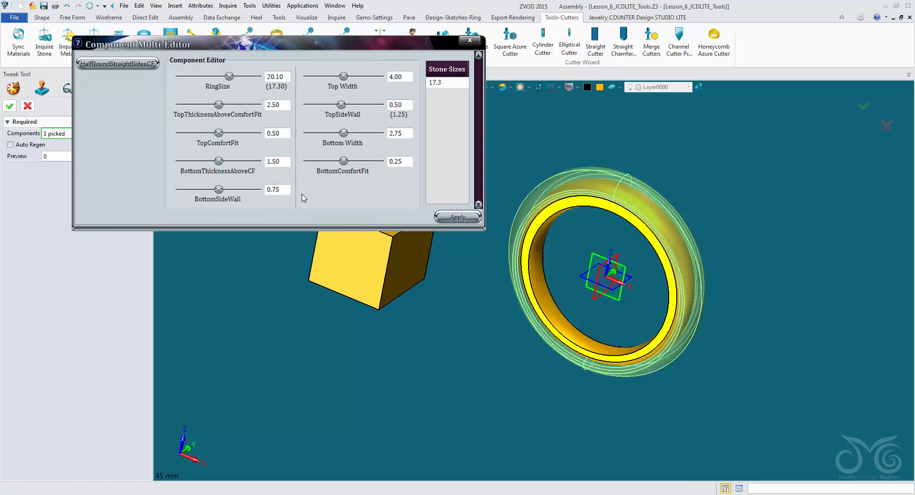
# Set the ring shank's BottomSideWall to 0.25, apply it and accept the tweak.
pyautogui.click(284, 190)
pyautogui.doubleClick(284, 191)
pyautogui.write('0.25')
pyautogui.click(465, 218)
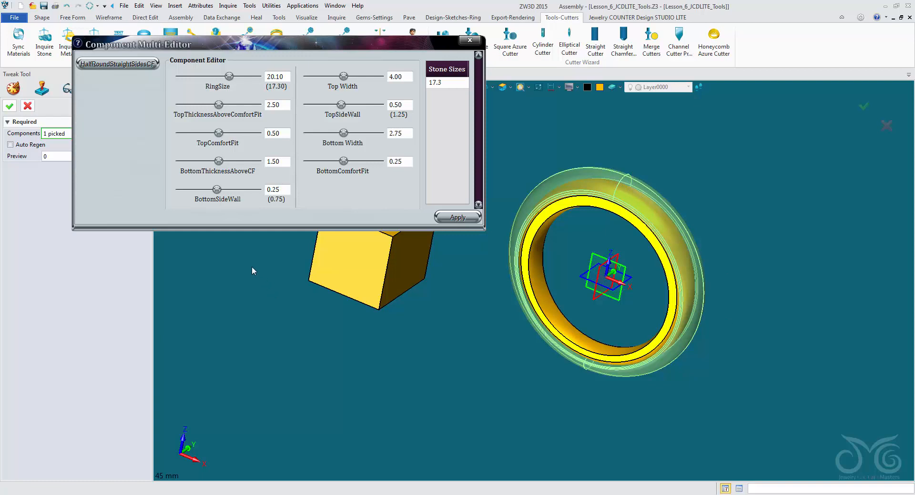
pyautogui.click(8, 106)
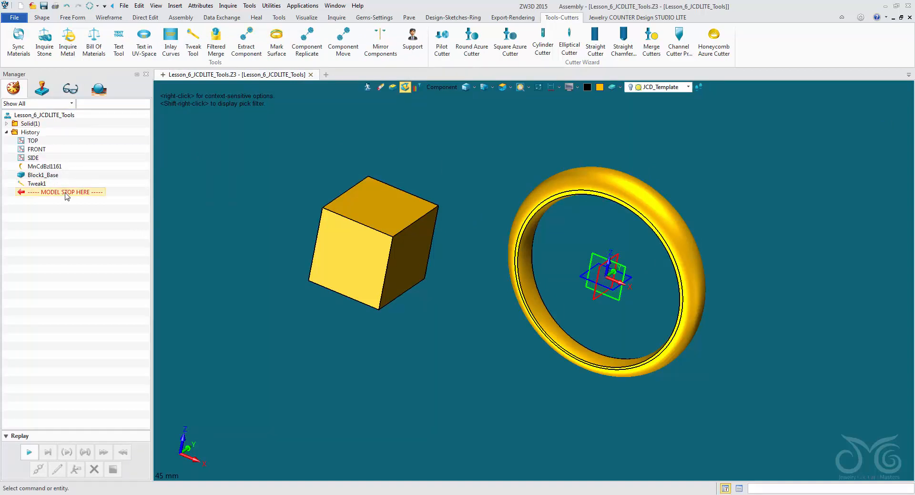
# Roll the assembly history back to before the ring shank and replay it feature by feature through the tweak, overwriting the existing shank object.
pyautogui.moveTo(57, 195); pyautogui.dragTo(82, 163)
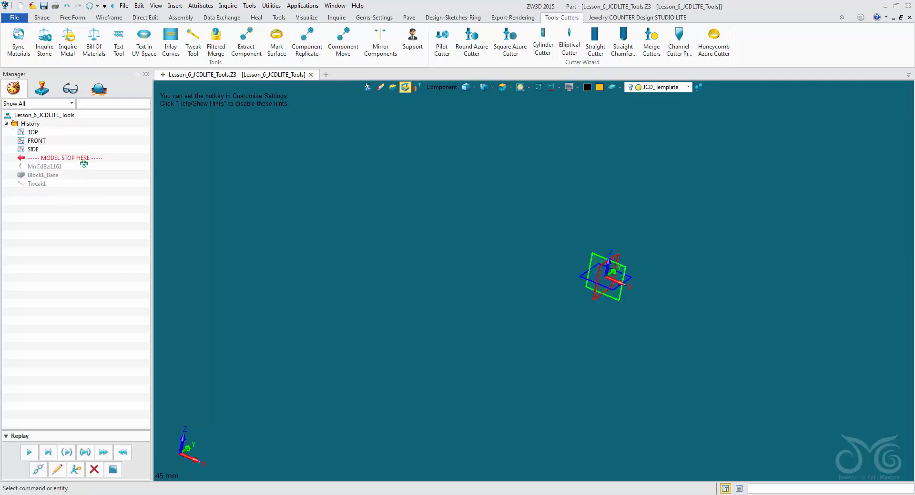
pyautogui.click(29, 452)
pyautogui.click(494, 283)
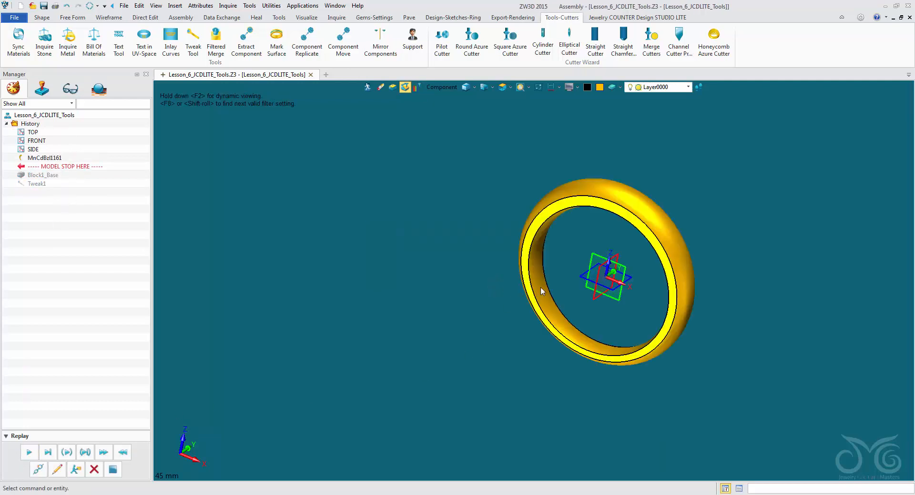
pyautogui.click(29, 453)
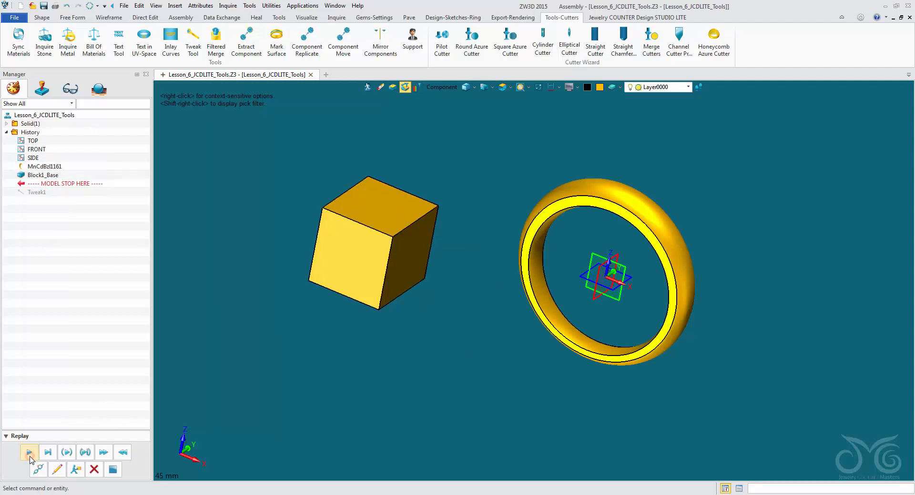
pyautogui.click(30, 454)
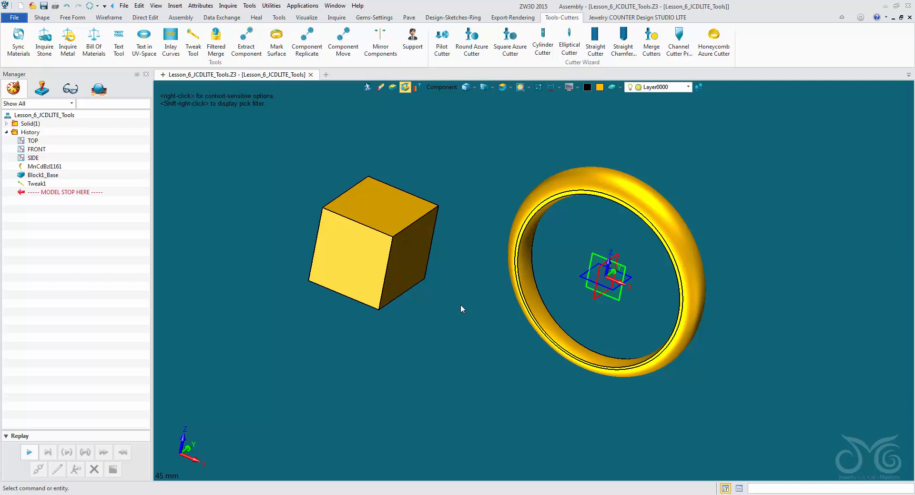
# Delete the Block1_Base feature from the assembly history, overwriting the existing shank object when the history regenerates.
pyautogui.rightClick(39, 175)
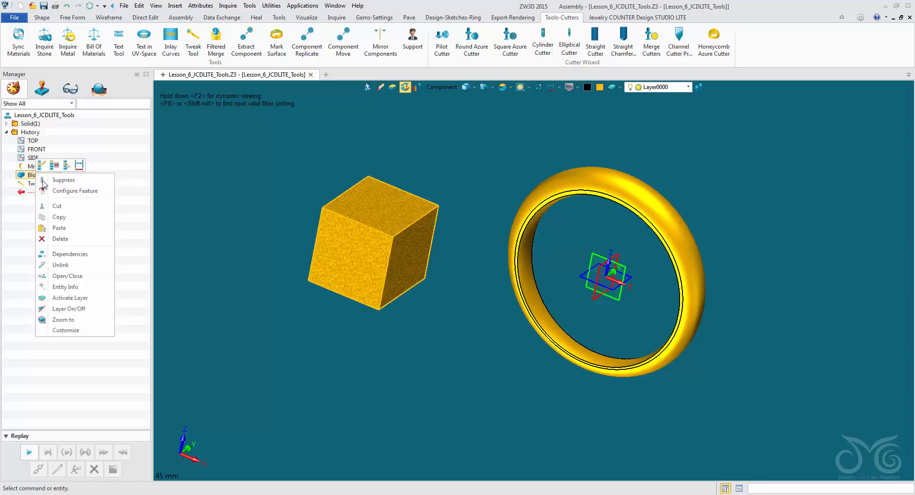
pyautogui.click(71, 242)
pyautogui.click(495, 282)
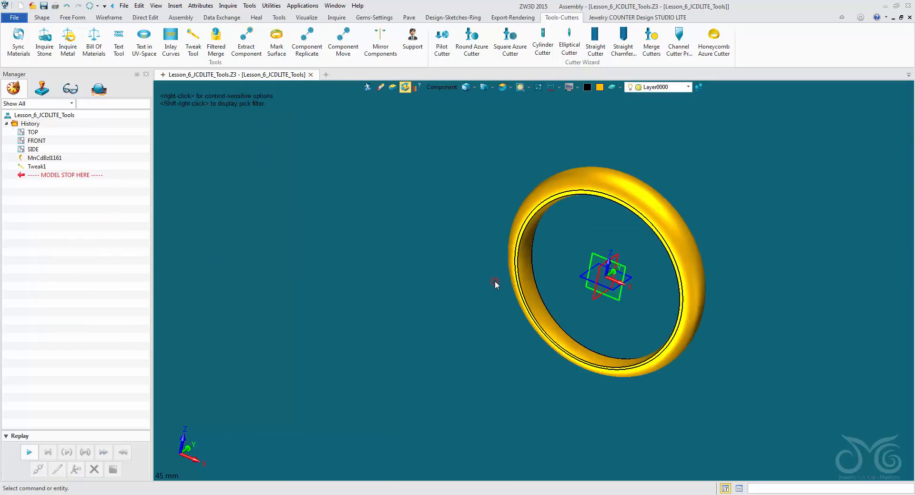
pyautogui.moveTo(494, 281); pyautogui.dragTo(357, 265, button='middle')
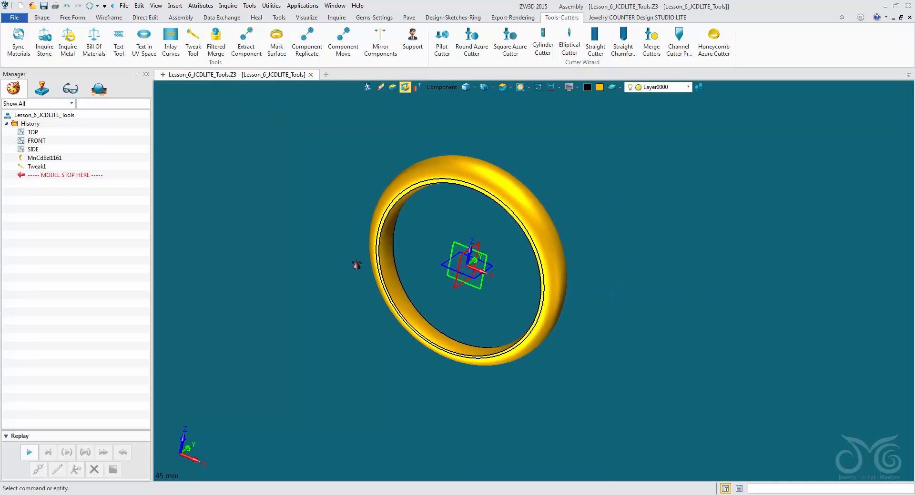
pyautogui.scroll(3, 358, 264)
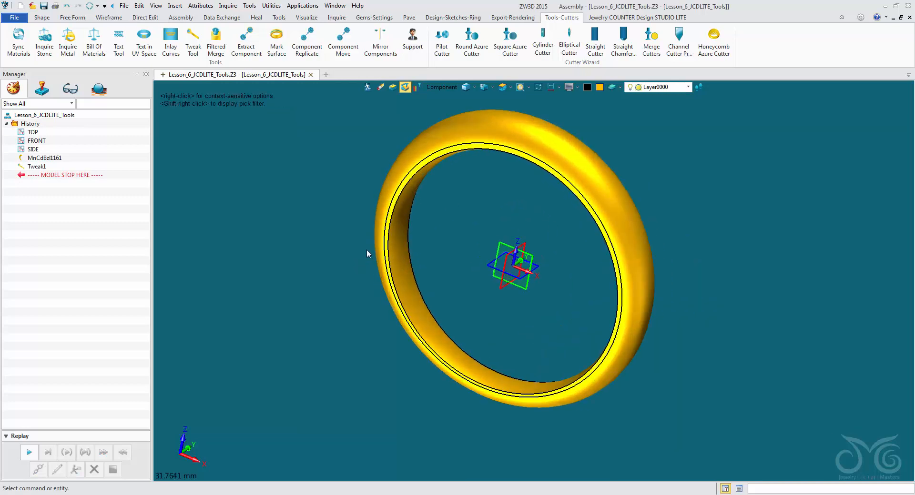
# Copy the TOP datum plane along the negative Y direction at a 9.92 mm spacing, making two copies.
pyautogui.click(373, 17)
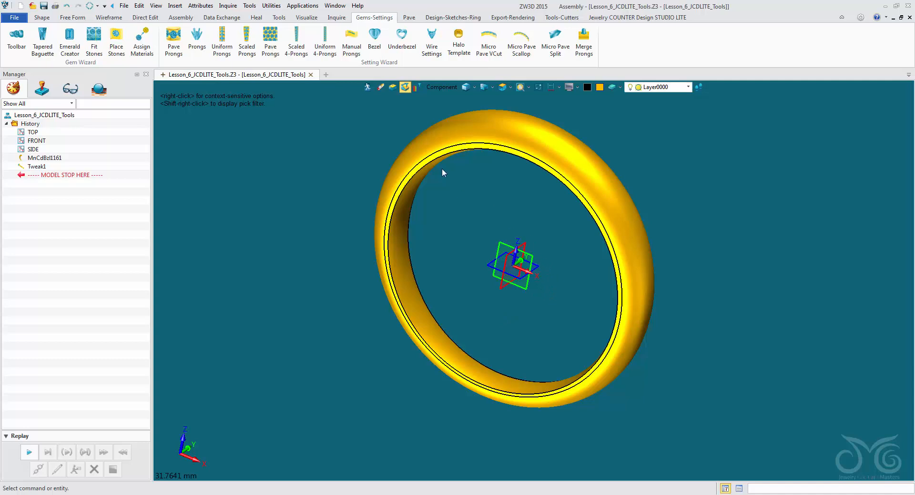
pyautogui.click(42, 17)
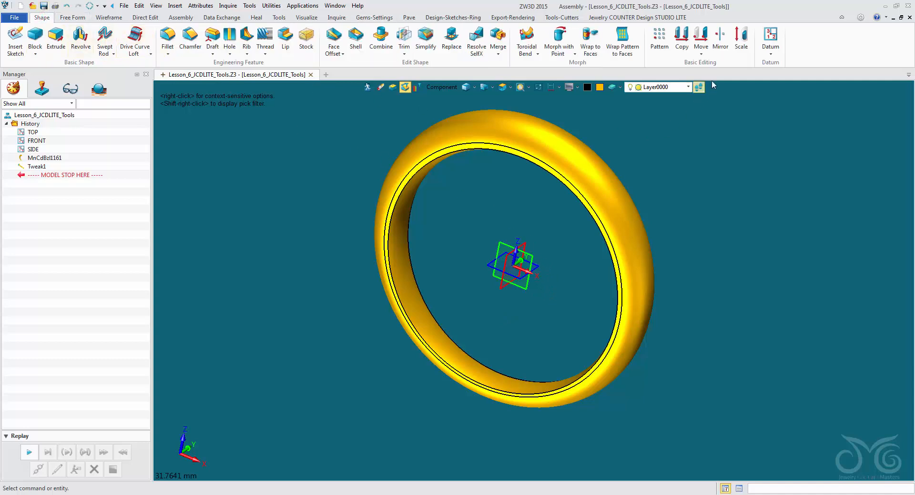
pyautogui.click(681, 39)
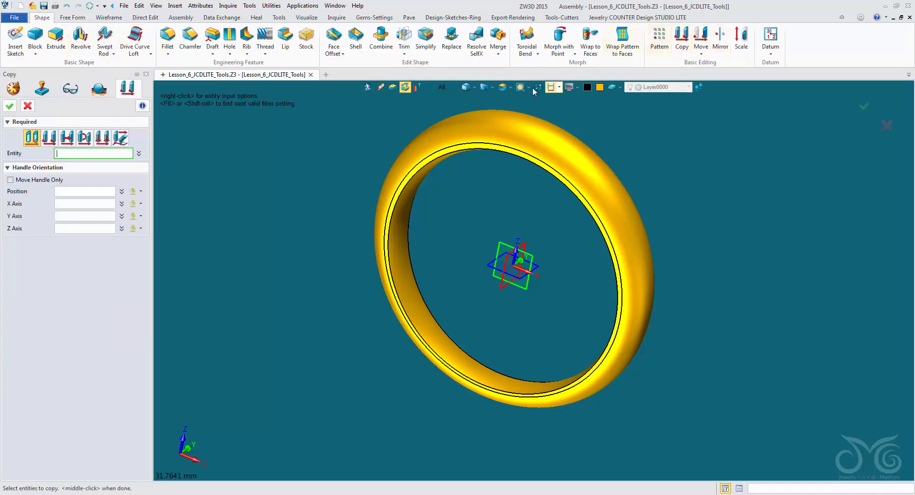
pyautogui.click(482, 265)
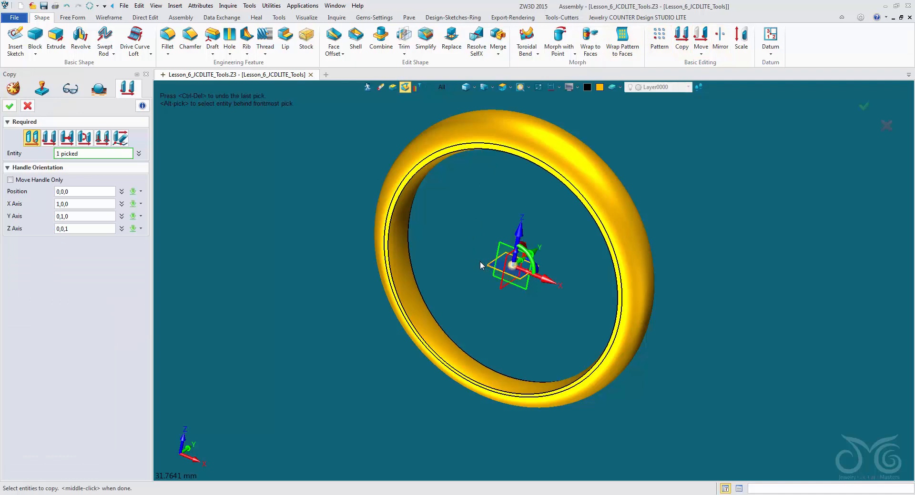
pyautogui.click(69, 142)
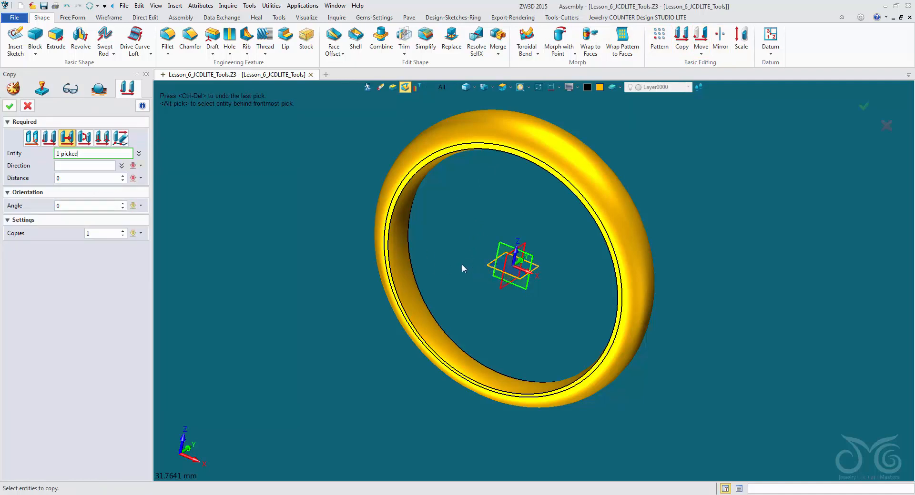
pyautogui.click(104, 166)
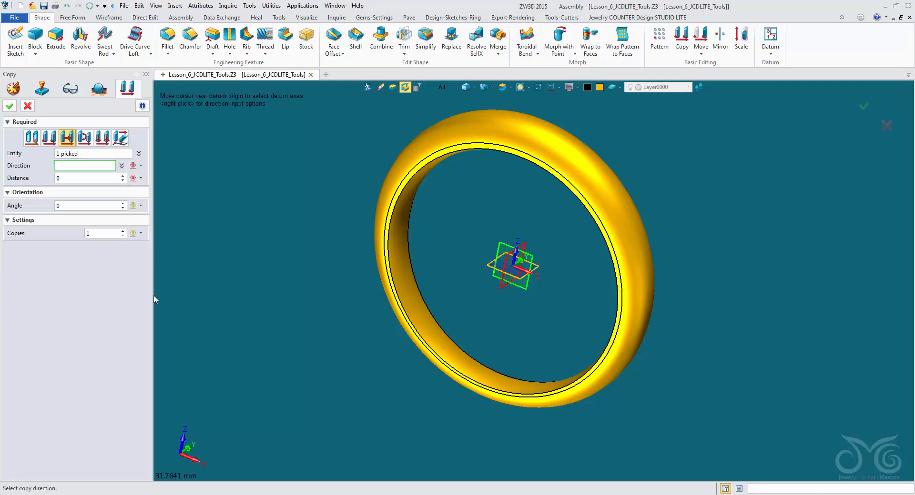
pyautogui.click(178, 462)
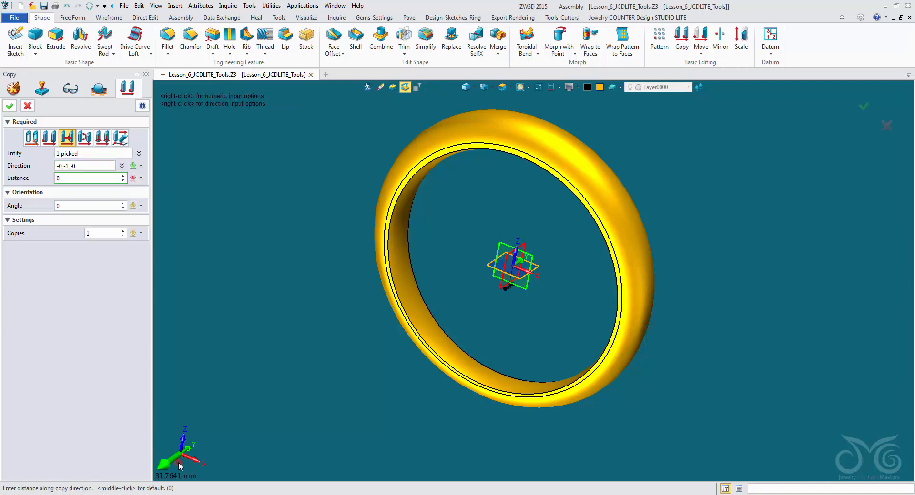
pyautogui.moveTo(439, 312); pyautogui.dragTo(404, 337, button='right')
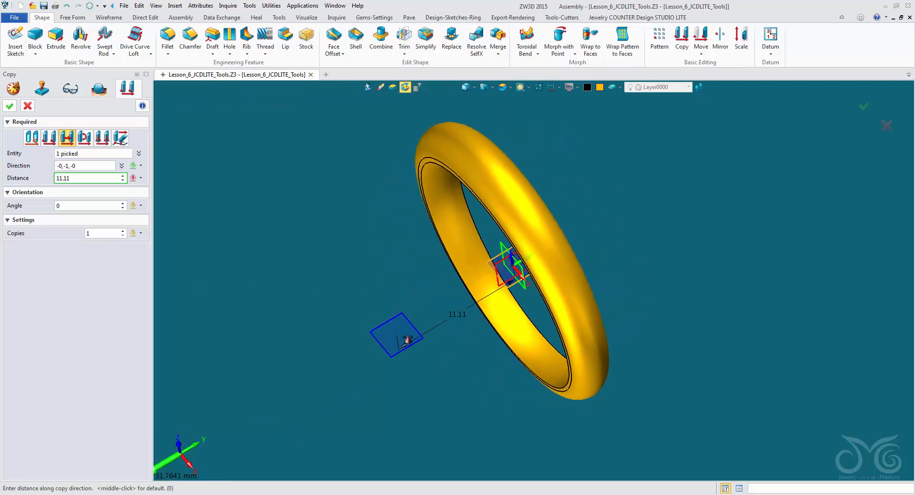
pyautogui.click(412, 335)
pyautogui.click(104, 233)
pyautogui.click(122, 231)
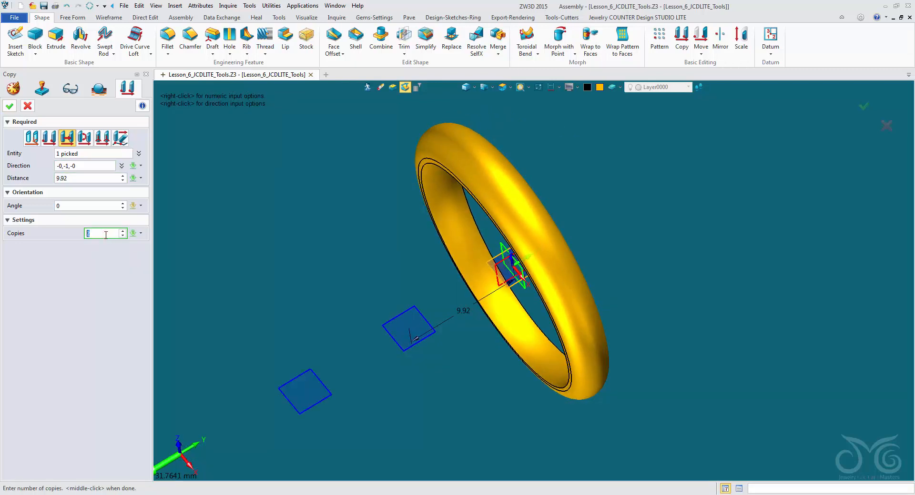
pyautogui.click(10, 111)
# Copy the two offset TOP datum planes along the positive X direction at about 15 mm spacing, making two copies.
pyautogui.moveTo(310, 267); pyautogui.dragTo(318, 228, button='right')
pyautogui.middleClick(319, 228)
pyautogui.click(317, 327)
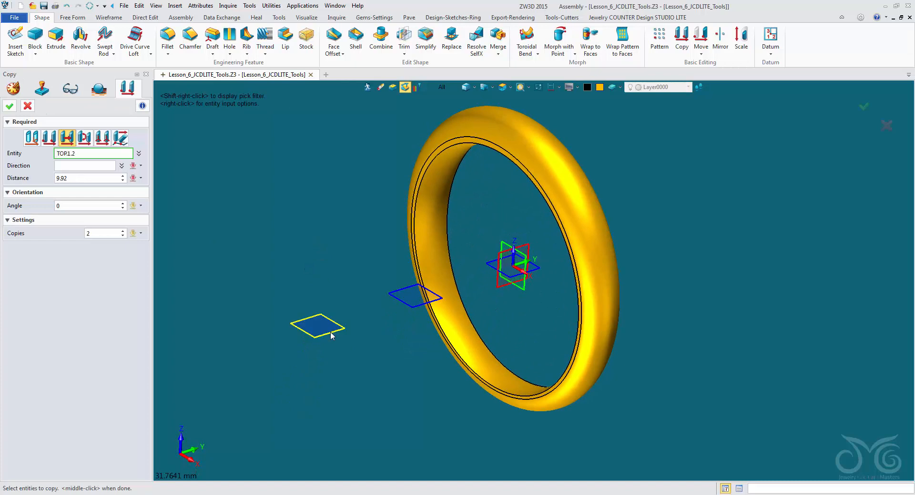
pyautogui.click(413, 297)
pyautogui.click(88, 168)
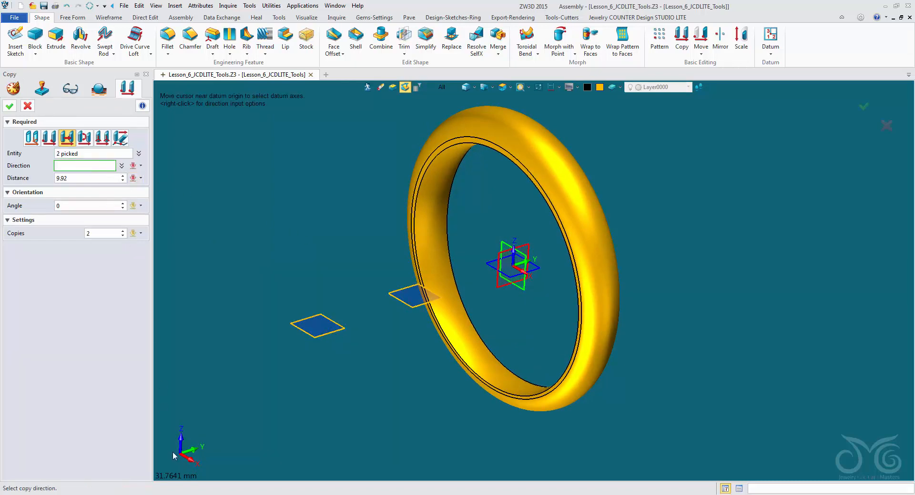
pyautogui.click(189, 459)
pyautogui.scroll(-3, 412, 449)
pyautogui.moveTo(412, 445); pyautogui.dragTo(398, 344, button='middle')
pyautogui.moveTo(398, 345); pyautogui.dragTo(401, 376, button='right')
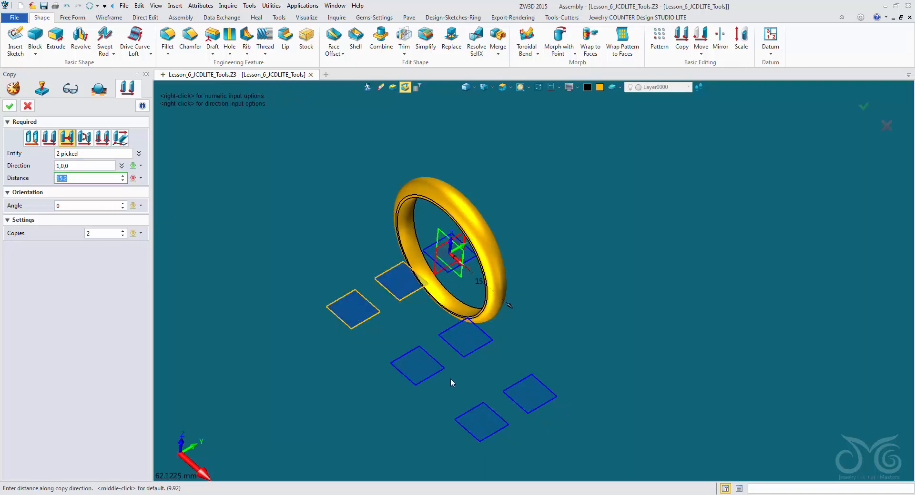
pyautogui.click(449, 377)
pyautogui.click(9, 106)
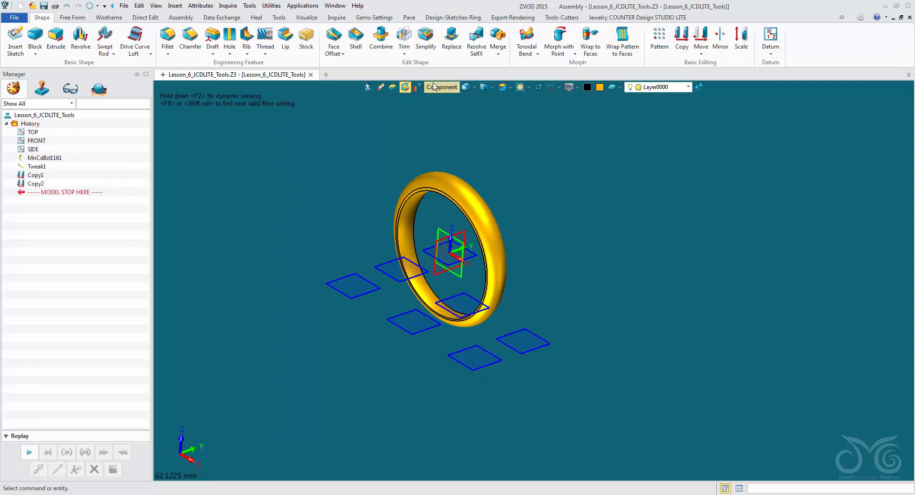
# Place a round faceted Diamond-Yellow stone with length 6.5 on the nearer-Y datum plane of the pair farthest along X.
pyautogui.click(381, 17)
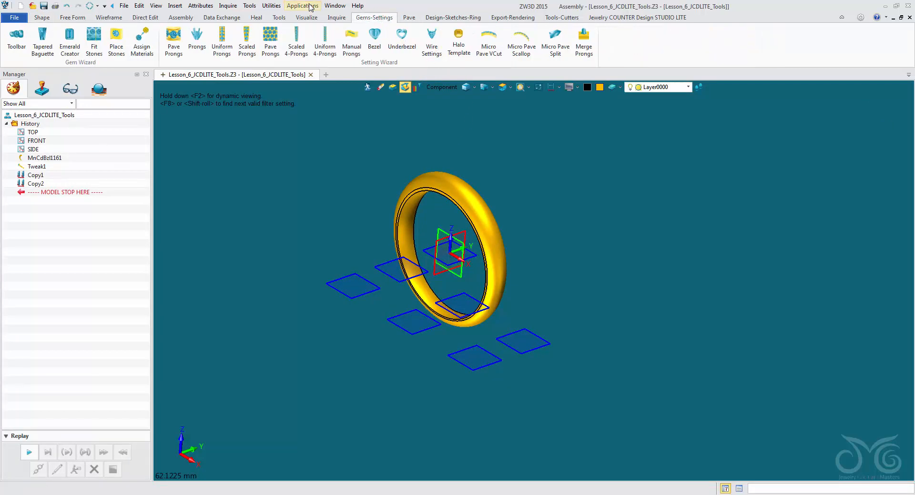
pyautogui.click(118, 39)
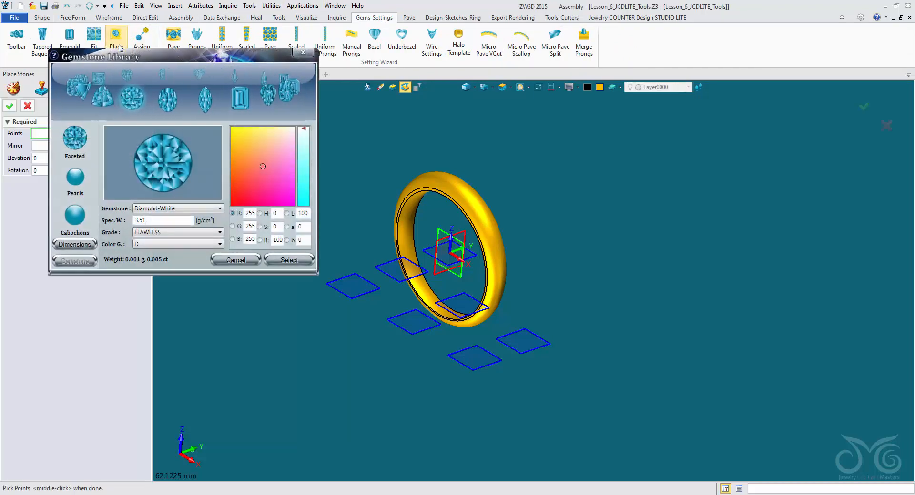
pyautogui.click(180, 209)
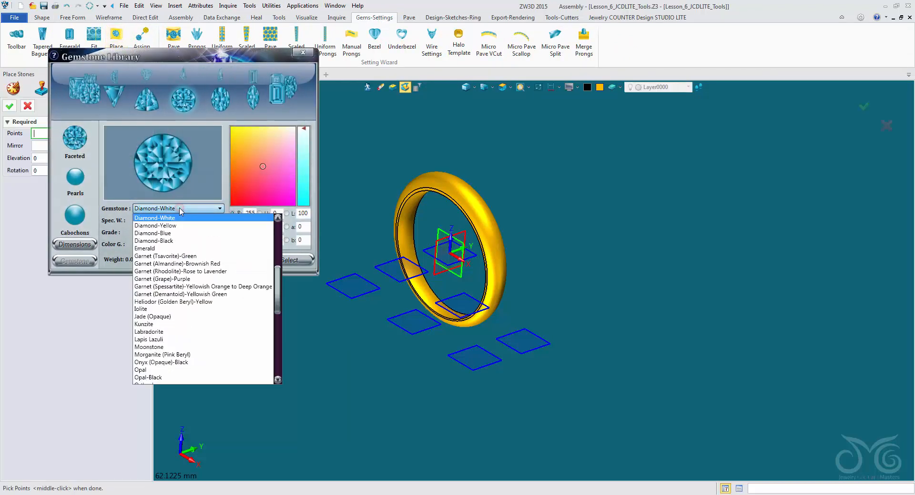
pyautogui.click(182, 225)
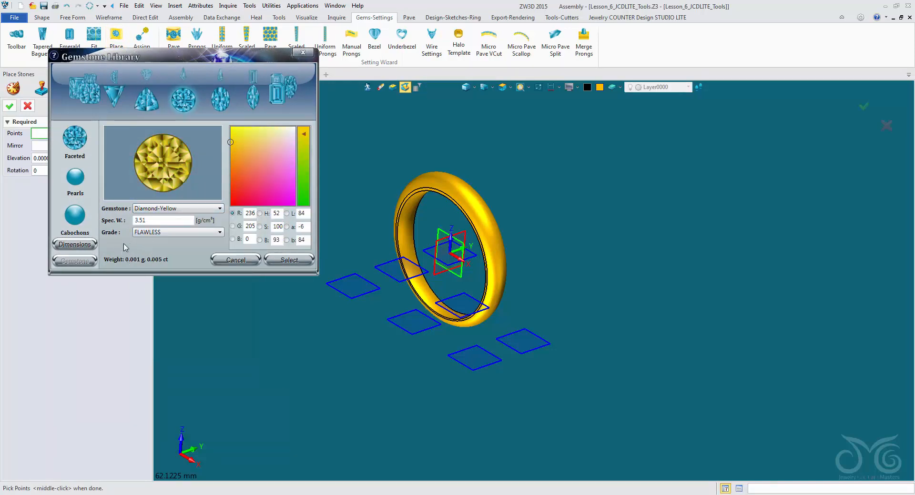
pyautogui.click(82, 246)
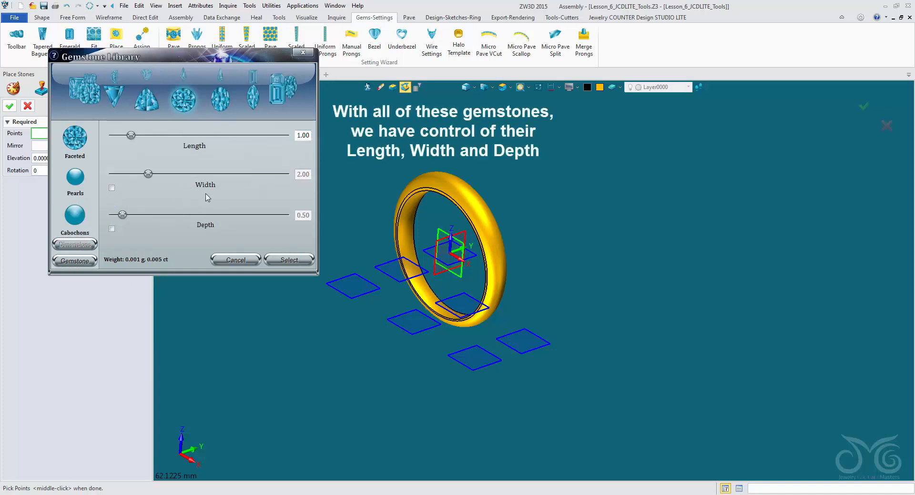
pyautogui.moveTo(312, 134); pyautogui.dragTo(288, 137)
pyautogui.write('6.5')
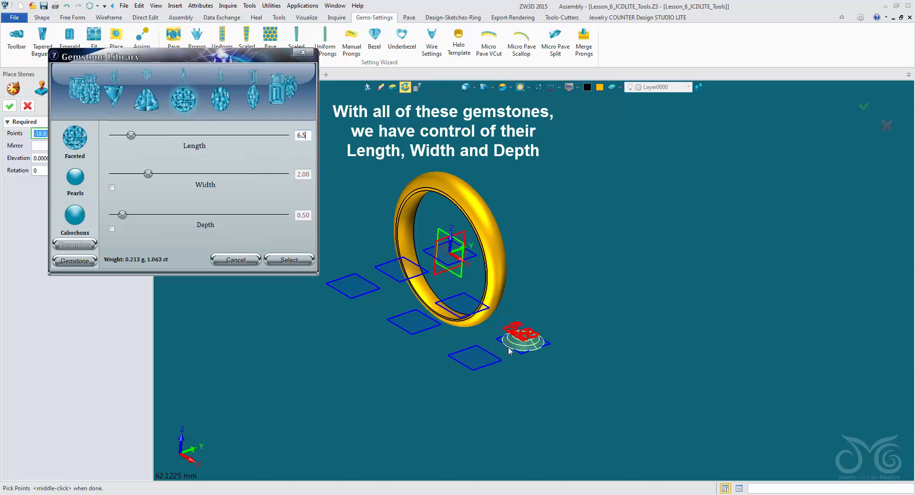
pyautogui.click(511, 347)
pyautogui.click(9, 106)
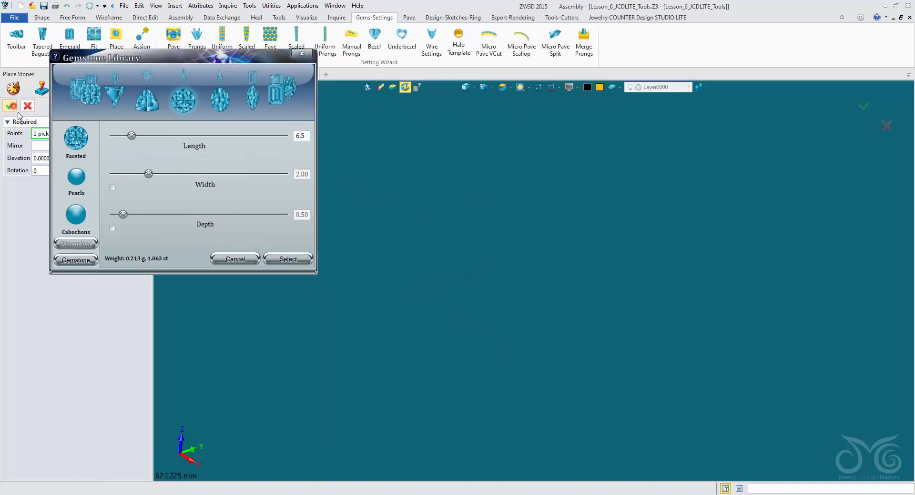
# Place an emerald-cut Diamond-Blue stone with length 6 on the datum plane beside the yellow round stone.
pyautogui.scroll(2, 486, 411)
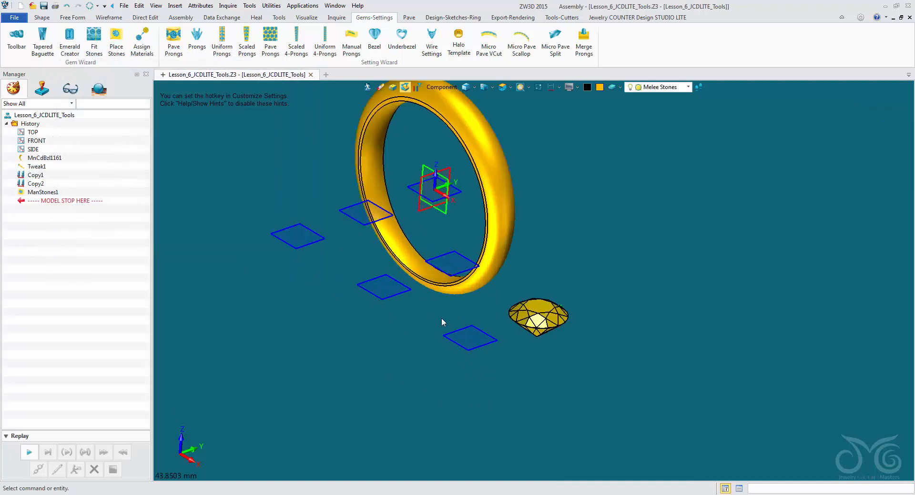
pyautogui.click(116, 38)
pyautogui.click(301, 105)
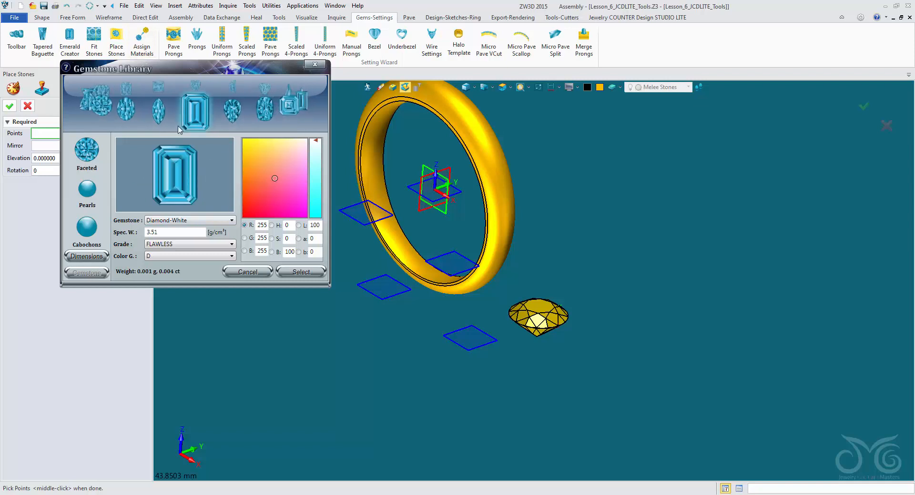
pyautogui.click(86, 256)
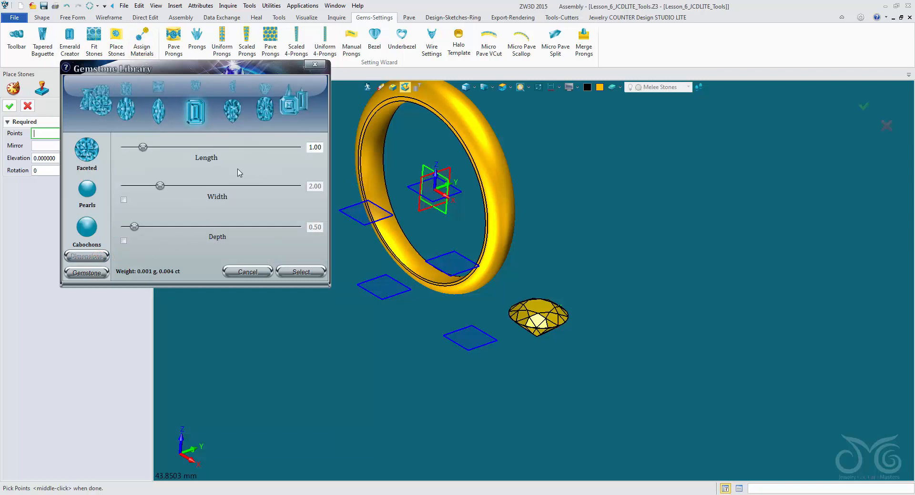
pyautogui.doubleClick(323, 148)
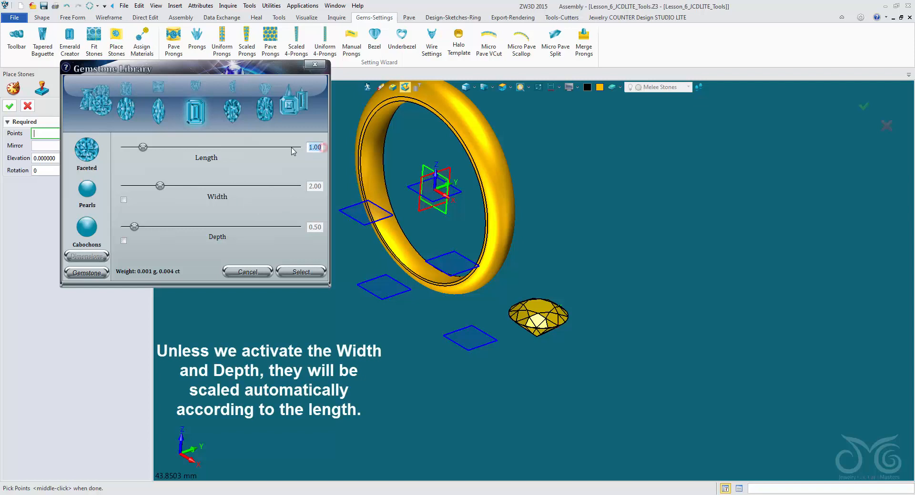
pyautogui.write('6')
pyautogui.click(88, 274)
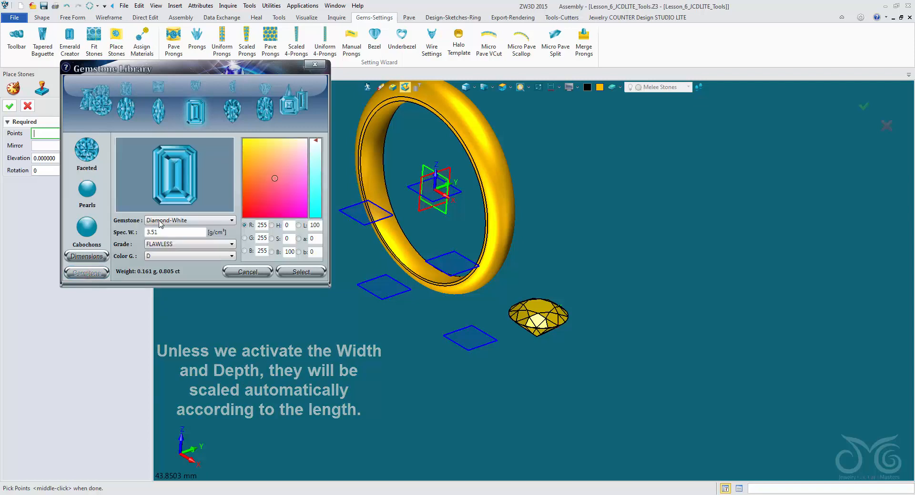
pyautogui.click(162, 221)
pyautogui.click(178, 245)
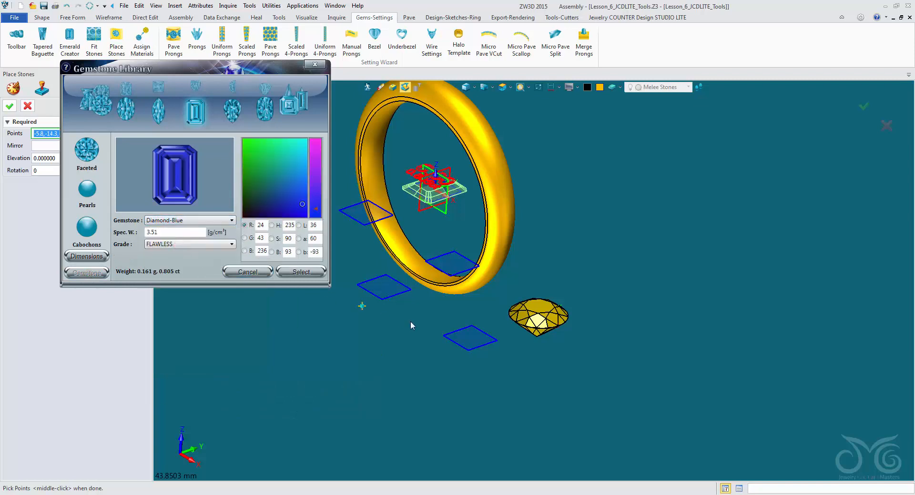
pyautogui.click(466, 348)
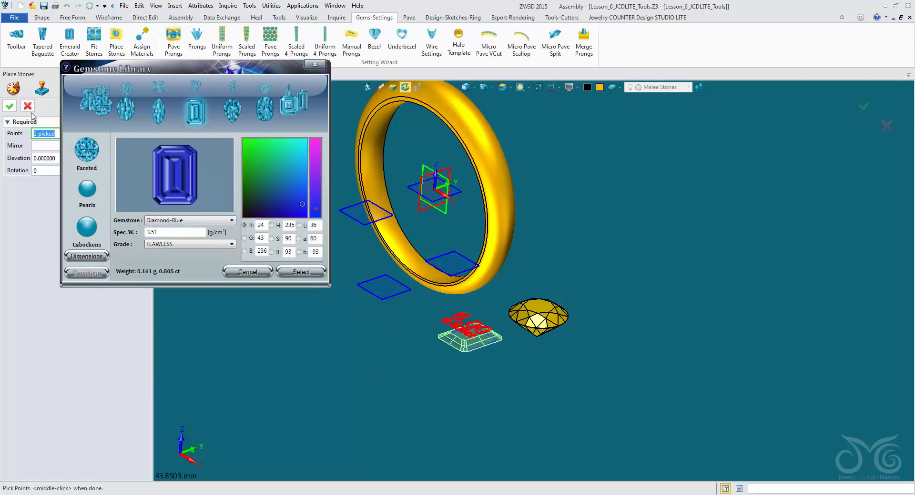
pyautogui.click(9, 106)
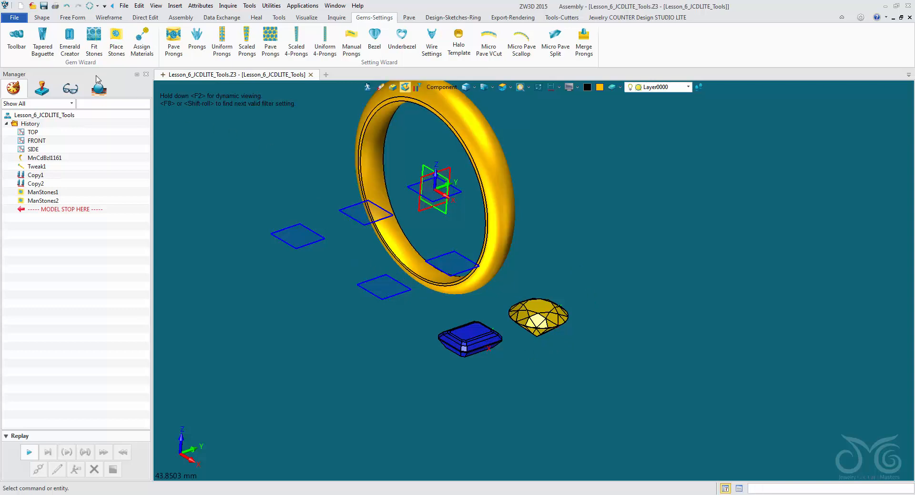
# Start a tapered baguette in Emerald material and position it on the TOP1.2 datum plane.
pyautogui.click(42, 46)
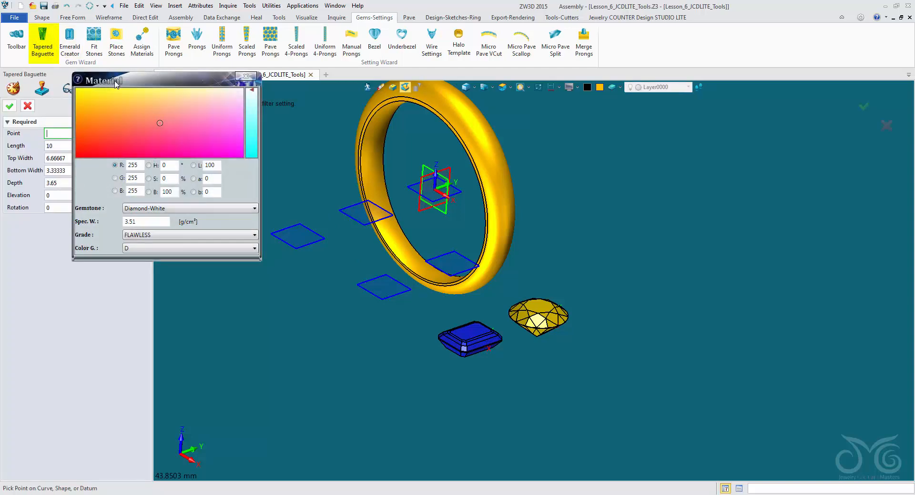
pyautogui.moveTo(117, 82); pyautogui.dragTo(87, 243)
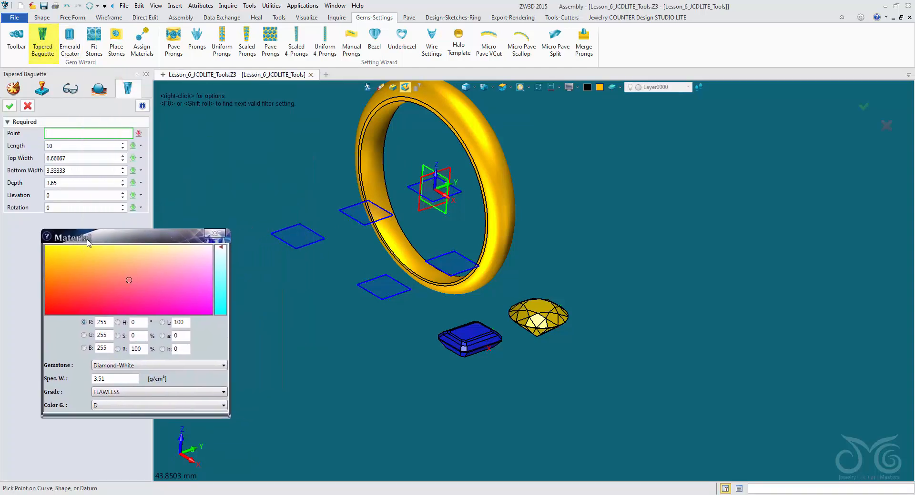
pyautogui.click(148, 366)
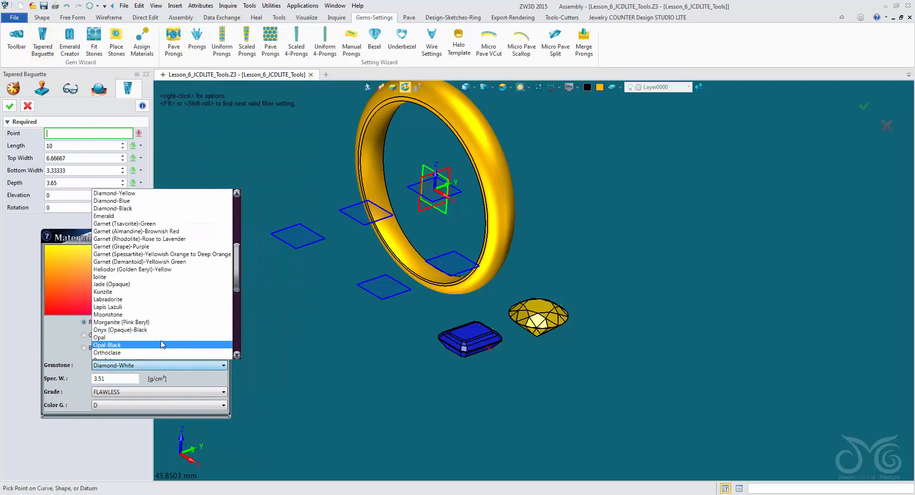
pyautogui.click(184, 216)
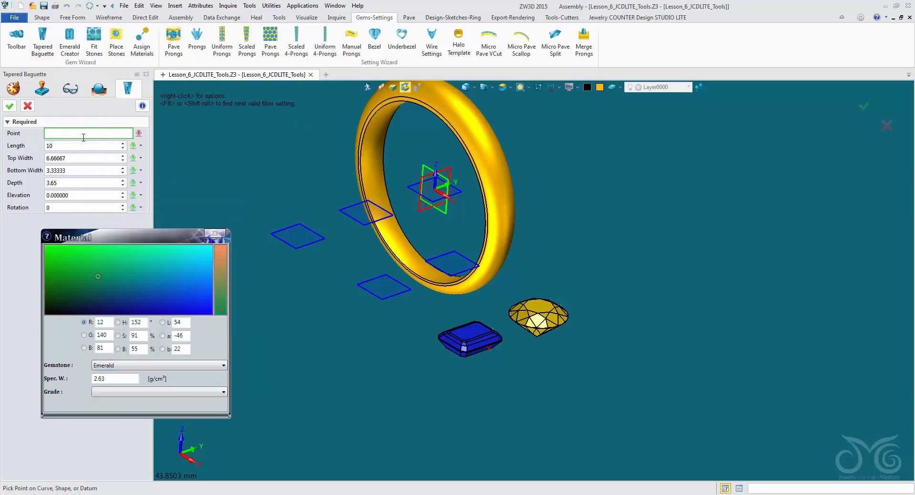
pyautogui.click(285, 246)
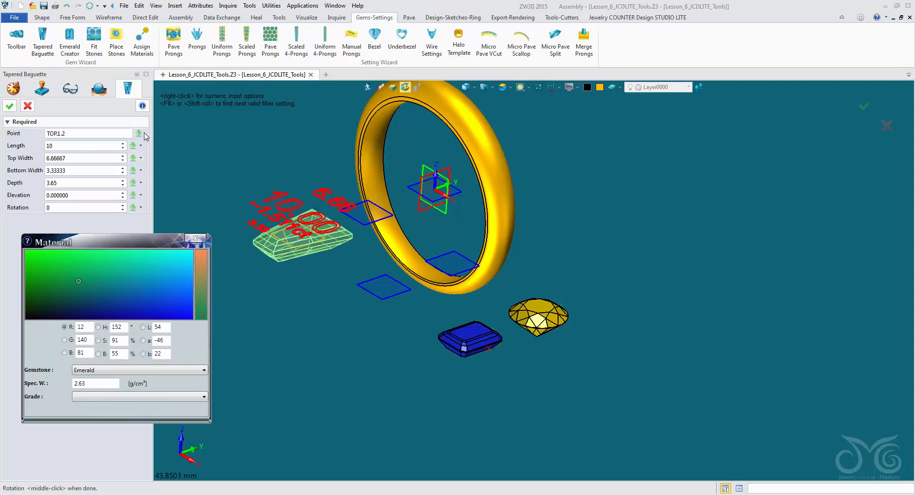
# Set the tapered baguette's length to 8 and its top width to 6.
pyautogui.click(69, 145)
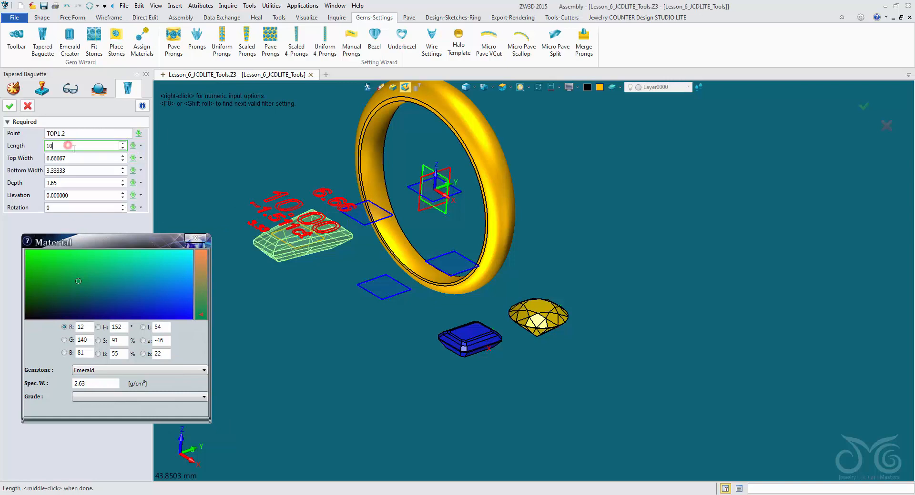
pyautogui.click(80, 159)
pyautogui.click(83, 171)
pyautogui.click(85, 182)
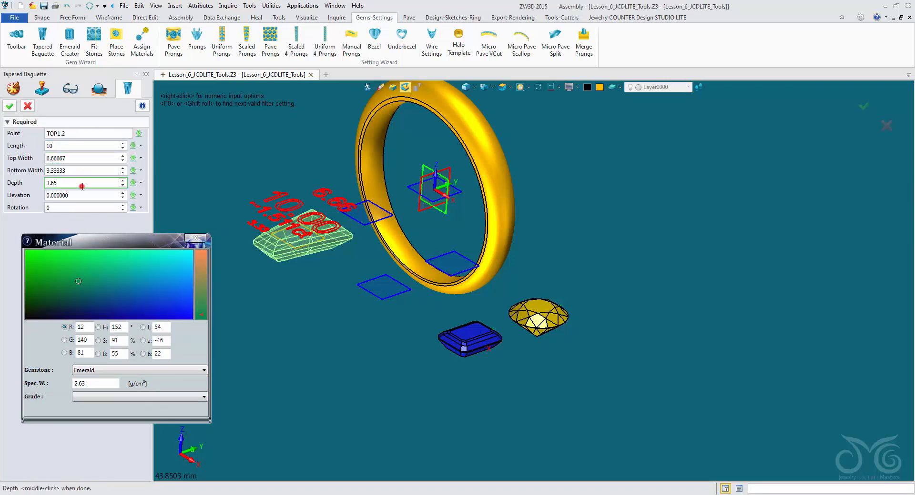
pyautogui.click(91, 148)
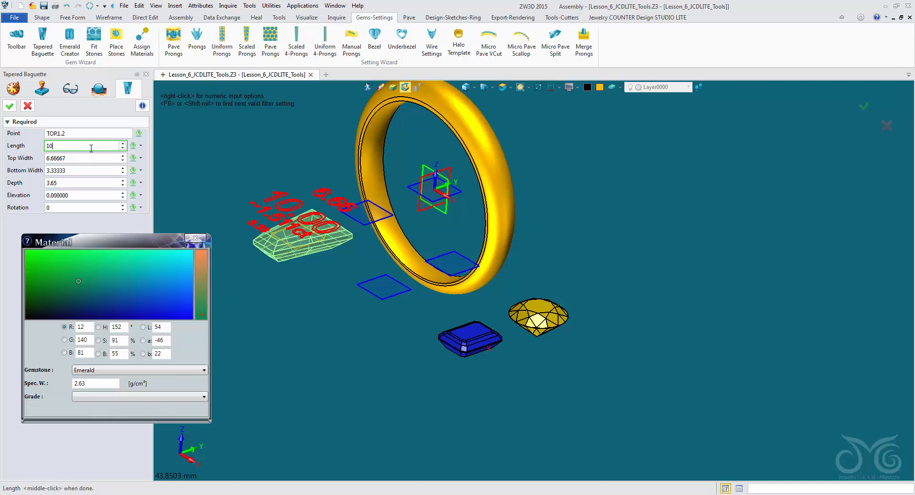
pyautogui.scroll(-2, 90, 149)
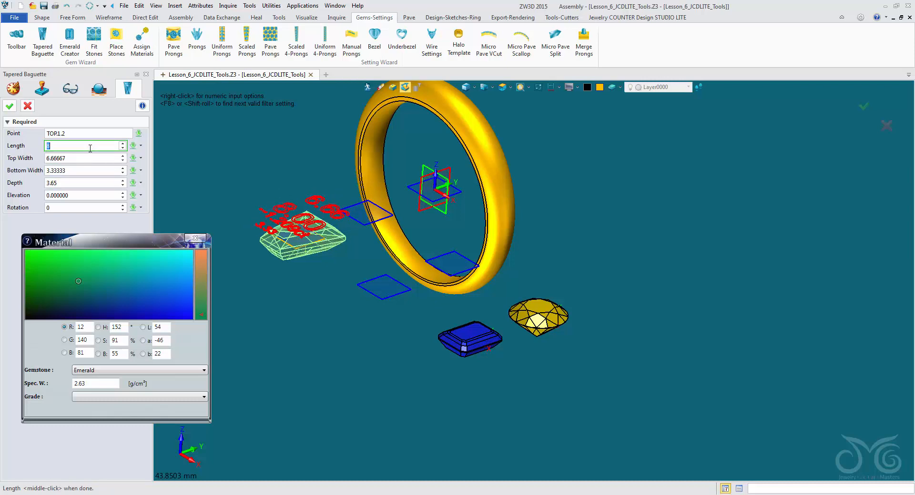
pyautogui.scroll(3, 232, 212)
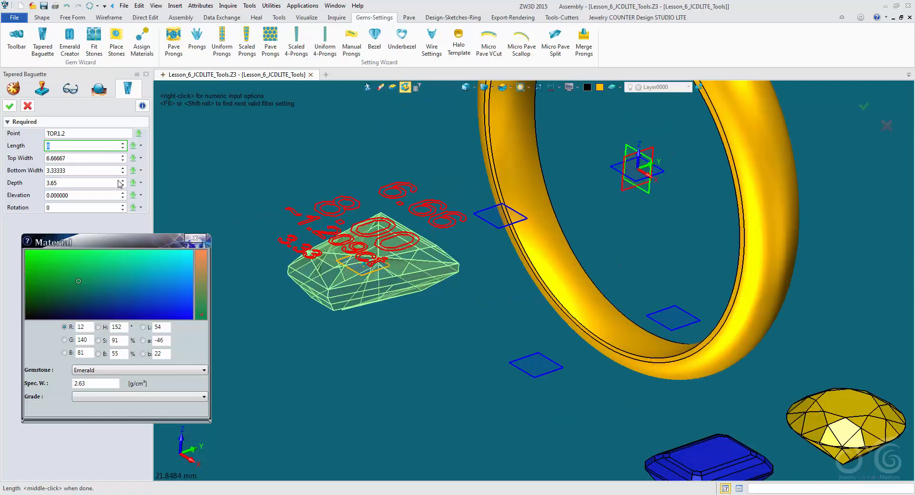
pyautogui.click(93, 160)
pyautogui.scroll(-2, 93, 160)
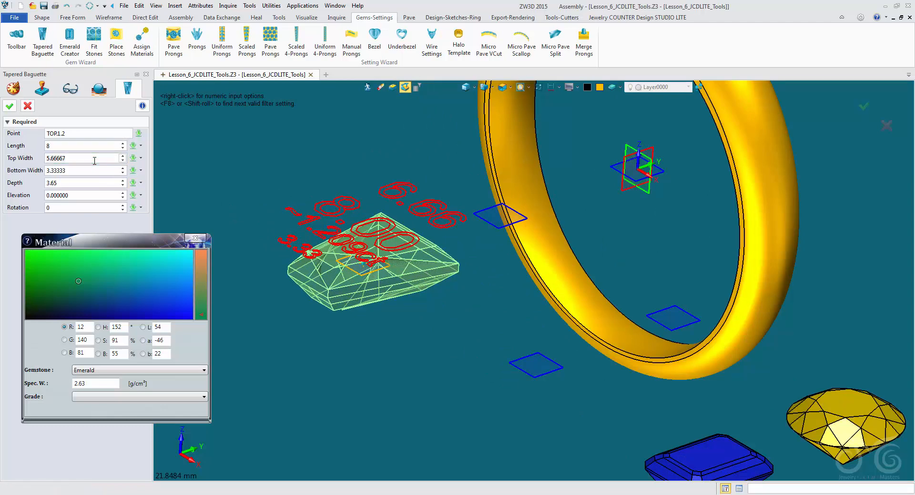
pyautogui.scroll(1, 95, 161)
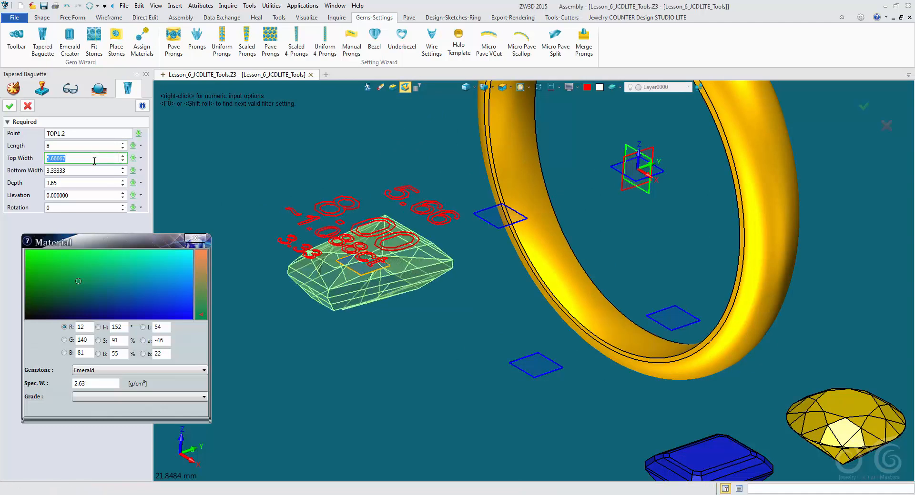
pyautogui.write('6')
# Set the tapered baguette's bottom width to 3 and its depth to 3.
pyautogui.click(93, 170)
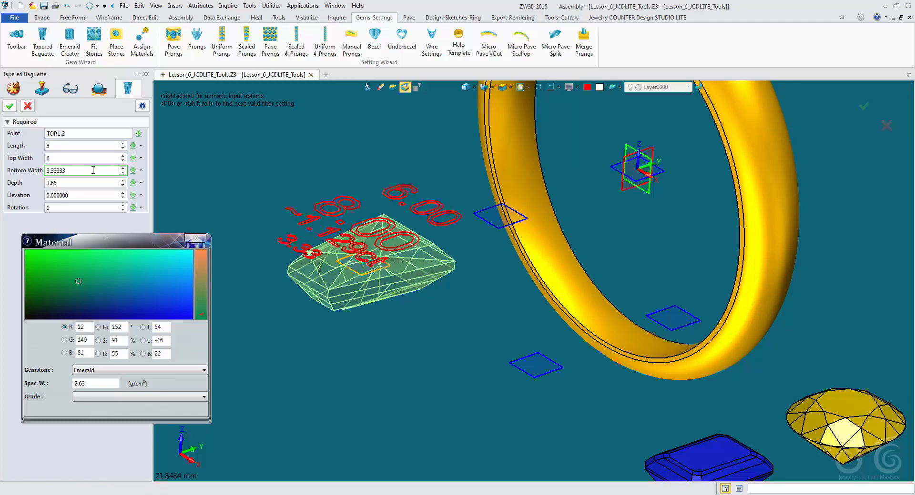
pyautogui.doubleClick(91, 170)
pyautogui.write('3')
pyautogui.press('Return')
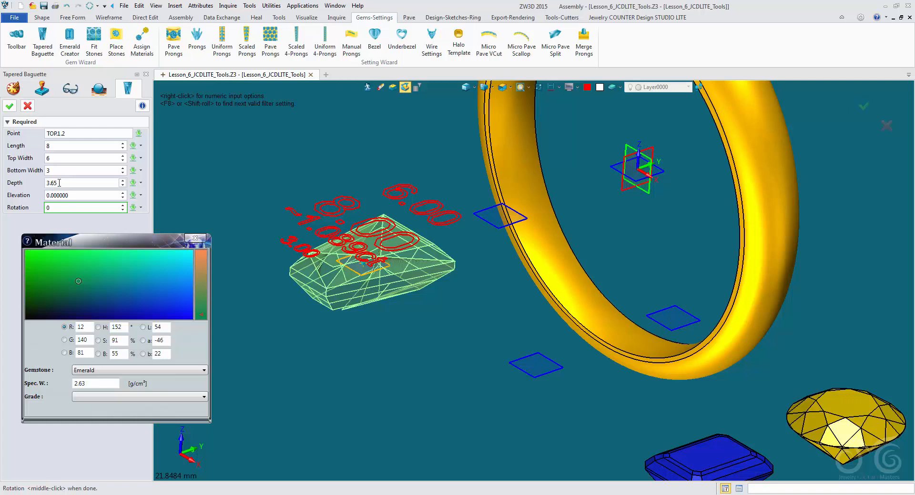
pyautogui.doubleClick(68, 182)
pyautogui.write('3')
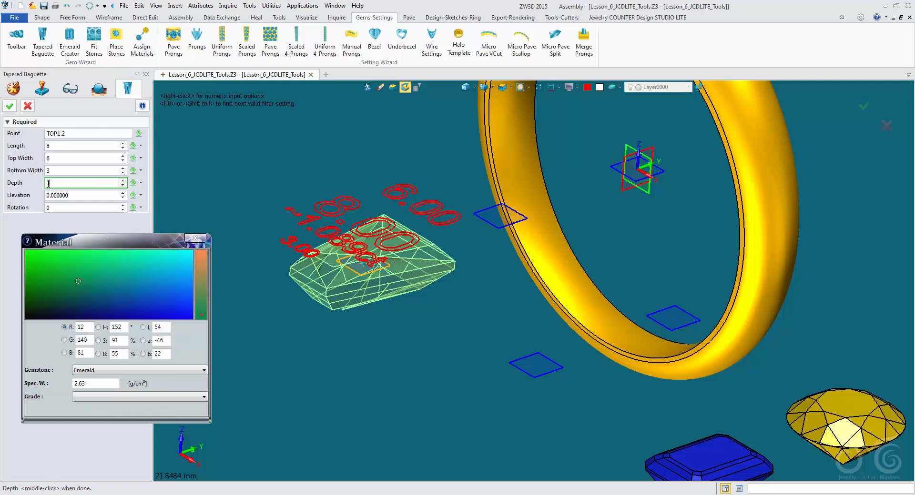
pyautogui.press('Return')
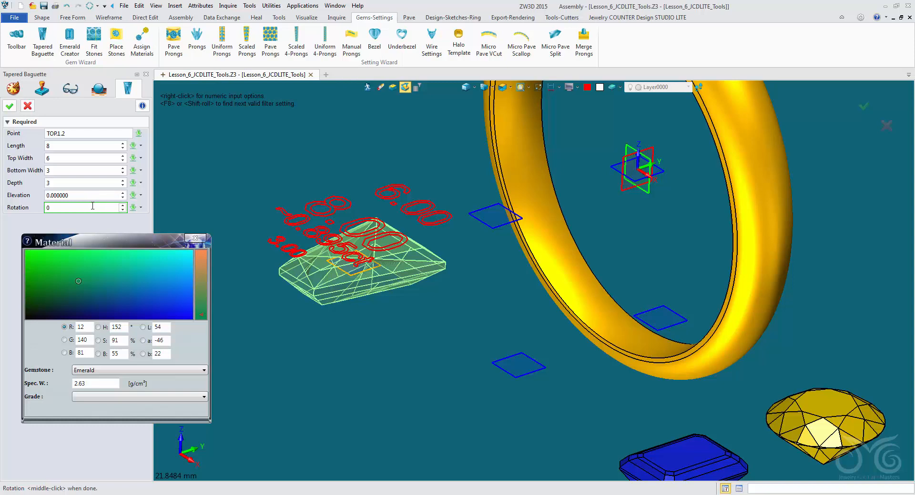
# Rotate the Emerald tapered baguette on its datum plane and create the stone.
pyautogui.moveTo(93, 206); pyautogui.dragTo(33, 206)
pyautogui.press('Return')
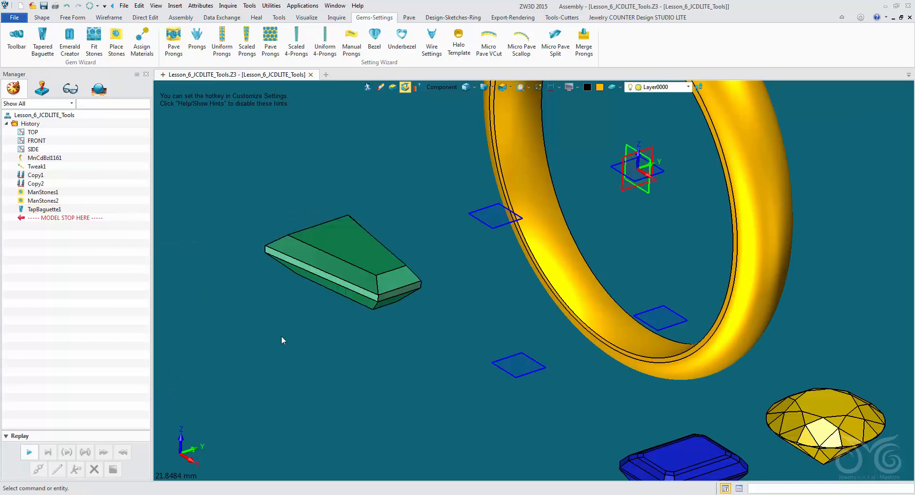
pyautogui.moveTo(342, 367); pyautogui.dragTo(337, 384, button='middle')
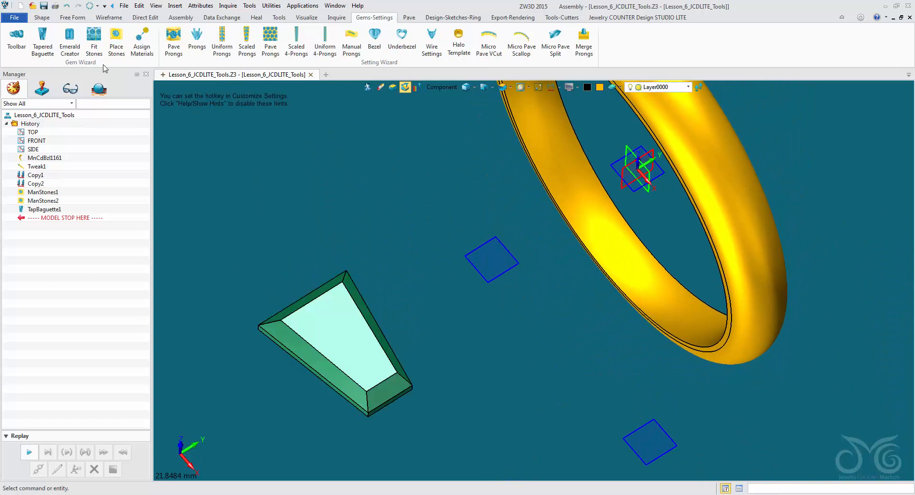
# Start a second tapered baguette in Diamond-Black material and position it on the TOP1.1 datum plane.
pyautogui.click(43, 40)
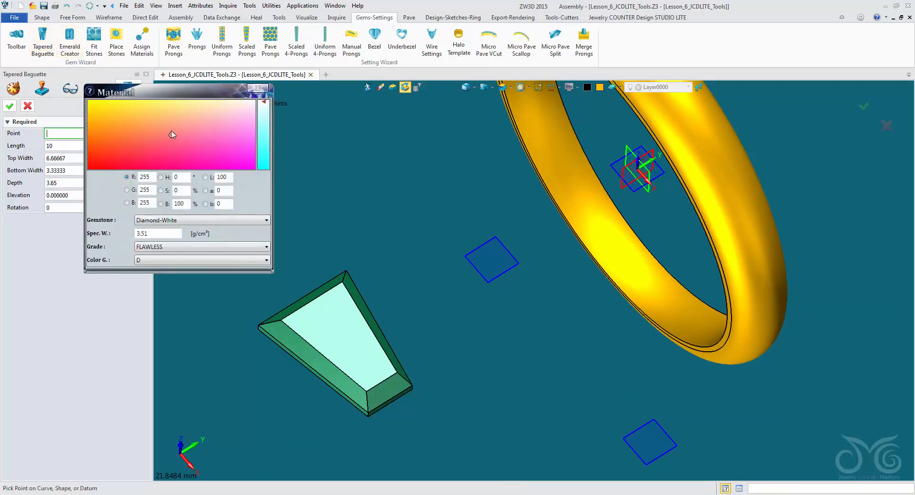
pyautogui.click(190, 221)
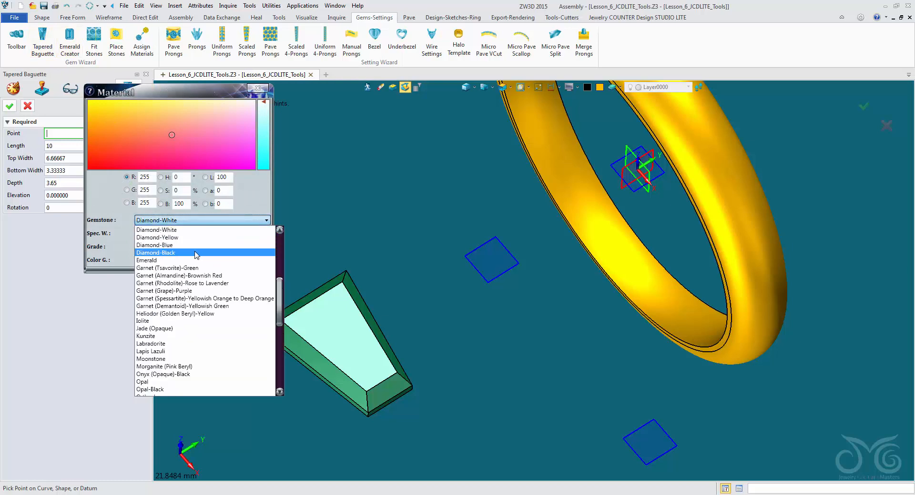
pyautogui.click(195, 253)
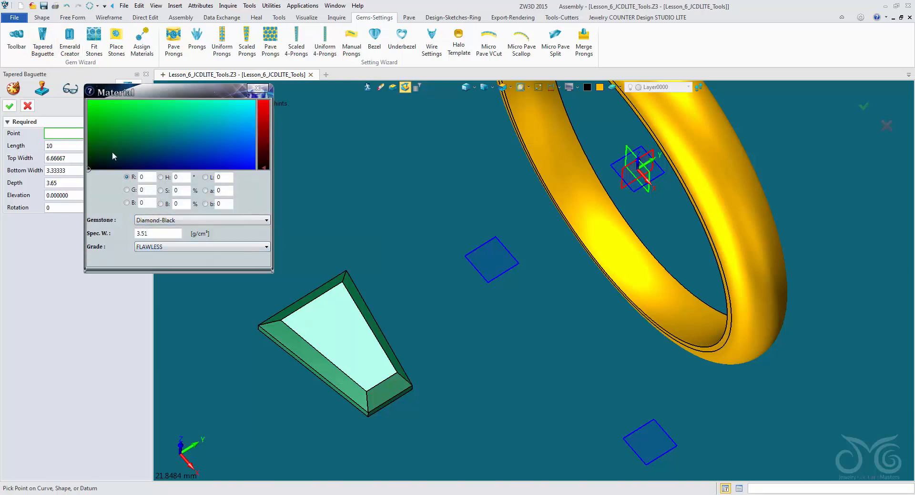
pyautogui.moveTo(114, 92); pyautogui.dragTo(66, 273)
pyautogui.click(481, 281)
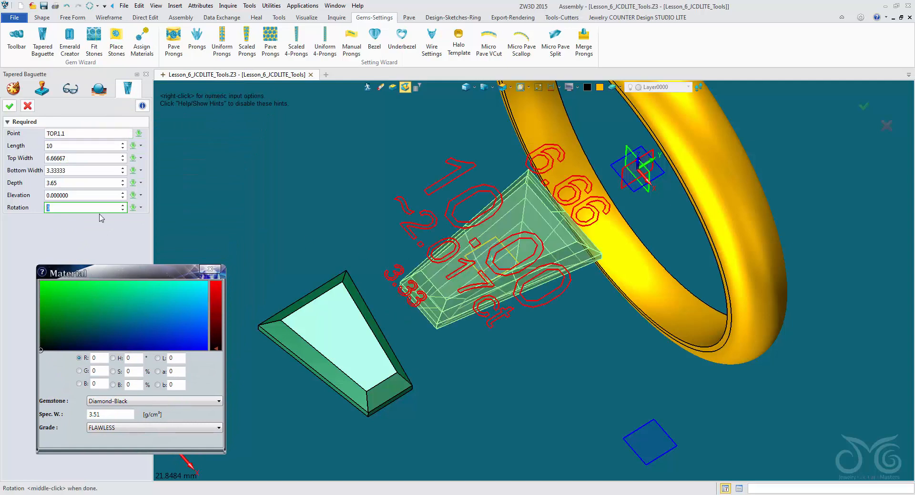
# Set the Diamond-Black tapered baguette's rotation to 270 and create the stone with its default dimensions.
pyautogui.write('270')
pyautogui.click(84, 144)
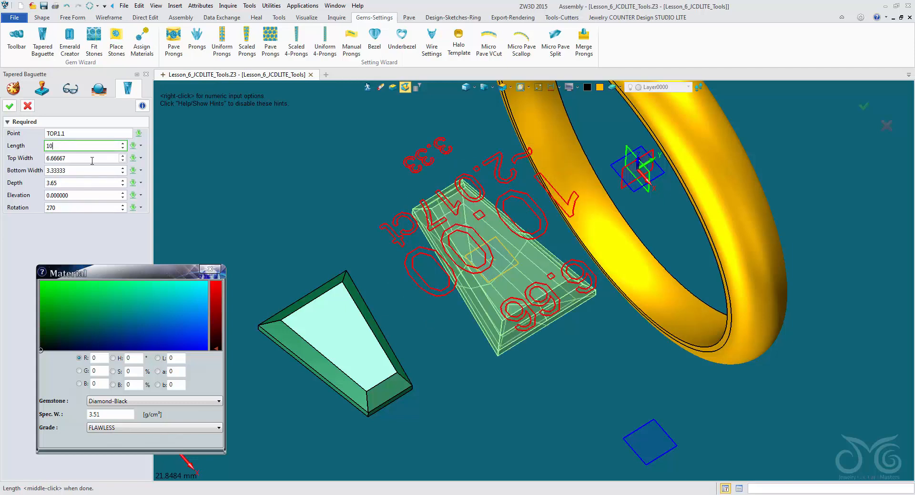
pyautogui.click(9, 106)
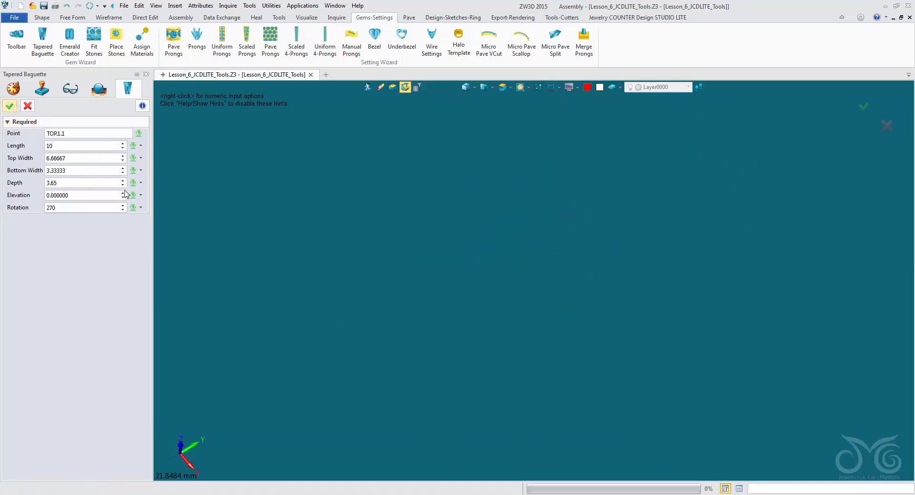
pyautogui.scroll(-3, 350, 247)
pyautogui.moveTo(350, 246); pyautogui.dragTo(354, 231, button='right')
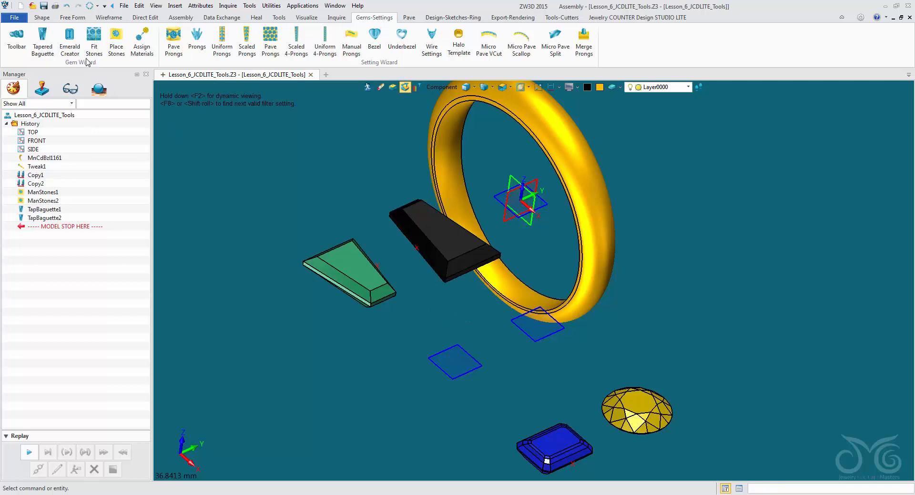
# Start an emerald-cut Diamond-White stone on the TOP1.2.2.1 datum plane and set its rotation to 90.
pyautogui.click(71, 54)
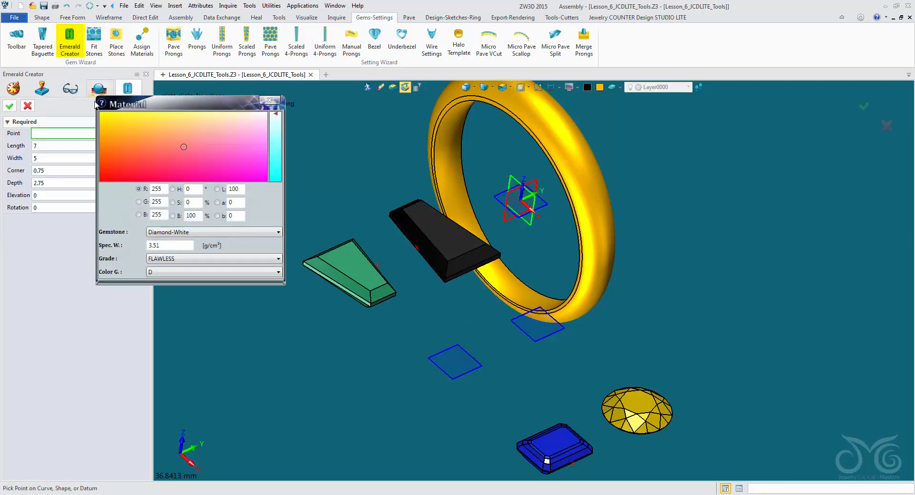
pyautogui.click(442, 370)
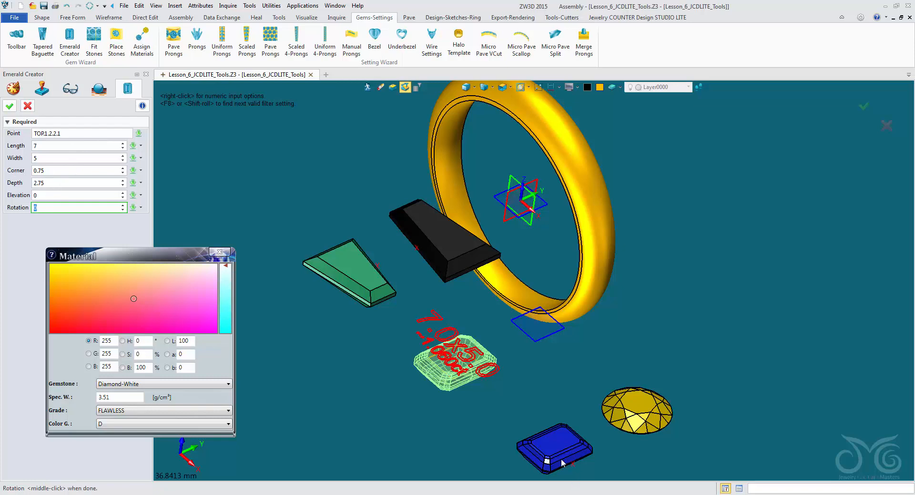
pyautogui.scroll(5, 562, 462)
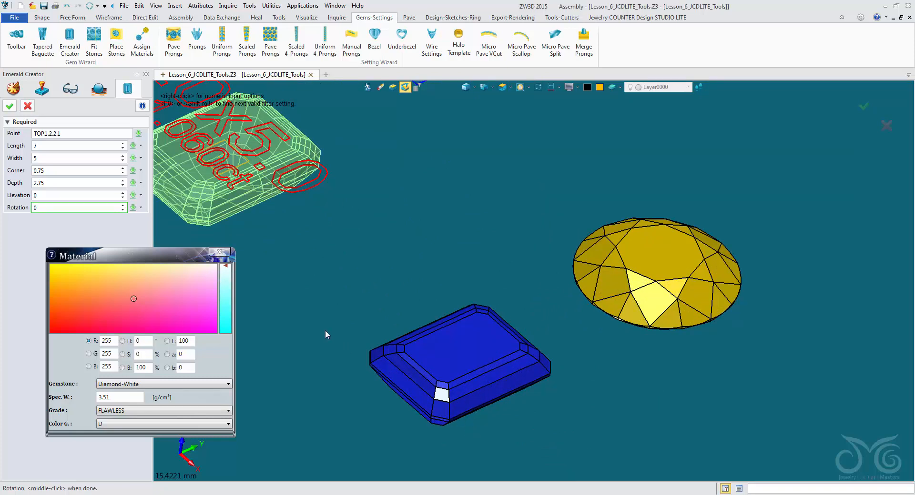
pyautogui.scroll(-1, 325, 331)
pyautogui.moveTo(333, 323); pyautogui.dragTo(464, 386, button='middle')
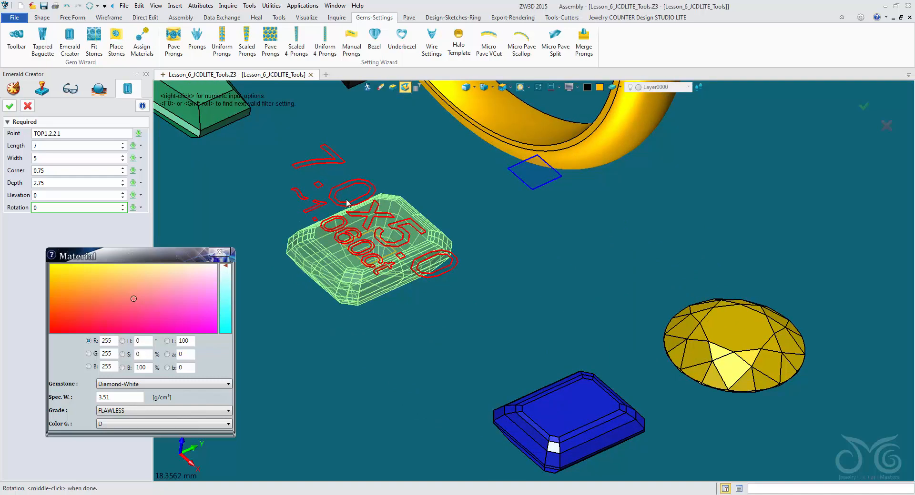
pyautogui.scroll(2, 295, 212)
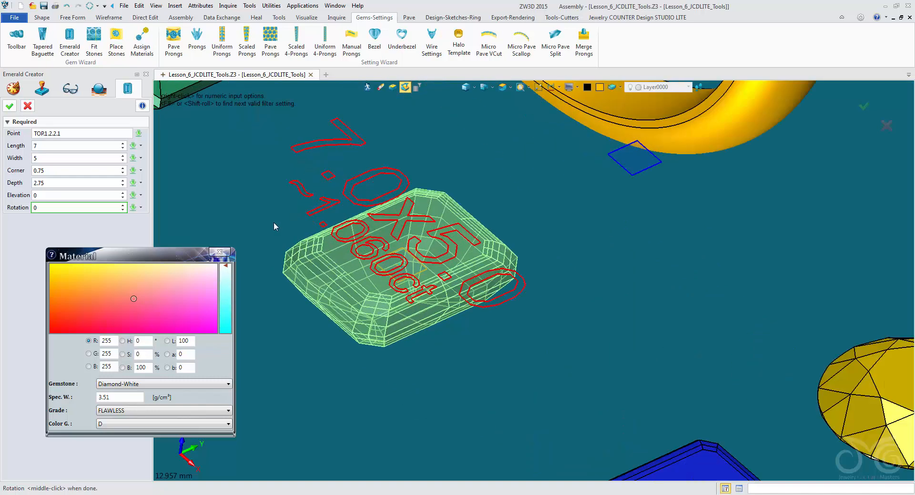
pyautogui.doubleClick(88, 207)
pyautogui.write('90')
pyautogui.press('Return')
pyautogui.click(56, 208)
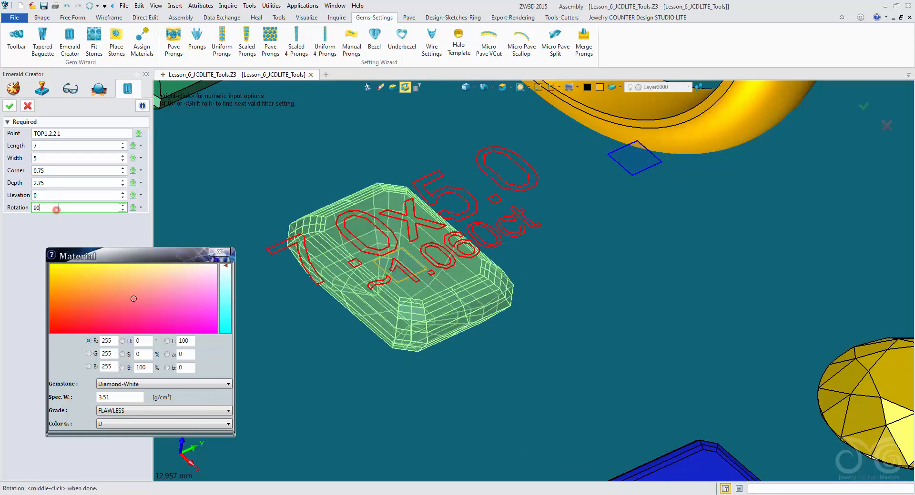
# Set the Diamond-White emerald-cut stone's length to 8 and its width to 6.
pyautogui.click(78, 147)
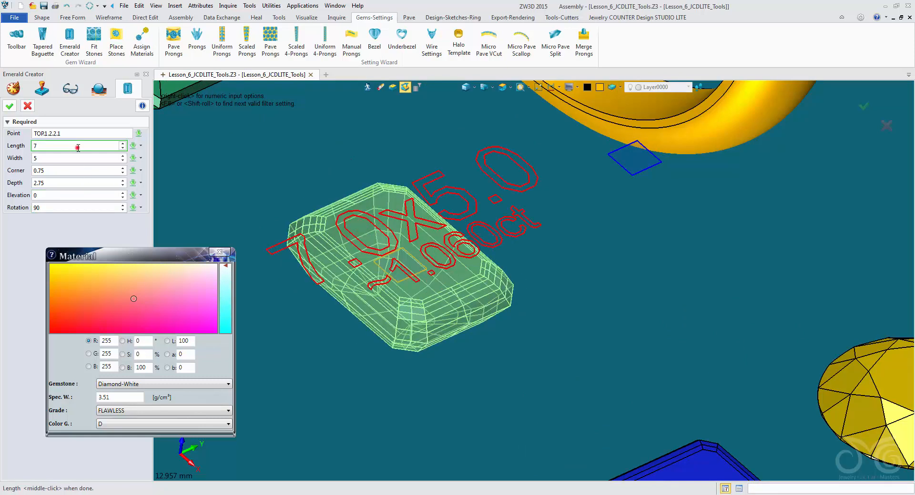
pyautogui.scroll(1, 78, 148)
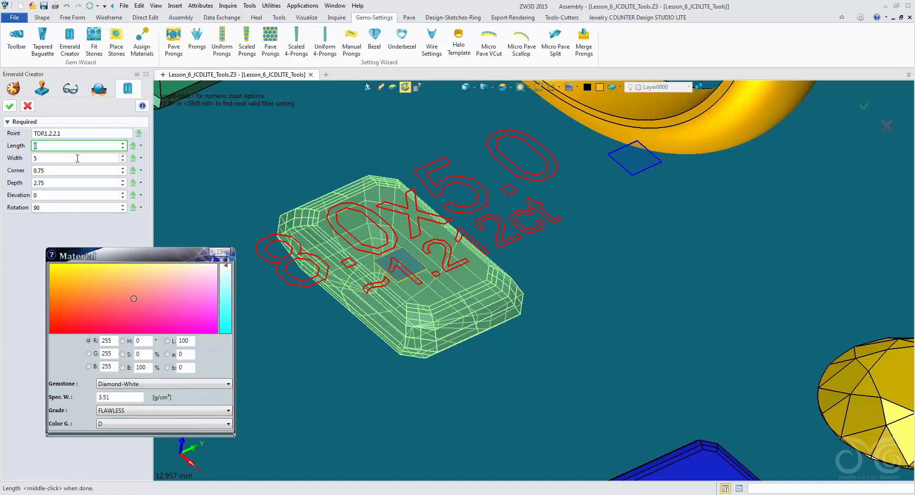
pyautogui.click(77, 159)
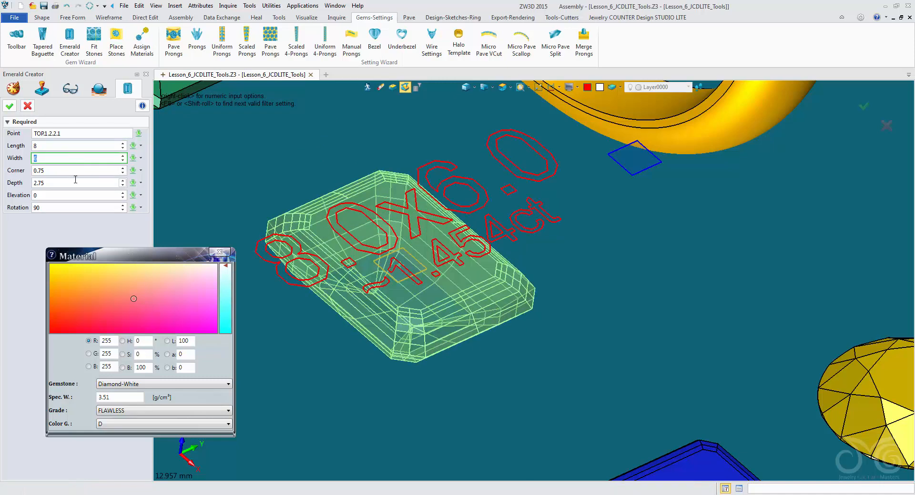
# Set the Diamond-White stone's corner to 1 and create the stone.
pyautogui.click(74, 171)
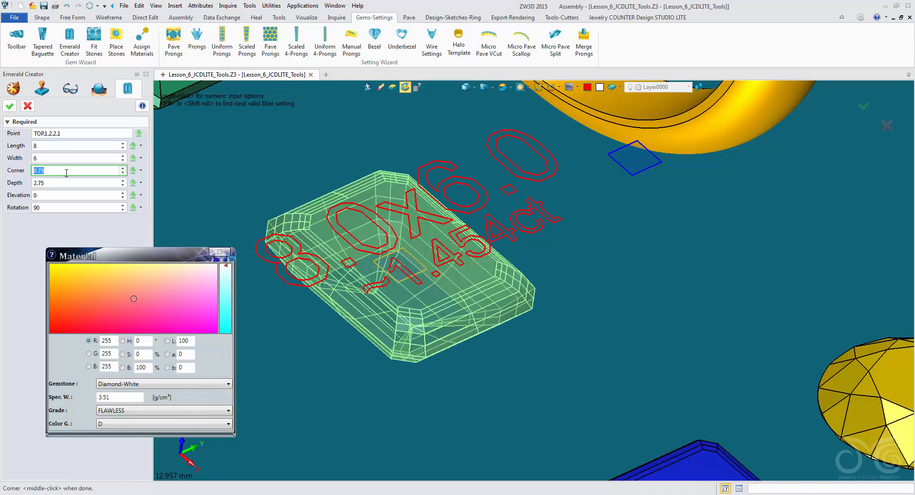
pyautogui.write('1')
pyautogui.press('Return')
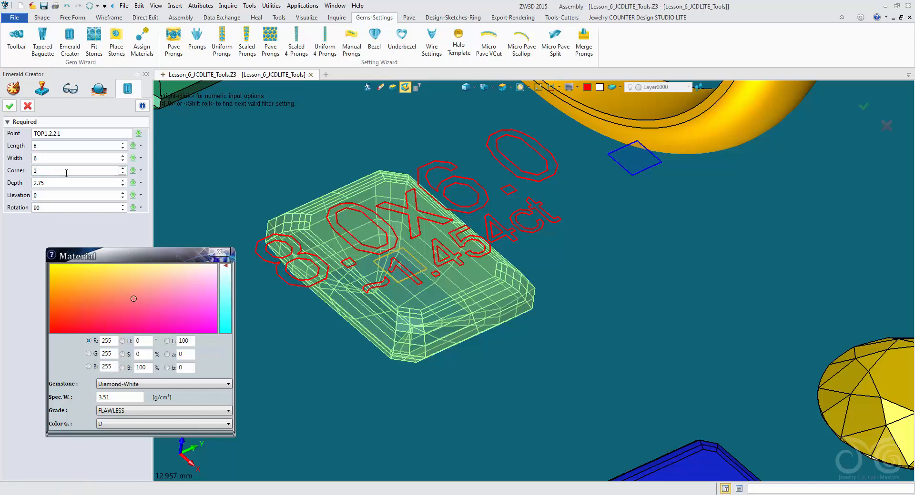
pyautogui.click(66, 171)
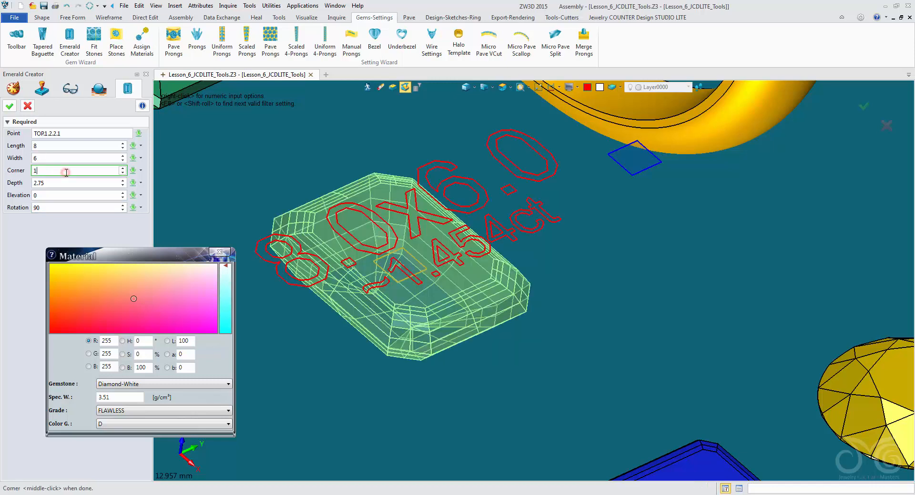
pyautogui.click(9, 105)
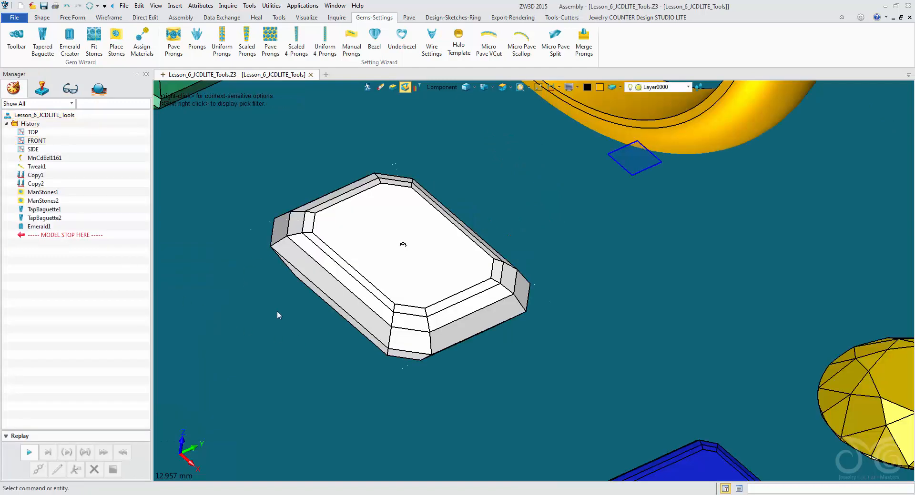
pyautogui.scroll(-3, 302, 309)
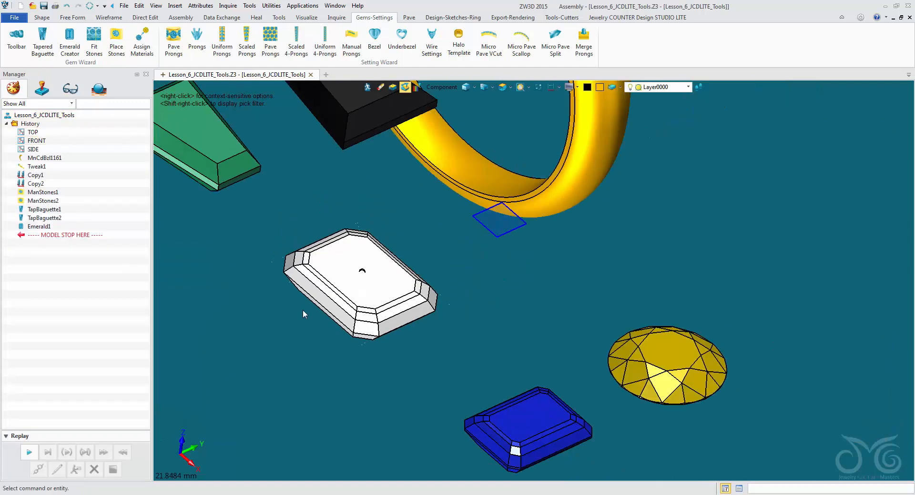
# Start another emerald-cut stone in Aquamarine material and position it on the TOP1.1.2.1 datum plane beside the shank.
pyautogui.click(70, 43)
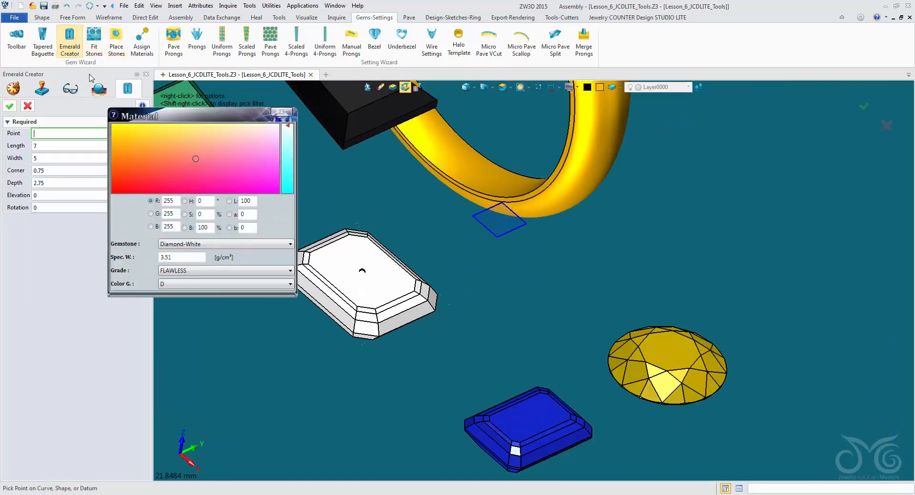
pyautogui.click(200, 244)
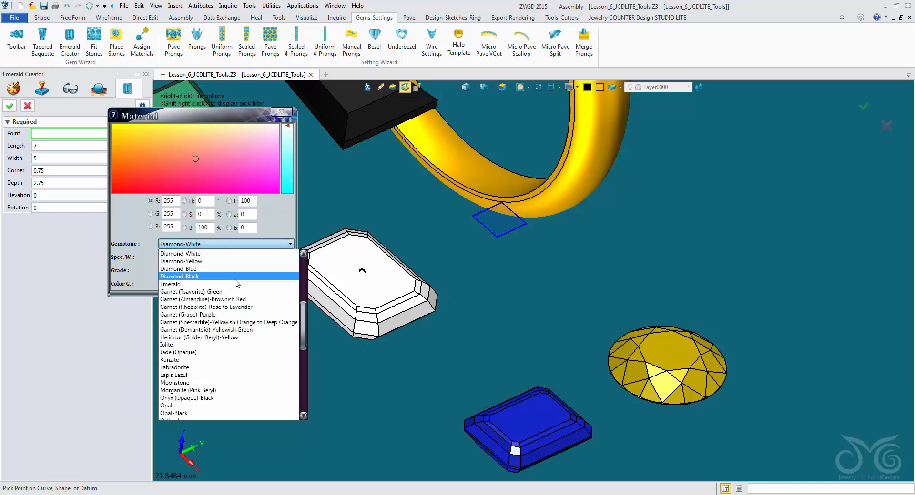
pyautogui.scroll(4, 237, 288)
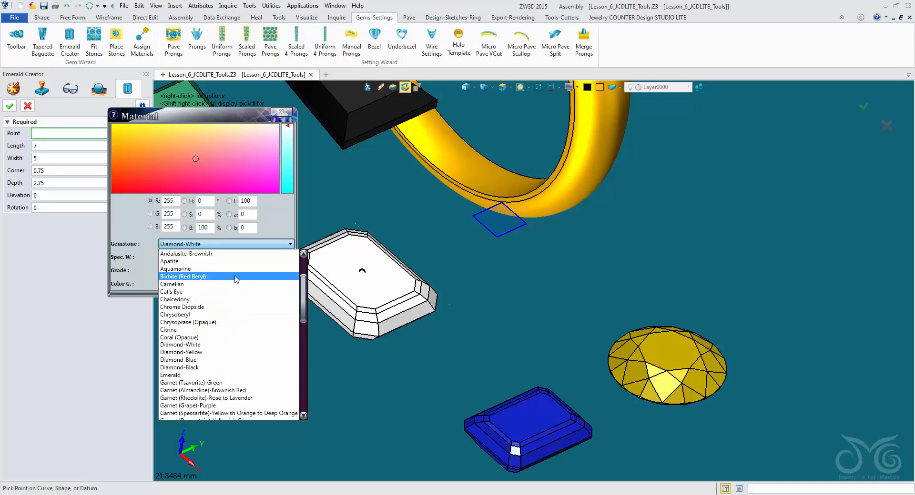
pyautogui.click(233, 269)
pyautogui.moveTo(244, 123); pyautogui.dragTo(187, 274)
pyautogui.click(472, 254)
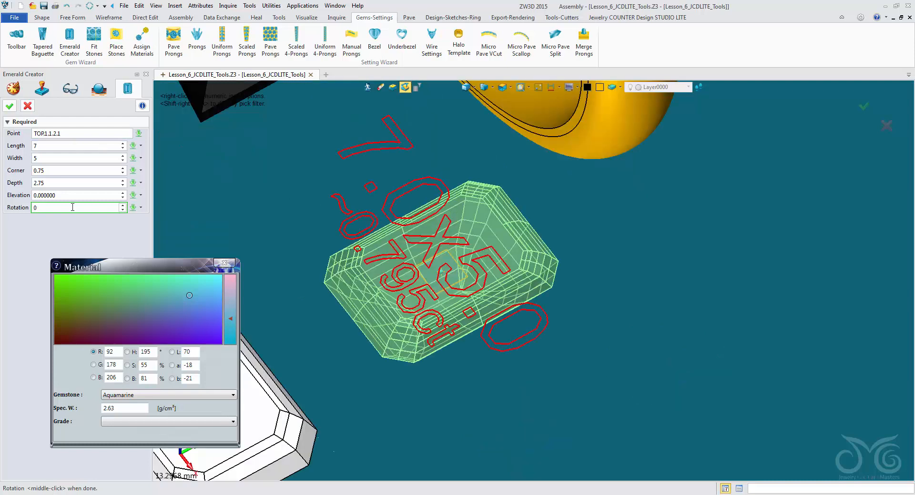
# Set the Aquamarine stone's rotation to 90 and its corner to 0.5, and create the stone.
pyautogui.moveTo(72, 207); pyautogui.dragTo(26, 210)
pyautogui.write('90')
pyautogui.click(62, 171)
pyautogui.moveTo(63, 171); pyautogui.dragTo(27, 176)
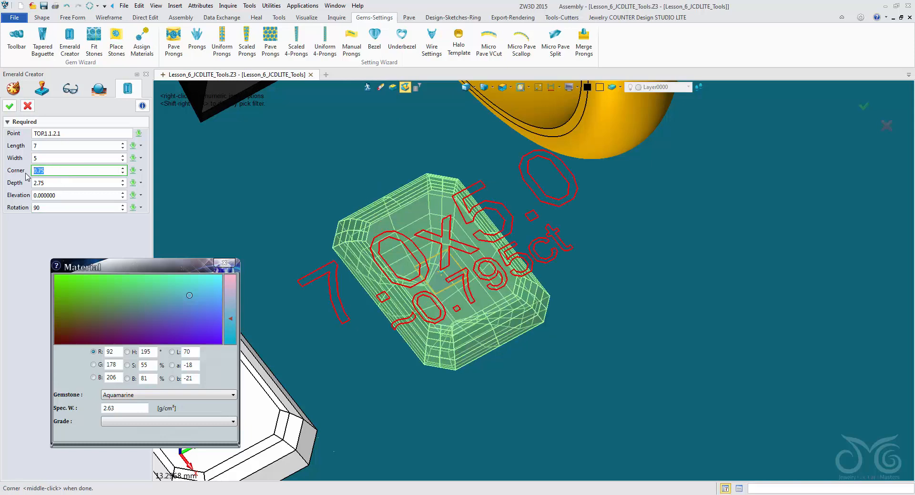
pyautogui.write('0.5')
pyautogui.press('Return')
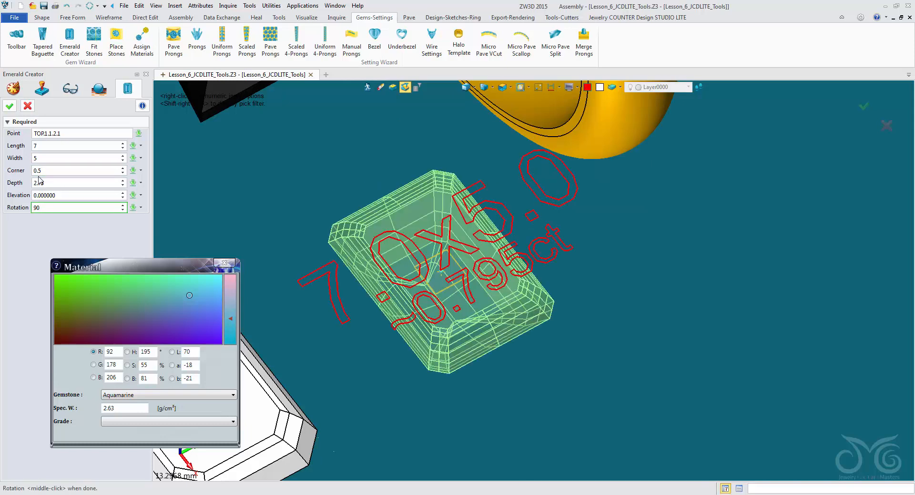
pyautogui.click(10, 105)
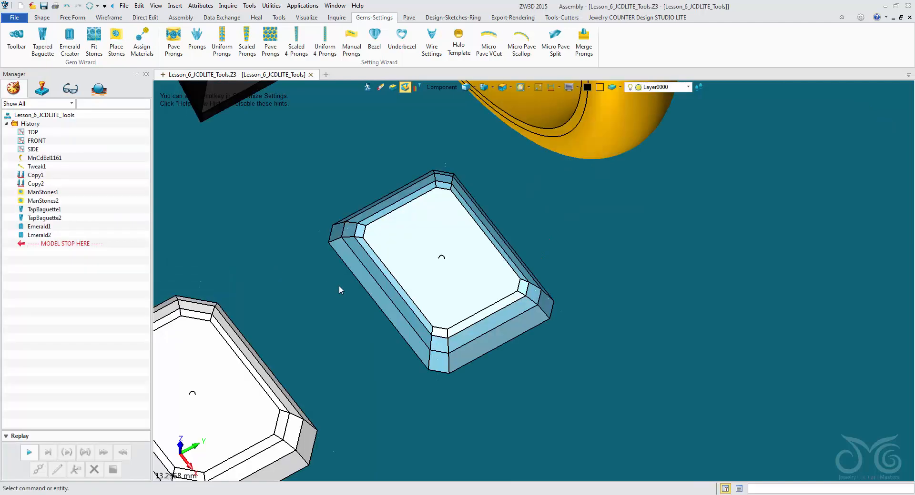
pyautogui.scroll(-4, 338, 285)
pyautogui.moveTo(334, 307); pyautogui.dragTo(329, 268, button='right')
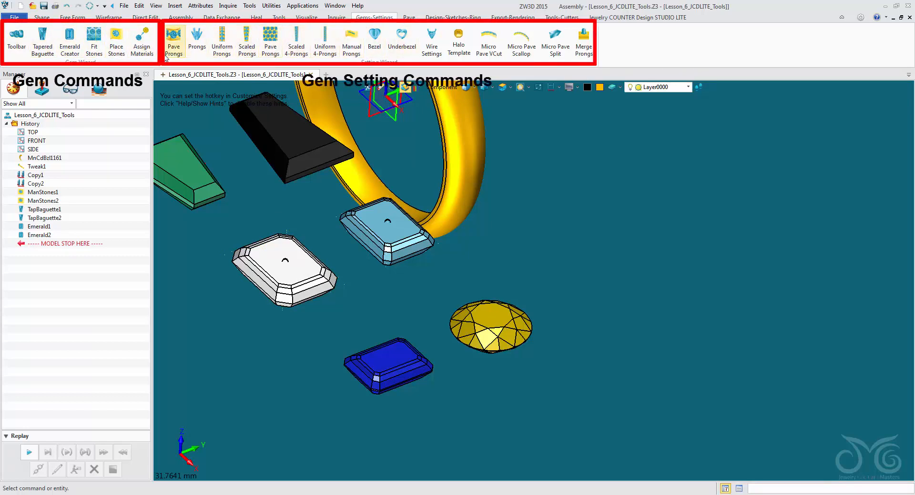
pyautogui.rightClick(531, 60)
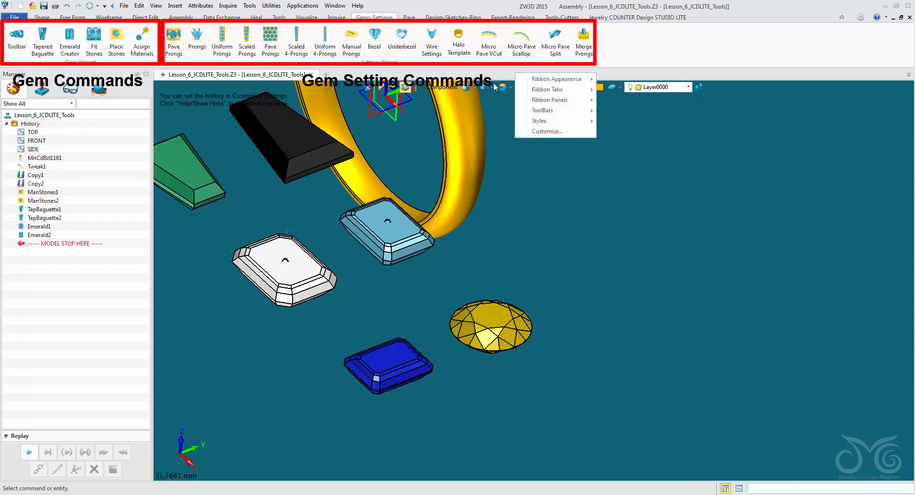
pyautogui.click(652, 73)
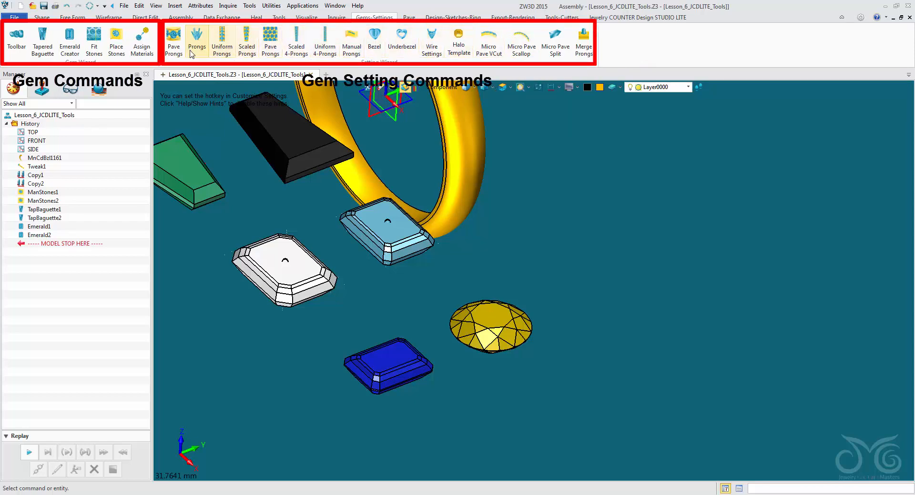
# Start a tapered baguette bezel, position it on the green stone's TOP1.2 datum plane and set its rotation to 90.
pyautogui.click(374, 40)
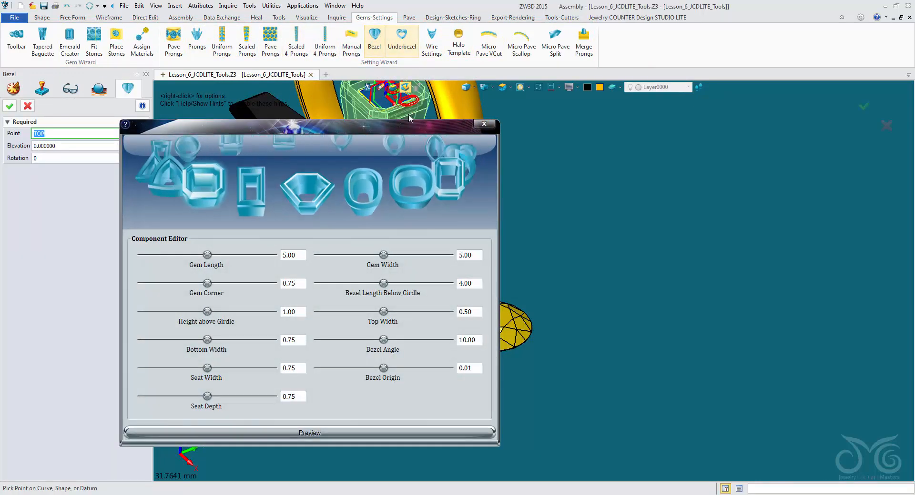
pyautogui.moveTo(407, 132); pyautogui.dragTo(807, 103)
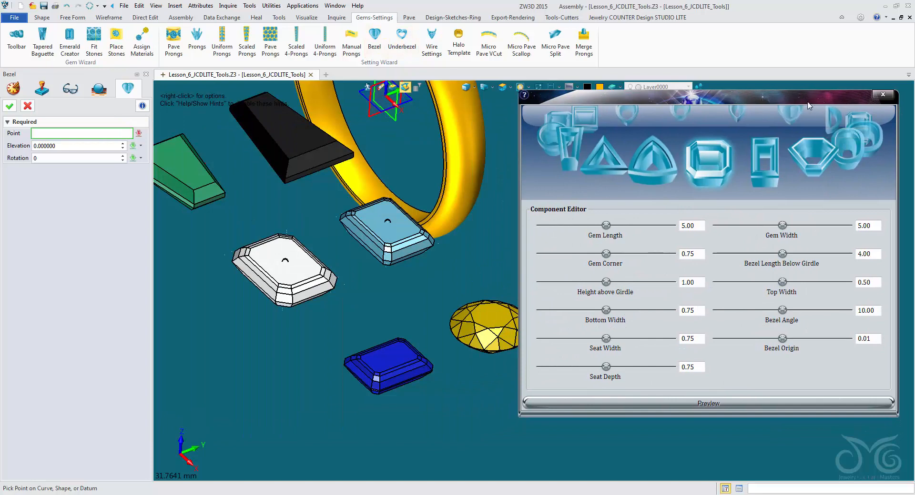
pyautogui.click(681, 176)
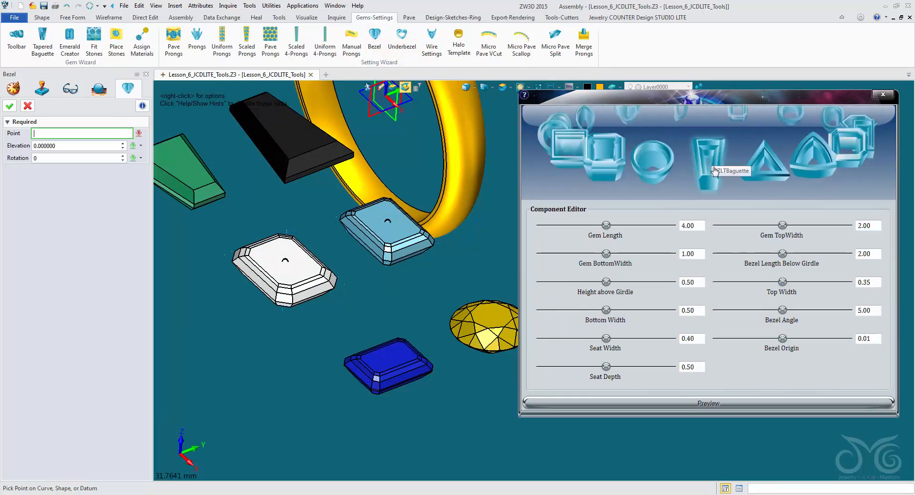
pyautogui.click(466, 87)
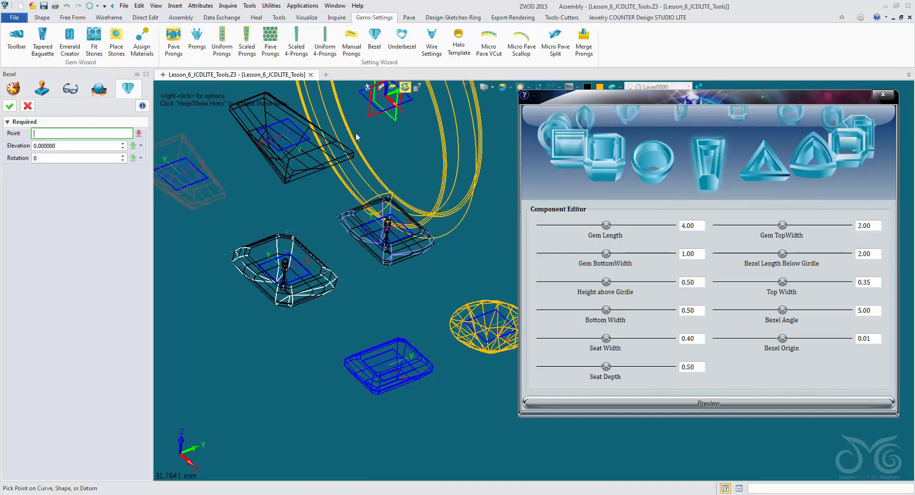
pyautogui.click(206, 178)
pyautogui.moveTo(274, 133); pyautogui.dragTo(439, 180, button='middle')
pyautogui.click(466, 87)
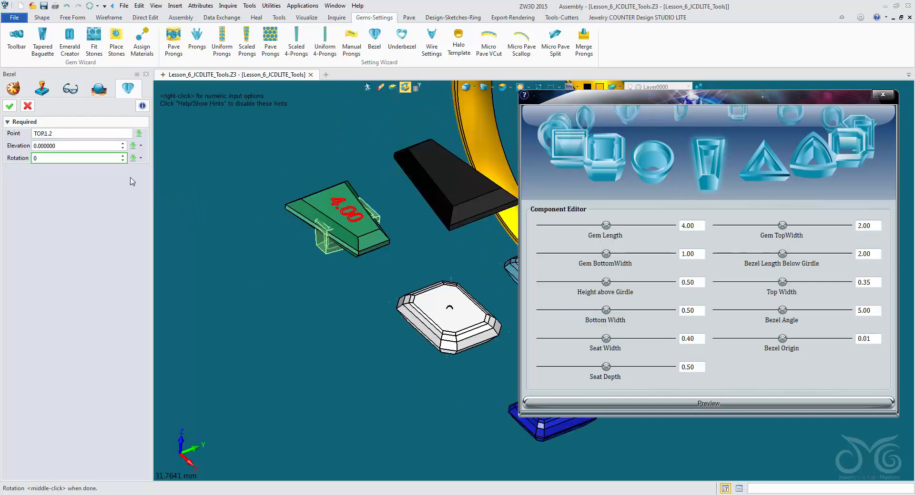
pyautogui.doubleClick(76, 157)
pyautogui.write('90')
pyautogui.press('Return')
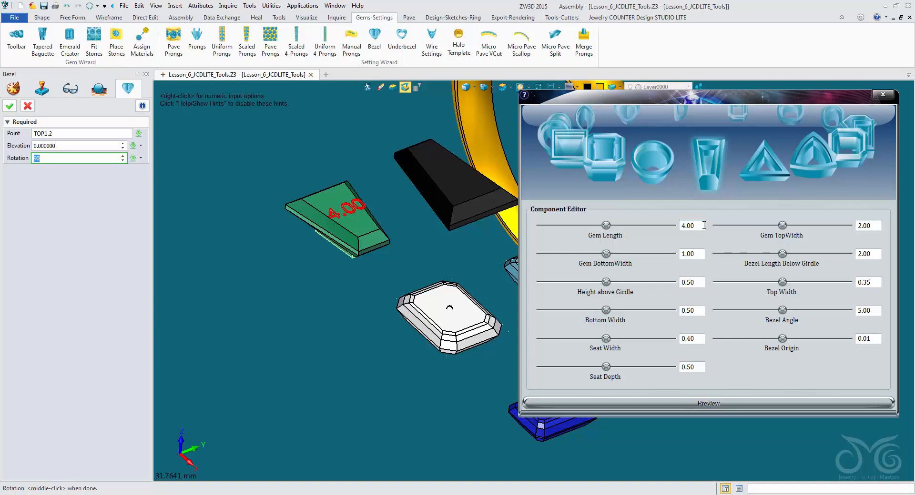
# Set the tapered baguette bezel's gem length to 8, top width to 6 and bottom width to 3, and create the bezel.
pyautogui.moveTo(700, 225); pyautogui.dragTo(673, 228)
pyautogui.write('8')
pyautogui.moveTo(878, 227); pyautogui.dragTo(853, 227)
pyautogui.write('6')
pyautogui.moveTo(700, 254); pyautogui.dragTo(654, 253)
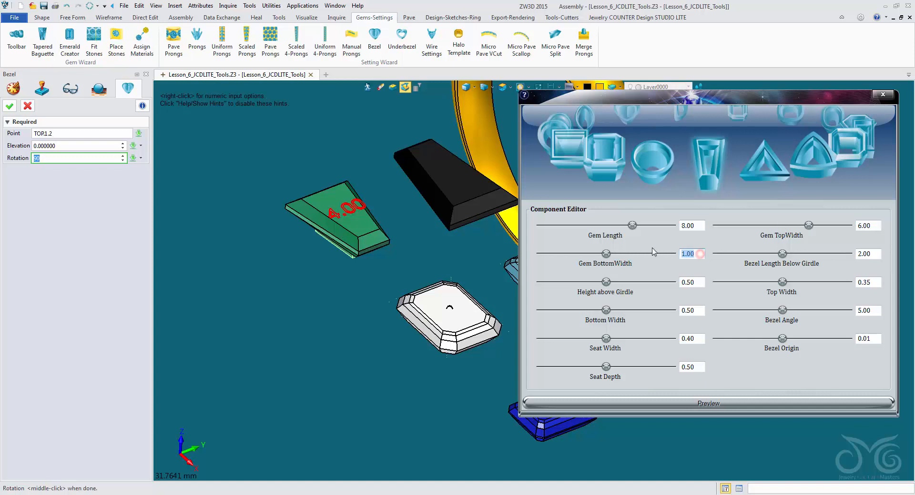
pyautogui.write('3')
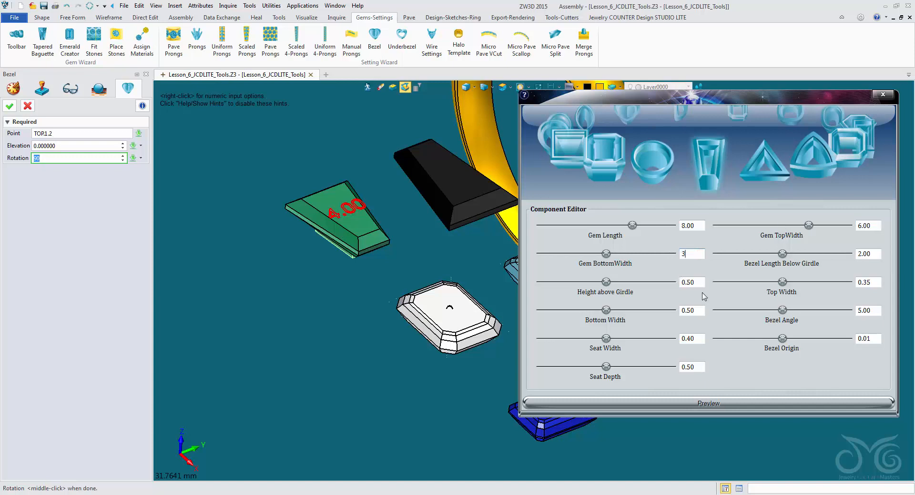
pyautogui.click(739, 401)
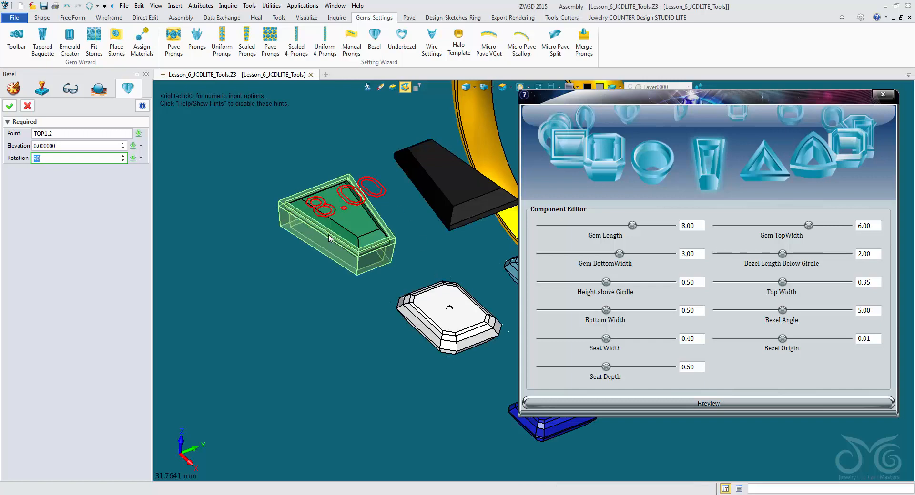
pyautogui.moveTo(302, 286); pyautogui.dragTo(306, 269, button='right')
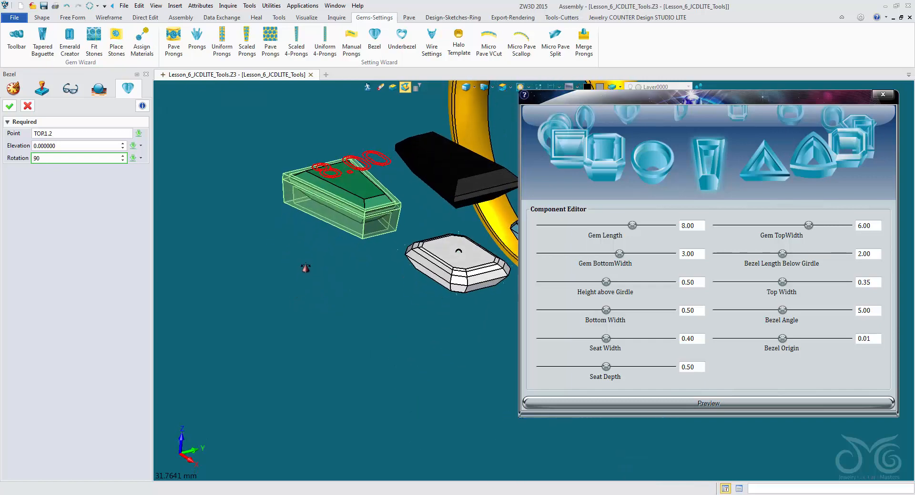
pyautogui.click(10, 106)
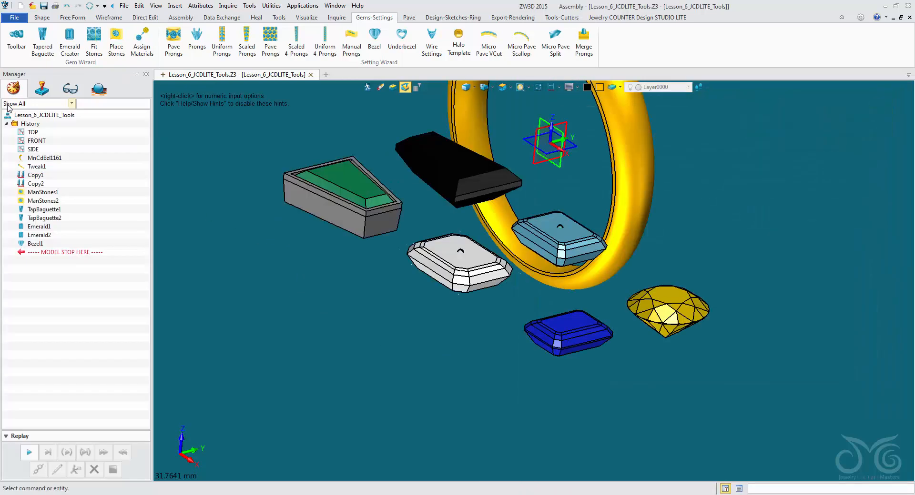
# Start another bezel in the emerald-cut style with 8 by 6 gem defaults and position it on the white stone's TOP1.2.2.1 datum plane.
pyautogui.moveTo(346, 274)
pyautogui.mouseDown(button='right')
pyautogui.moveTo(331, 316)
pyautogui.moveTo(339, 279)
pyautogui.mouseUp(button='right')
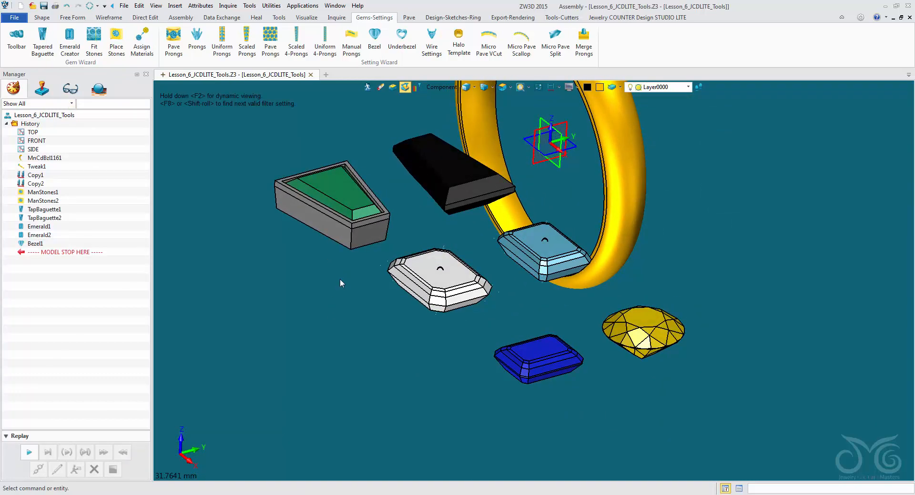
pyautogui.click(375, 45)
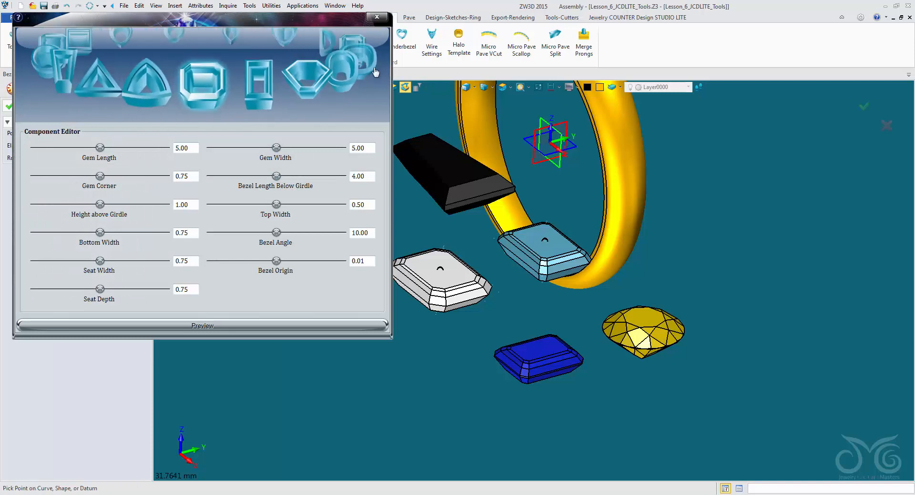
pyautogui.click(305, 91)
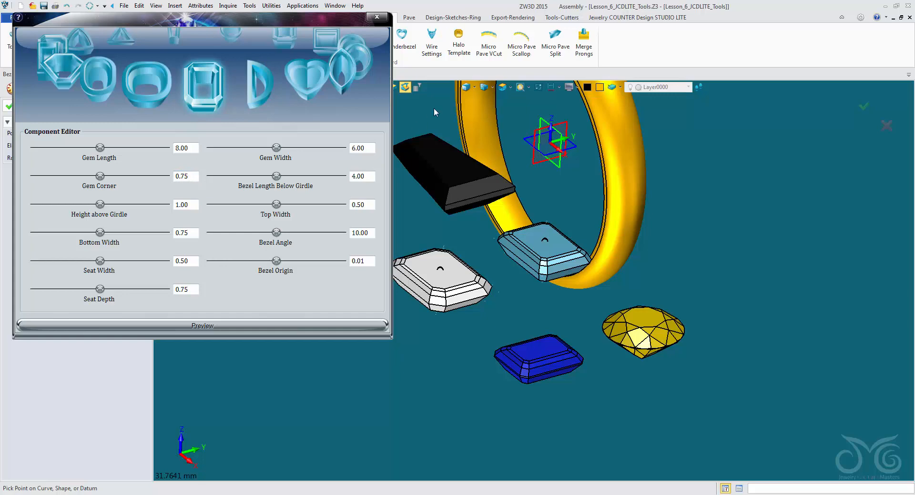
pyautogui.click(468, 88)
pyautogui.click(450, 264)
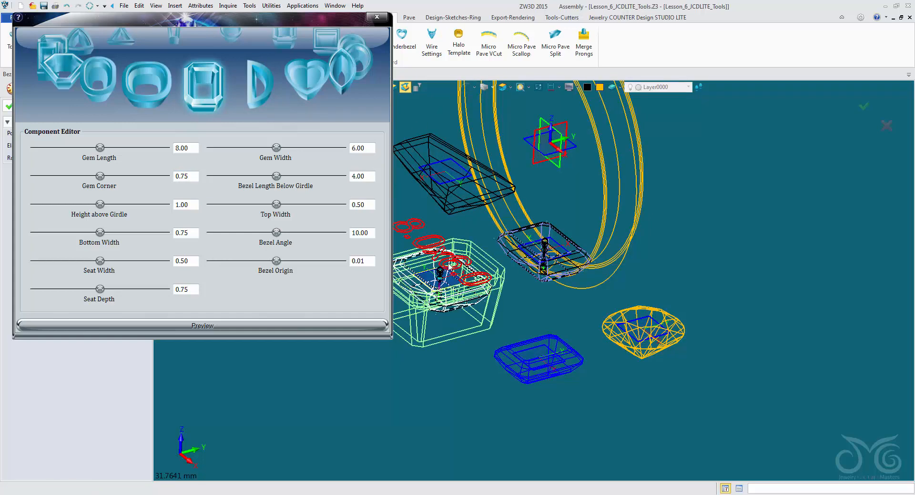
pyautogui.scroll(3, 461, 288)
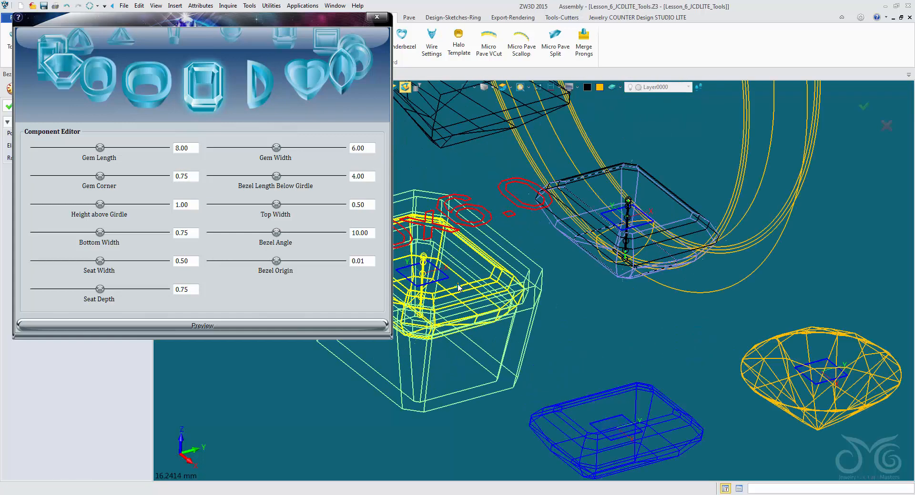
pyautogui.click(468, 87)
pyautogui.moveTo(614, 296); pyautogui.dragTo(717, 310, button='middle')
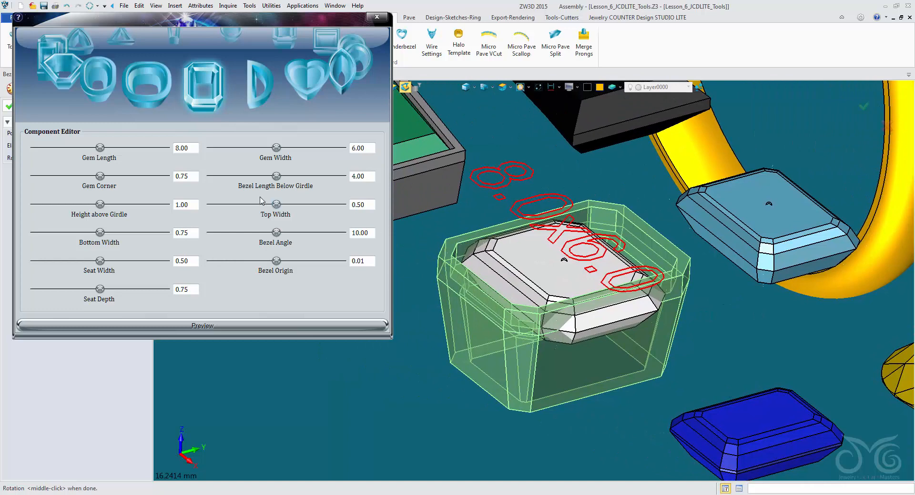
# Set the white stone's bezel rotation to 90.
pyautogui.moveTo(241, 18); pyautogui.dragTo(308, 89)
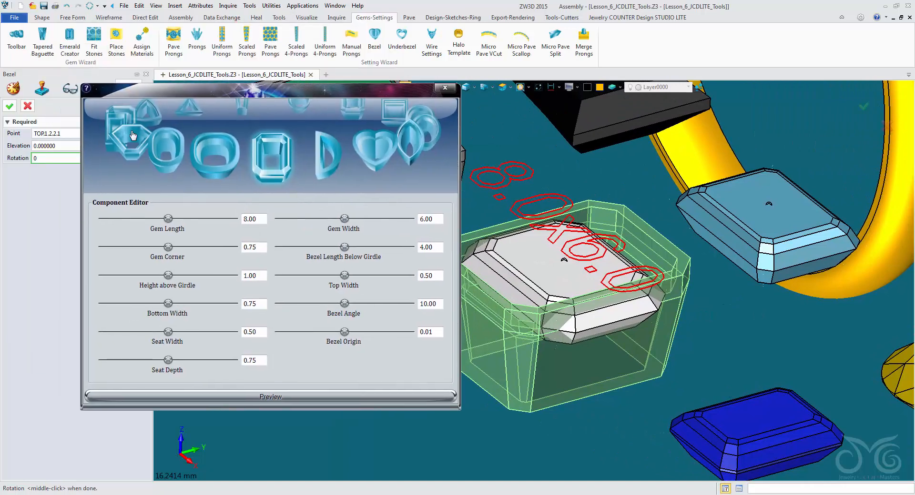
pyautogui.doubleClick(52, 154)
pyautogui.write('90')
pyautogui.click(261, 218)
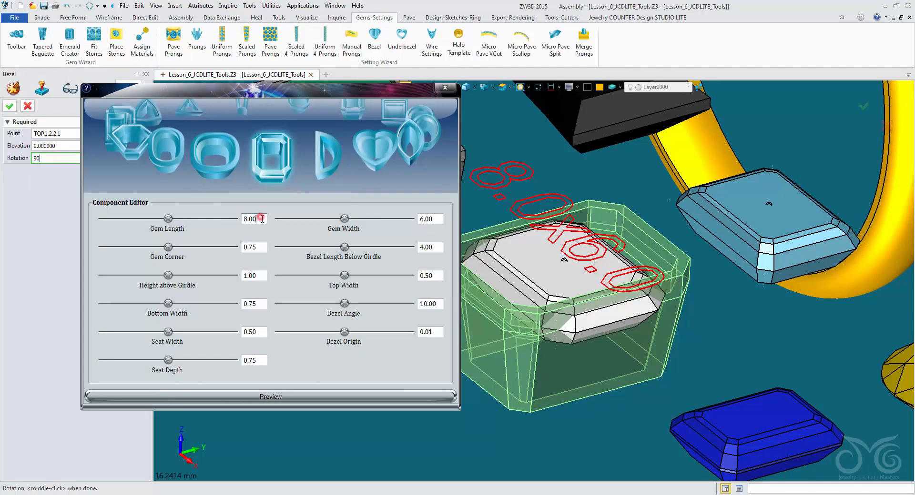
pyautogui.doubleClick(58, 159)
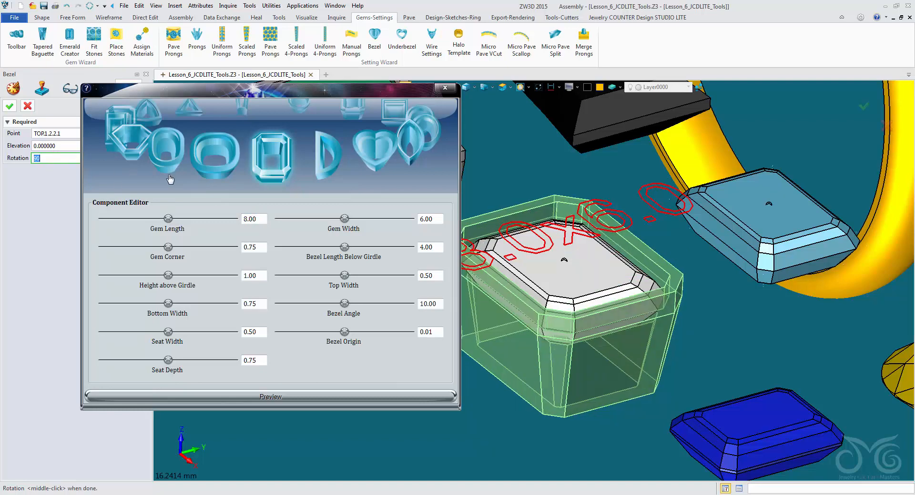
# Set the emerald-cut bezel's gem corner to 1, preview the fit around the white stone and create the bezel.
pyautogui.moveTo(491, 167); pyautogui.dragTo(564, 310, button='right')
pyautogui.moveTo(561, 276); pyautogui.dragTo(569, 144, button='middle')
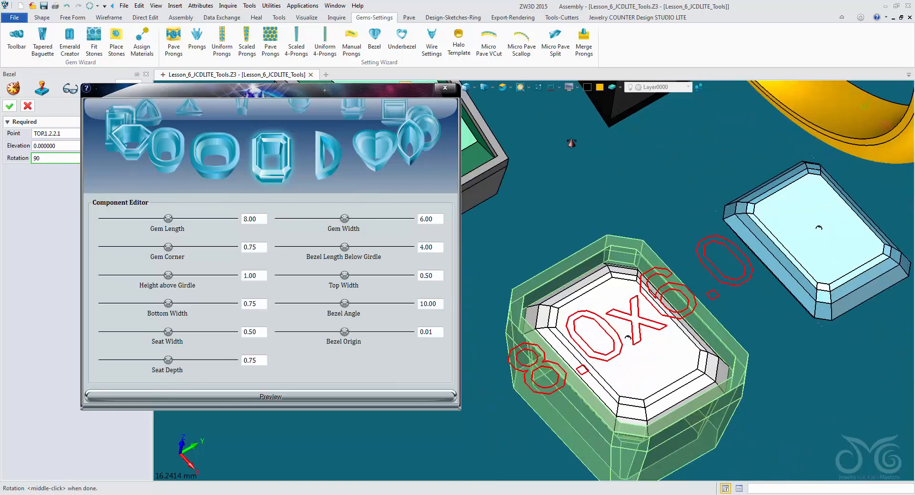
pyautogui.moveTo(569, 144); pyautogui.dragTo(729, 468, button='right')
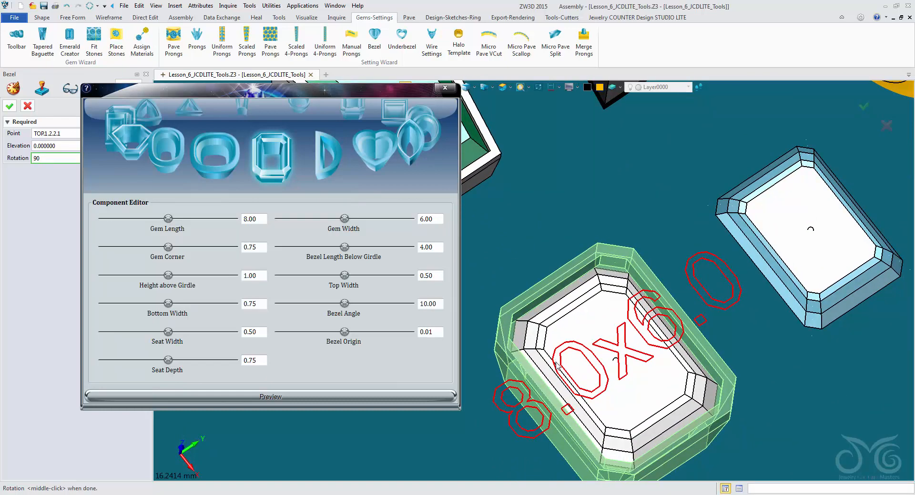
pyautogui.doubleClick(261, 246)
pyautogui.write('1')
pyautogui.click(281, 397)
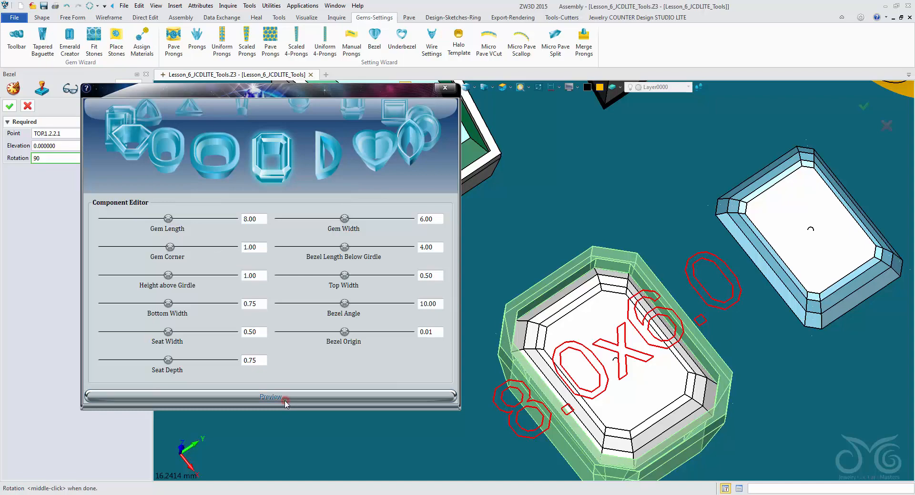
pyautogui.moveTo(616, 290); pyautogui.dragTo(641, 329, button='right')
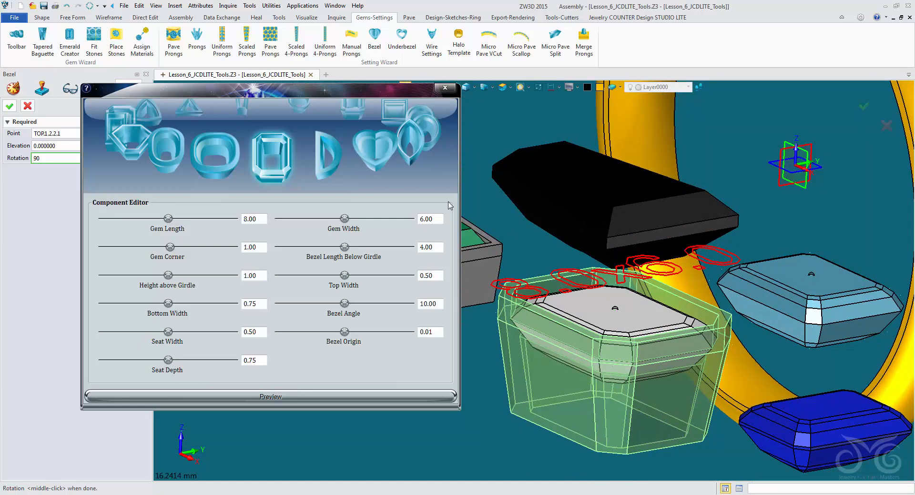
pyautogui.click(9, 106)
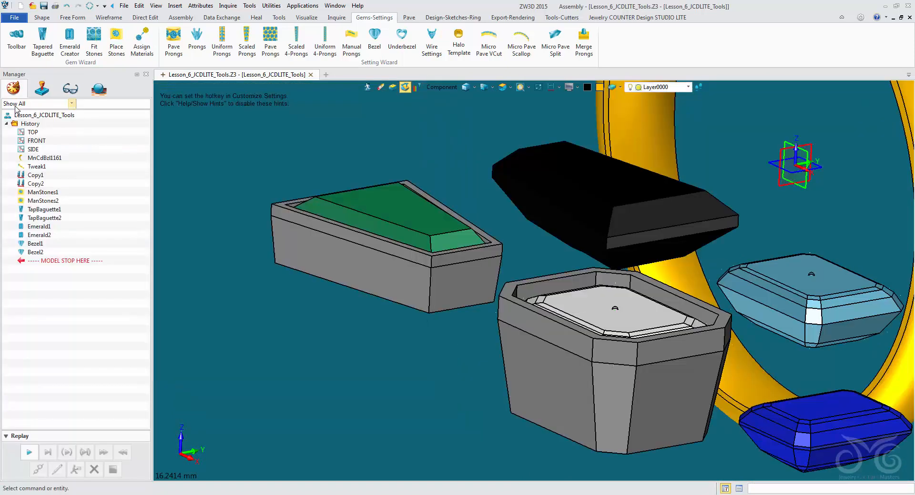
# Start a tapered baguette underbezel, position it on the black stone's TOP1.1 datum plane and set its rotation to 270.
pyautogui.scroll(-3, 204, 246)
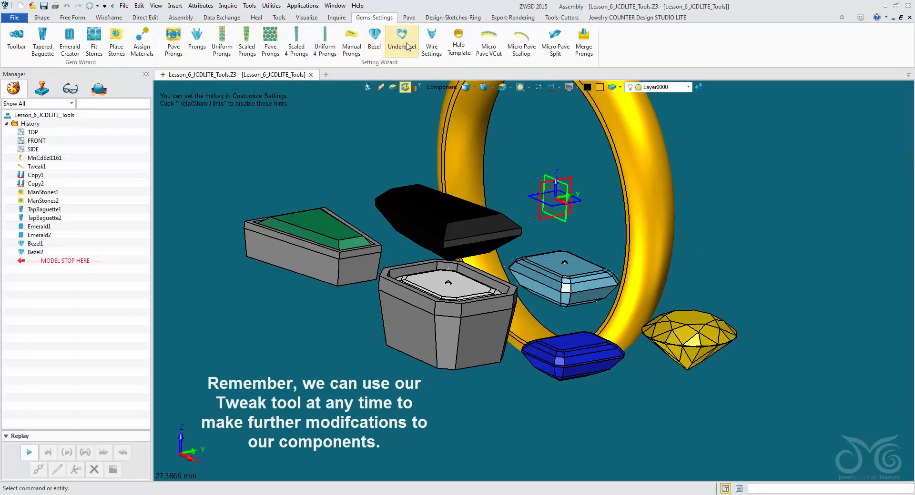
pyautogui.click(465, 44)
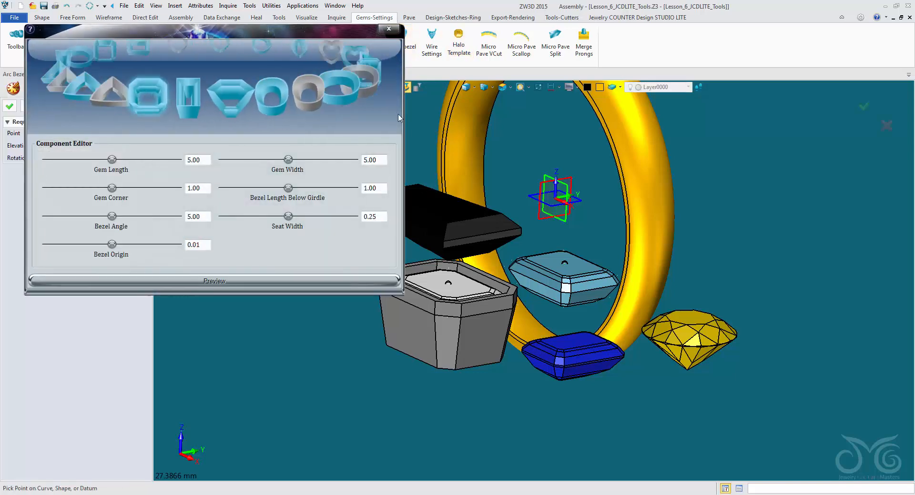
pyautogui.moveTo(780, 247); pyautogui.dragTo(780, 199, button='middle')
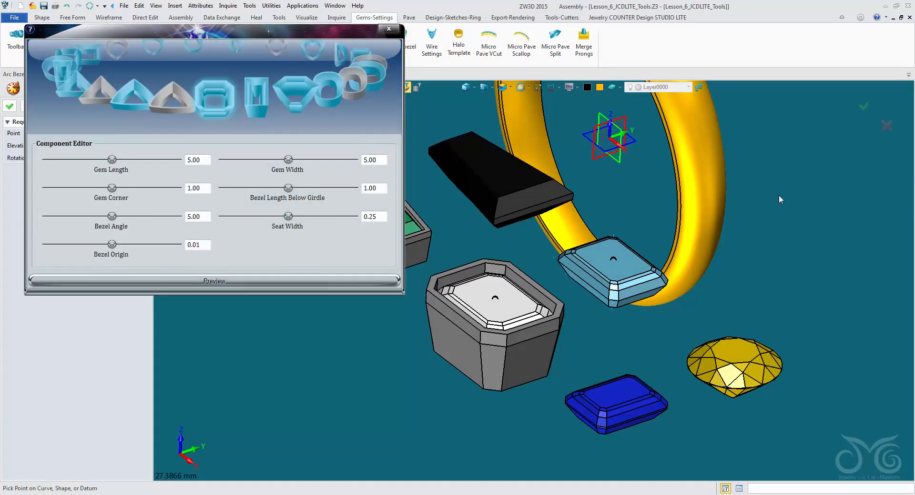
pyautogui.click(64, 72)
pyautogui.click(179, 107)
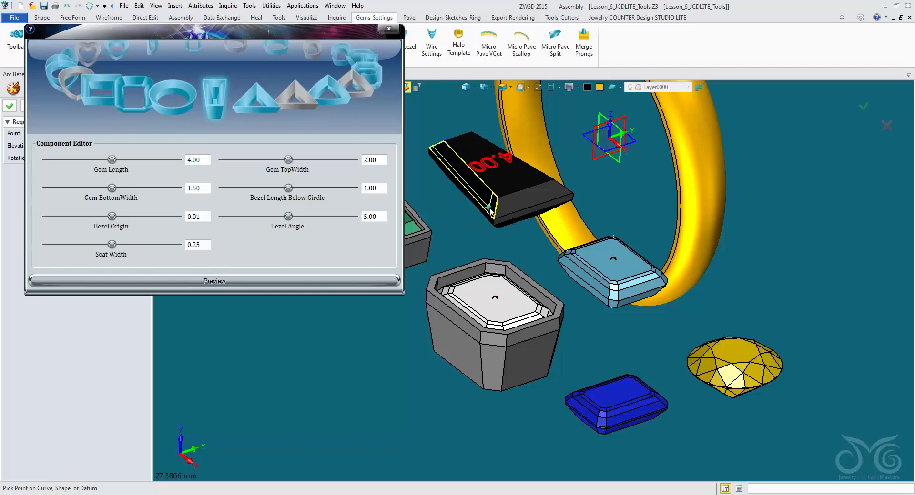
pyautogui.click(465, 89)
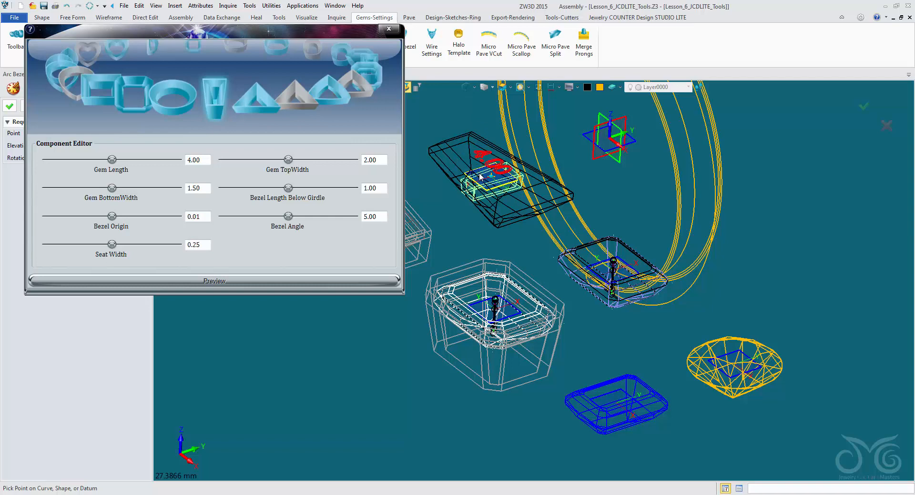
pyautogui.click(480, 177)
pyautogui.moveTo(332, 33); pyautogui.dragTo(352, 222)
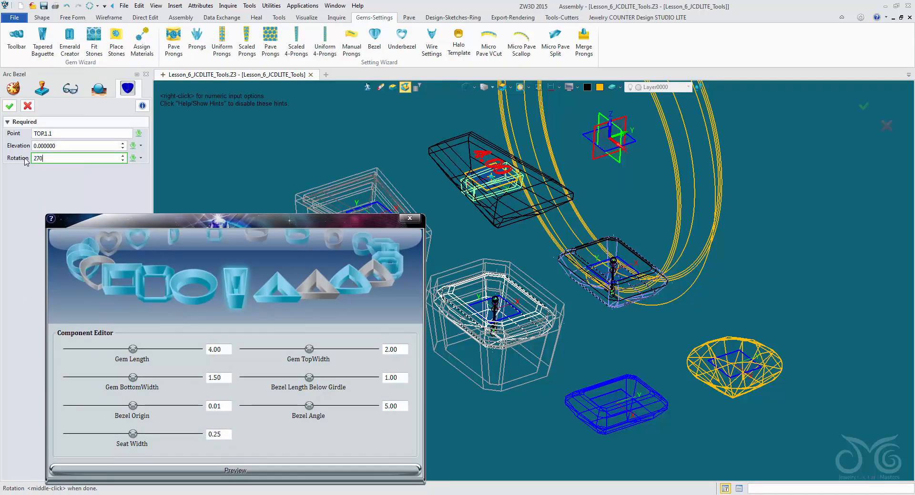
pyautogui.press('Return')
# Set the underbezel's gem length to 10, top width to 6.66 and bottom width to 3.33, and preview it.
pyautogui.moveTo(206, 313); pyautogui.dragTo(177, 313)
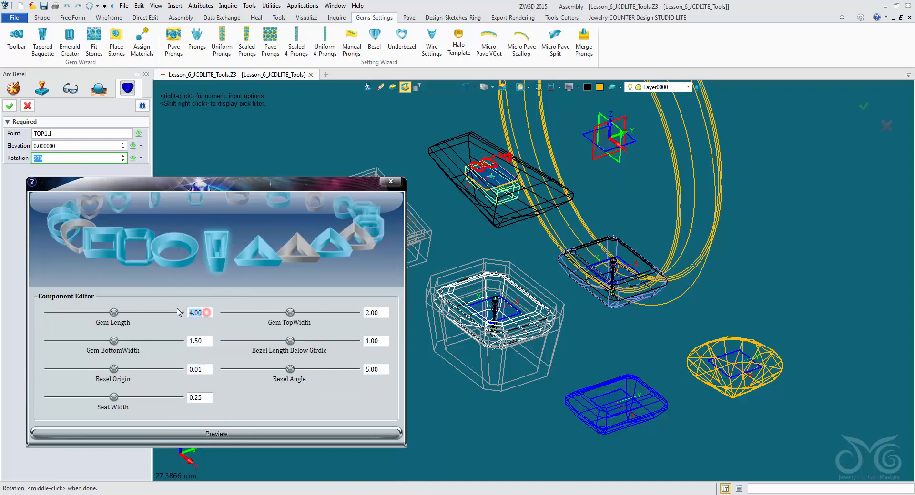
pyautogui.write('10')
pyautogui.moveTo(385, 315); pyautogui.dragTo(355, 317)
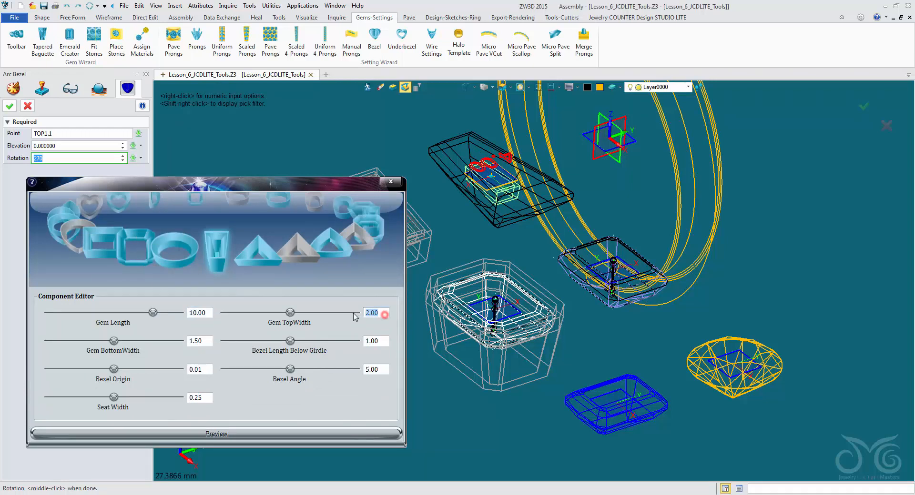
pyautogui.moveTo(196, 342); pyautogui.dragTo(176, 343)
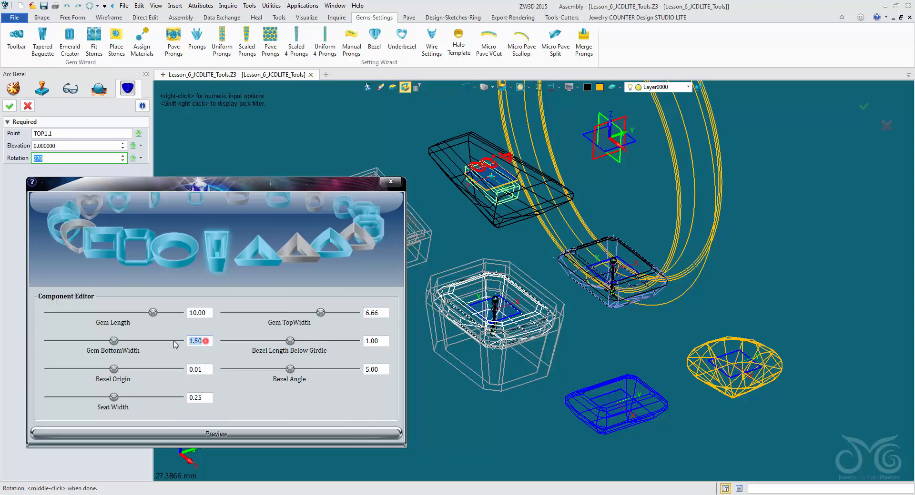
pyautogui.write('3.33')
pyautogui.click(268, 431)
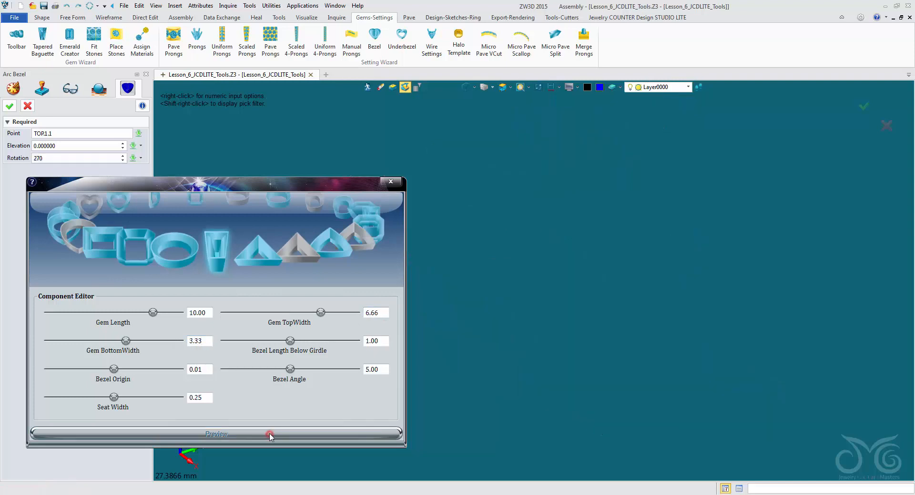
# Increase the black stone's underbezel gem length to 10.1 and preview the fit.
pyautogui.click(466, 88)
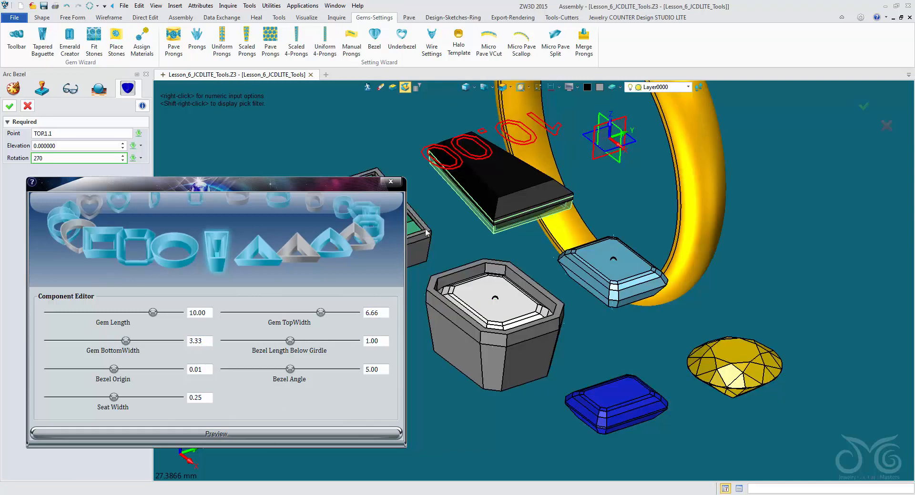
pyautogui.moveTo(431, 228)
pyautogui.mouseDown(button='middle')
pyautogui.moveTo(482, 237)
pyautogui.moveTo(450, 221)
pyautogui.mouseUp(button='middle')
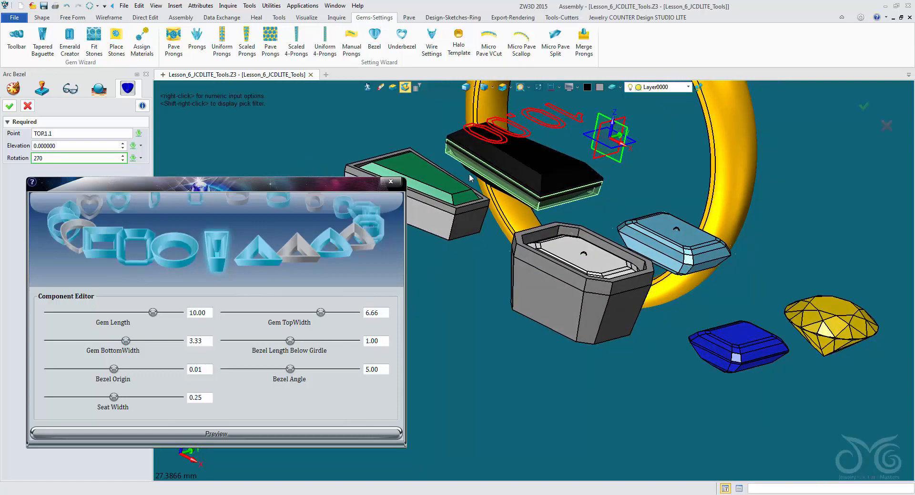
pyautogui.scroll(3, 496, 185)
pyautogui.scroll(-2, 494, 184)
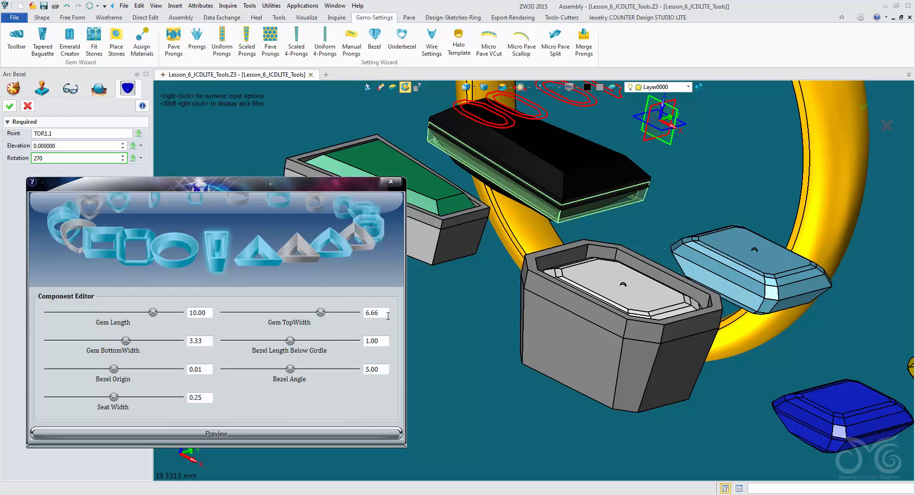
pyautogui.moveTo(206, 313); pyautogui.dragTo(160, 315)
pyautogui.write('1')
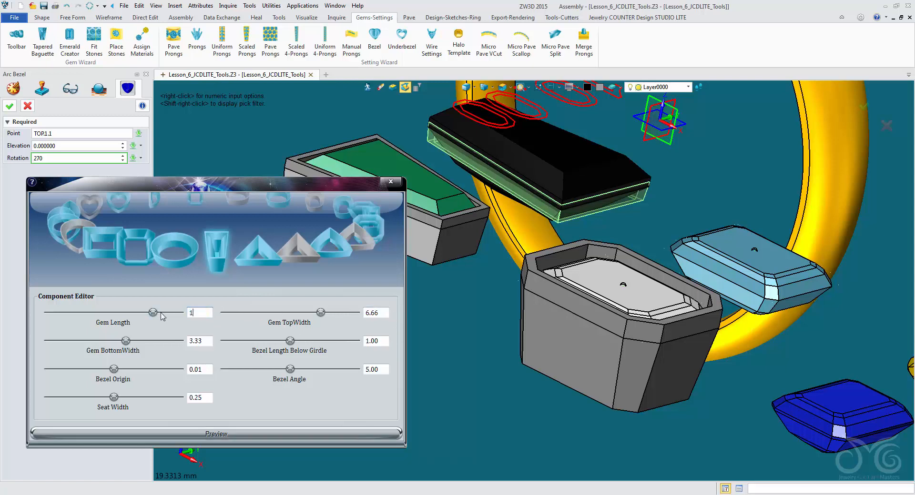
pyautogui.write('0.1')
pyautogui.click(246, 434)
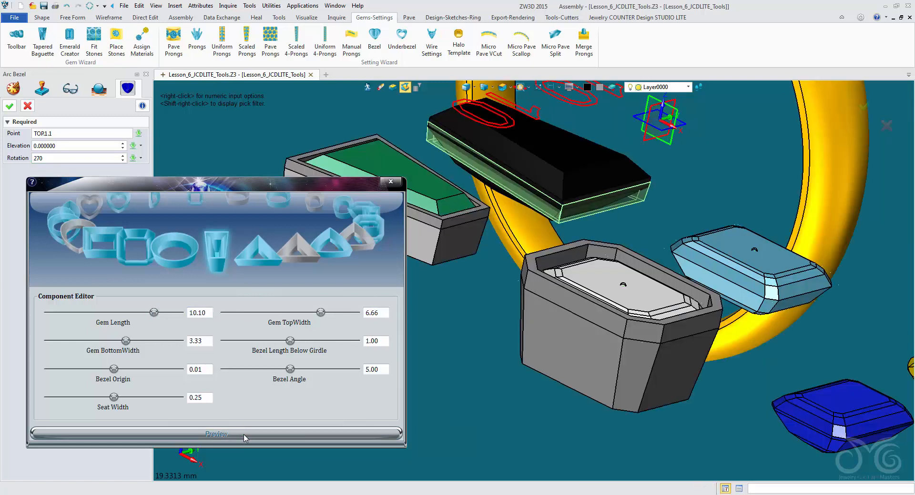
# Set the underbezel's gem top width to 6.75 and bottom width to 3.5, then create it under the black stone.
pyautogui.moveTo(383, 312); pyautogui.dragTo(337, 314)
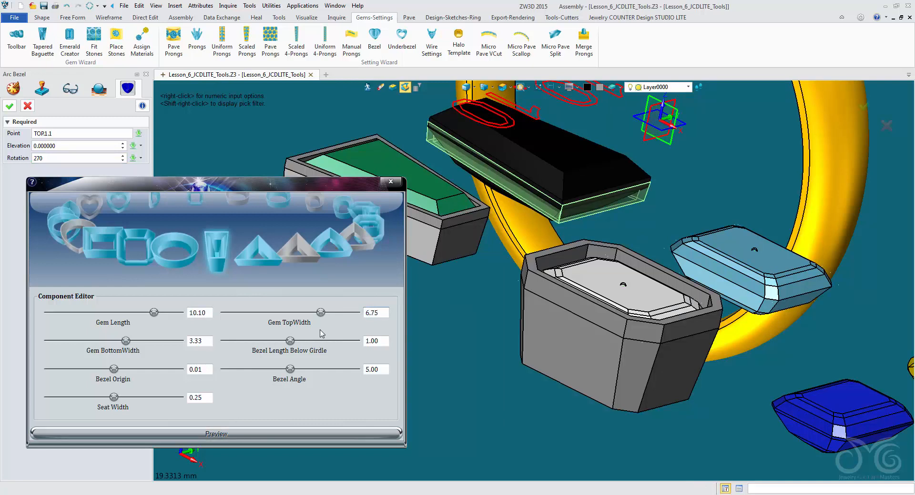
pyautogui.moveTo(202, 339); pyautogui.dragTo(155, 339)
pyautogui.write('3')
pyautogui.click(276, 435)
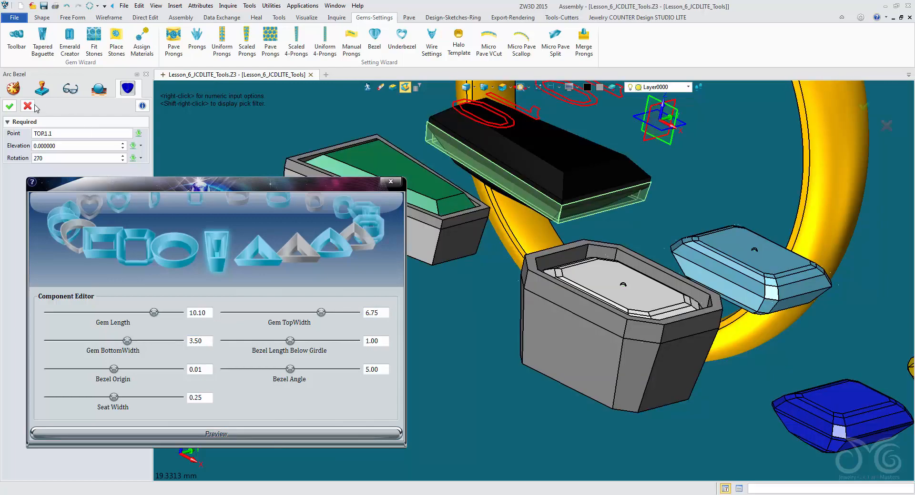
pyautogui.click(10, 105)
pyautogui.moveTo(357, 352); pyautogui.dragTo(337, 351, button='right')
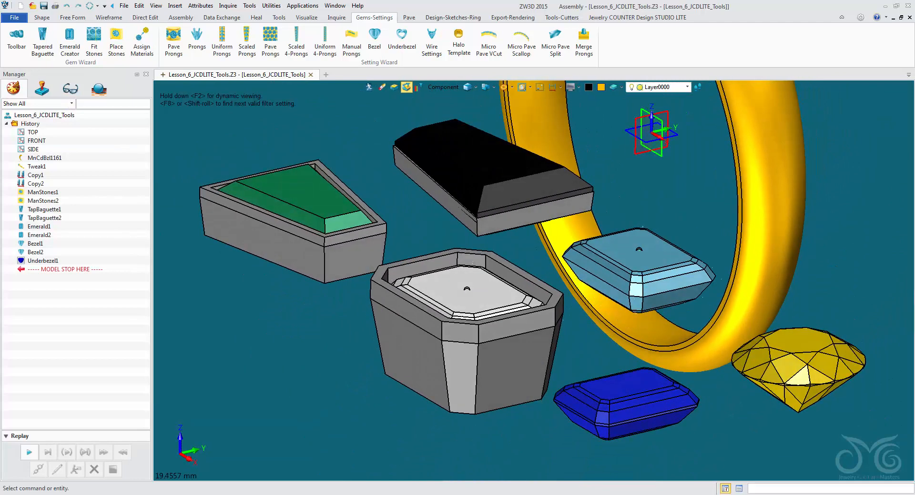
# Start an emerald underbezel (Under BZL Emerald) and position it on the blue stone's TOP1.2.2.2 datum plane.
pyautogui.click(406, 52)
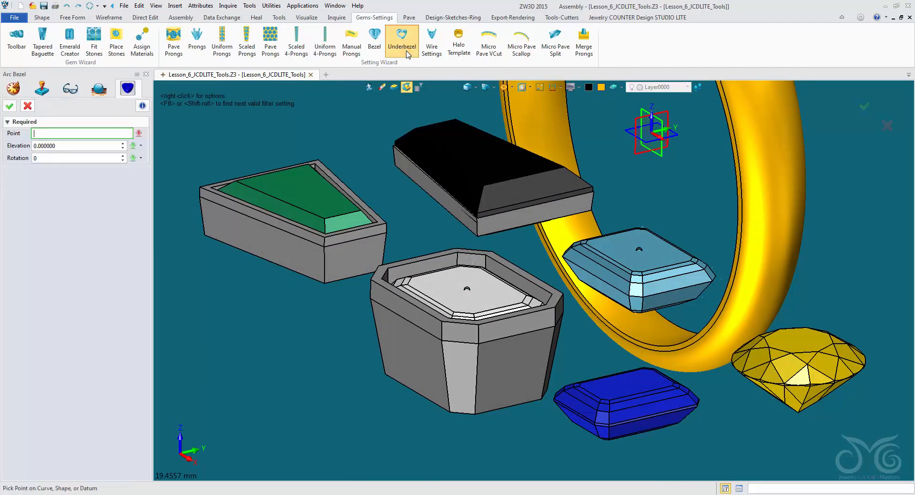
pyautogui.click(439, 180)
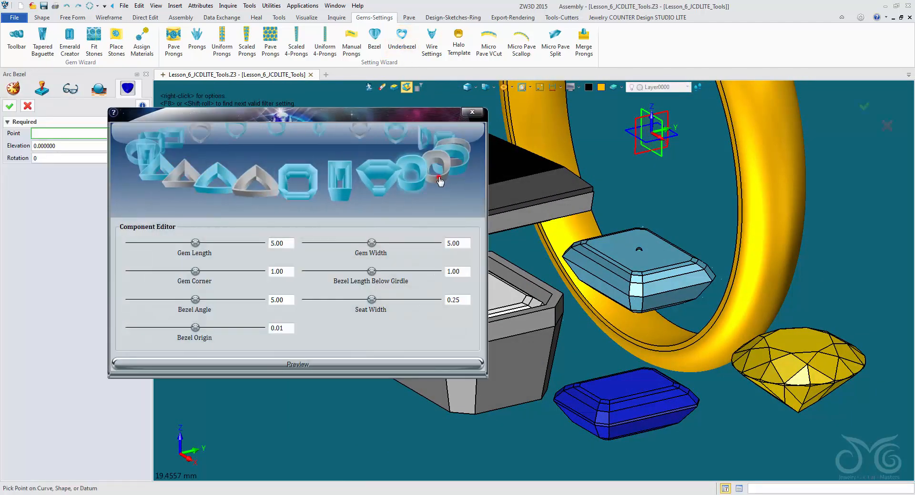
pyautogui.click(413, 185)
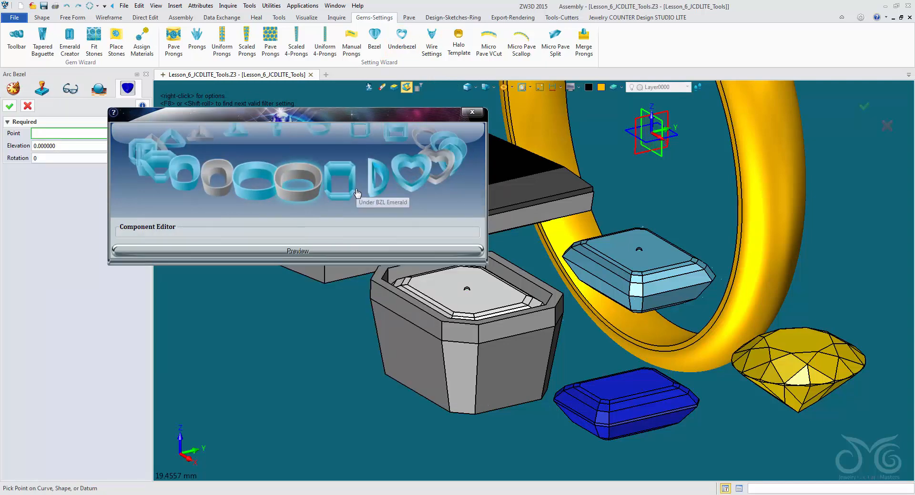
pyautogui.click(347, 194)
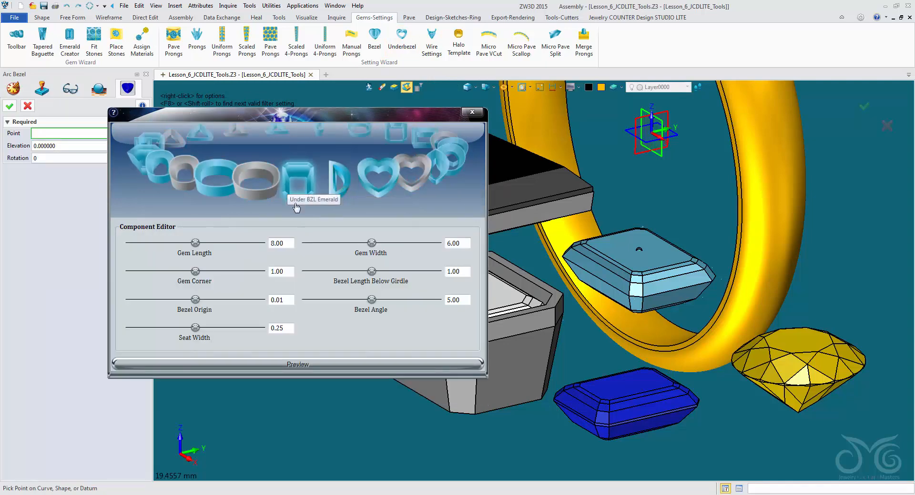
pyautogui.click(639, 249)
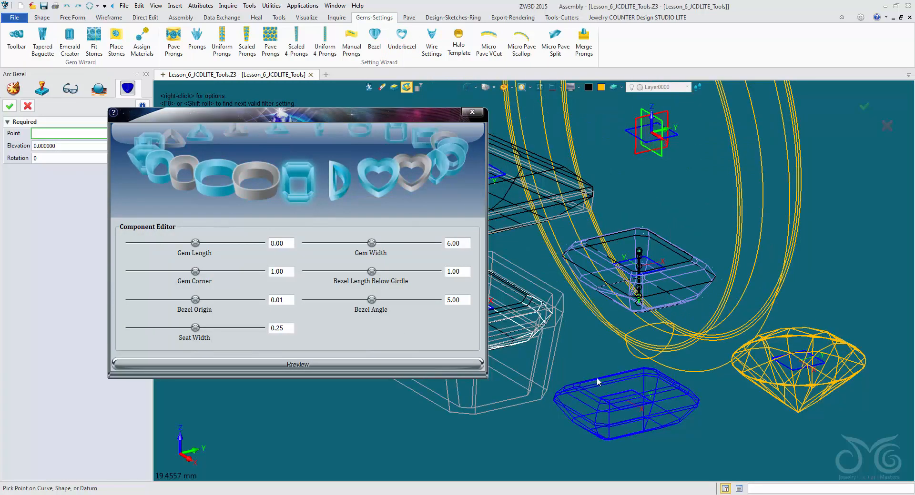
pyautogui.click(619, 398)
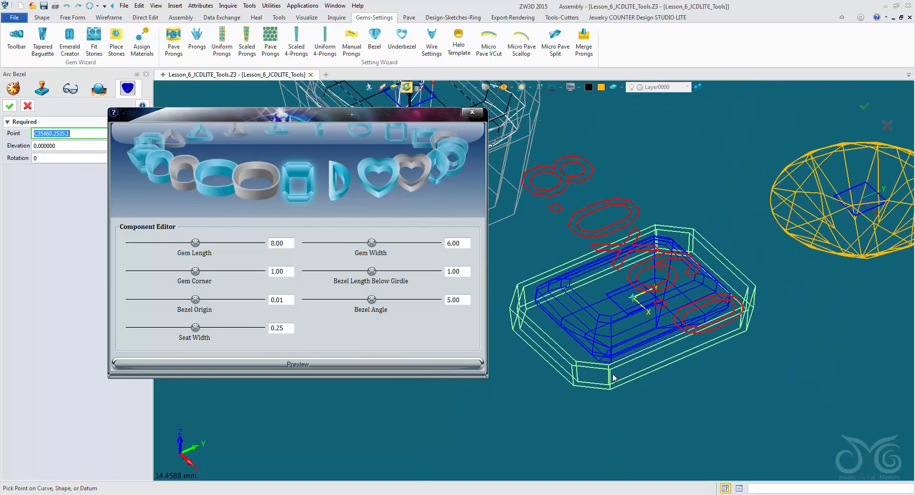
pyautogui.click(596, 342)
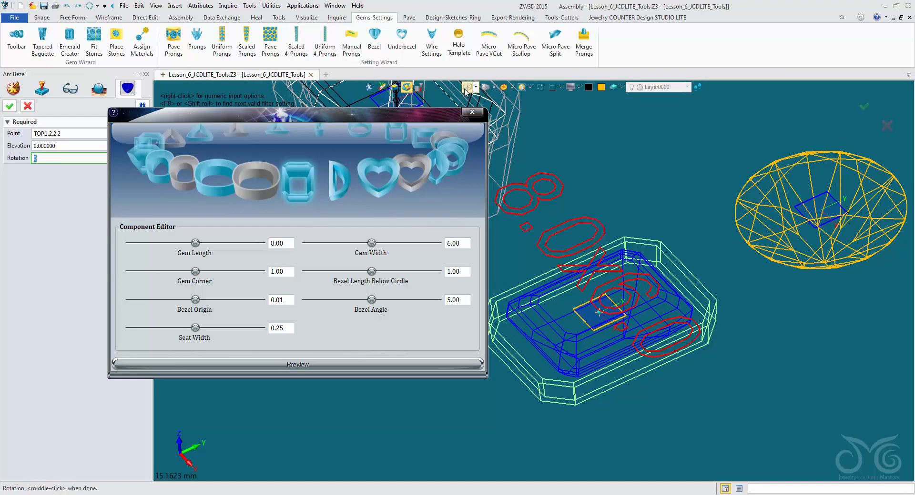
# Shade the model, set the emerald underbezel's gem length to 6 and gem width to 5, and preview it.
pyautogui.click(466, 88)
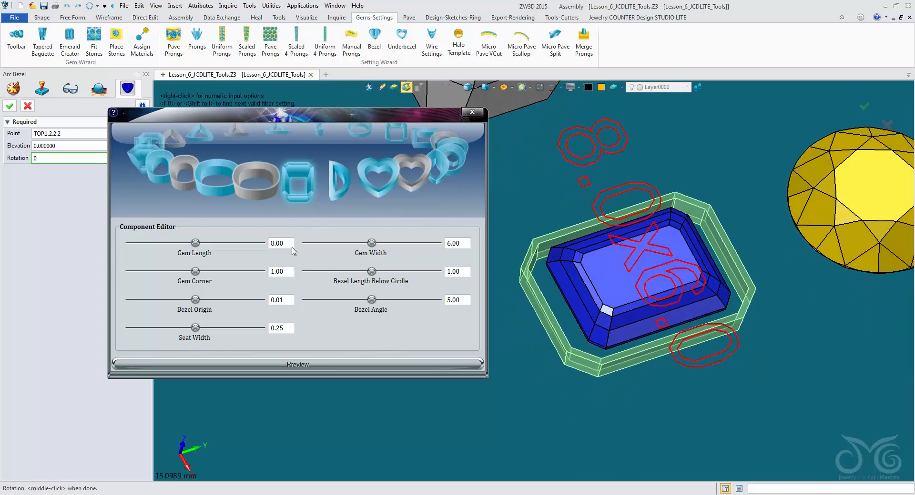
pyautogui.moveTo(291, 247); pyautogui.dragTo(249, 241)
pyautogui.write('6')
pyautogui.click(360, 366)
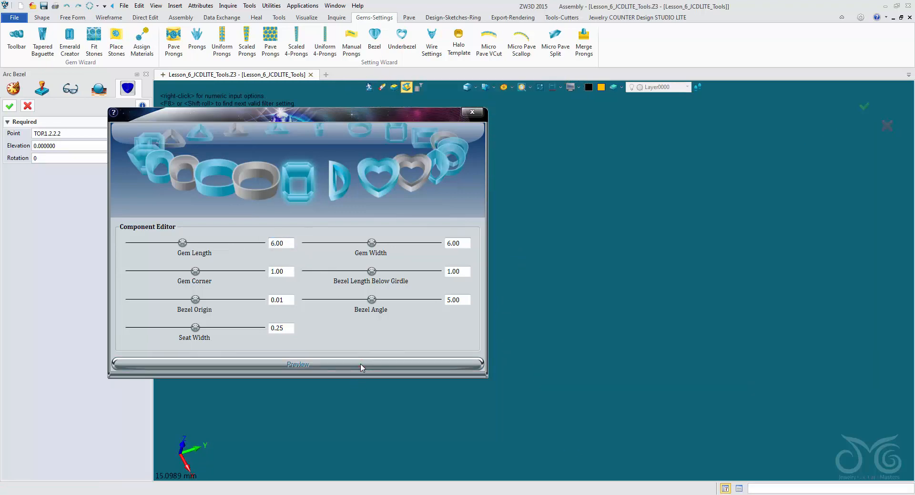
pyautogui.moveTo(466, 242); pyautogui.dragTo(421, 249)
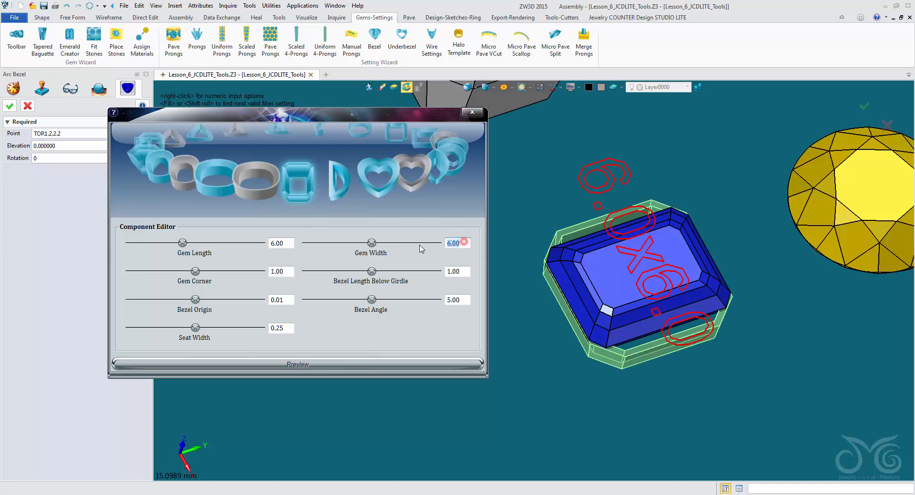
pyautogui.write('5')
pyautogui.click(447, 364)
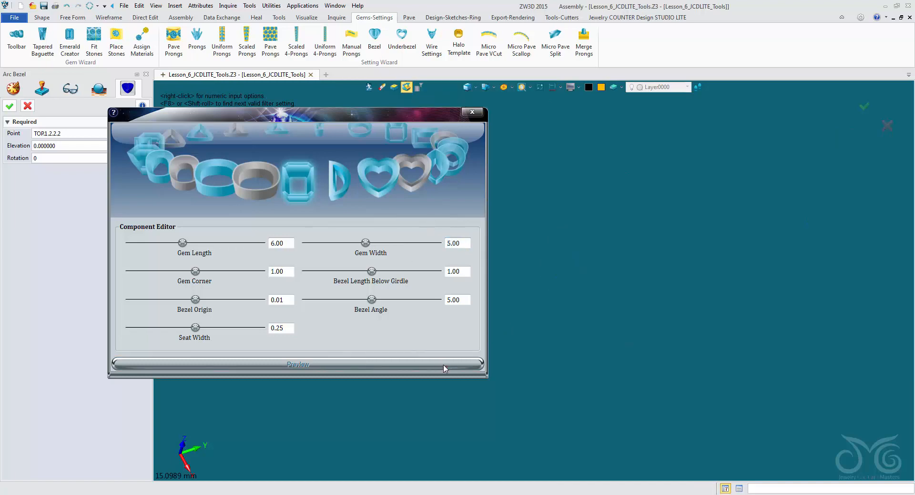
# Set the emerald underbezel's gem corner to 0.5 and preview it against the blue stone's outline.
pyautogui.moveTo(511, 346); pyautogui.dragTo(510, 349, button='right')
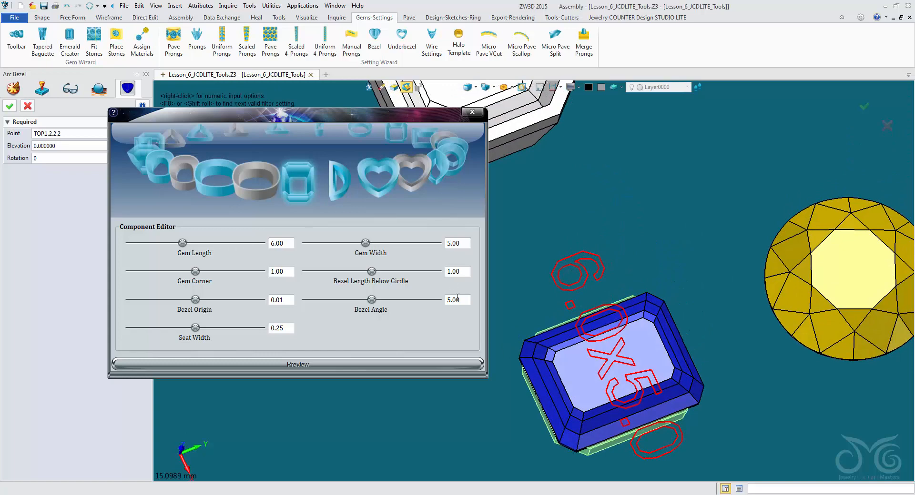
pyautogui.scroll(-1, 537, 306)
pyautogui.moveTo(538, 306); pyautogui.dragTo(548, 252, button='right')
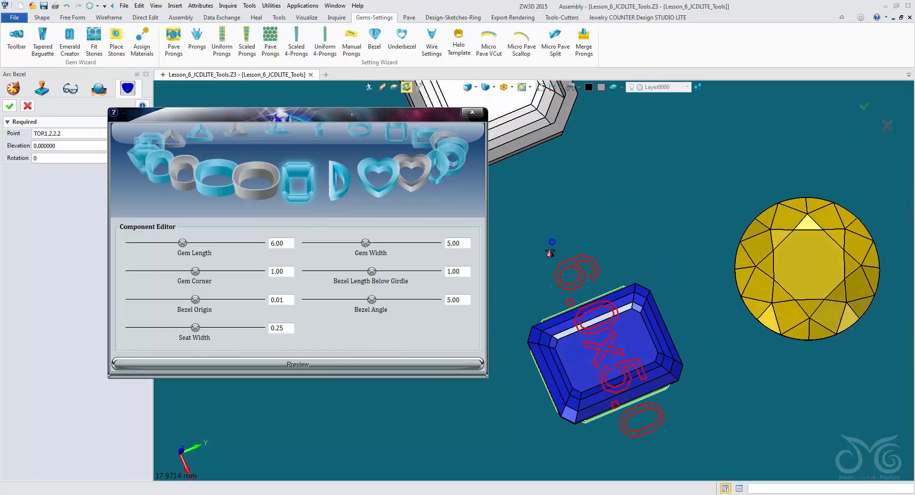
pyautogui.scroll(2, 564, 360)
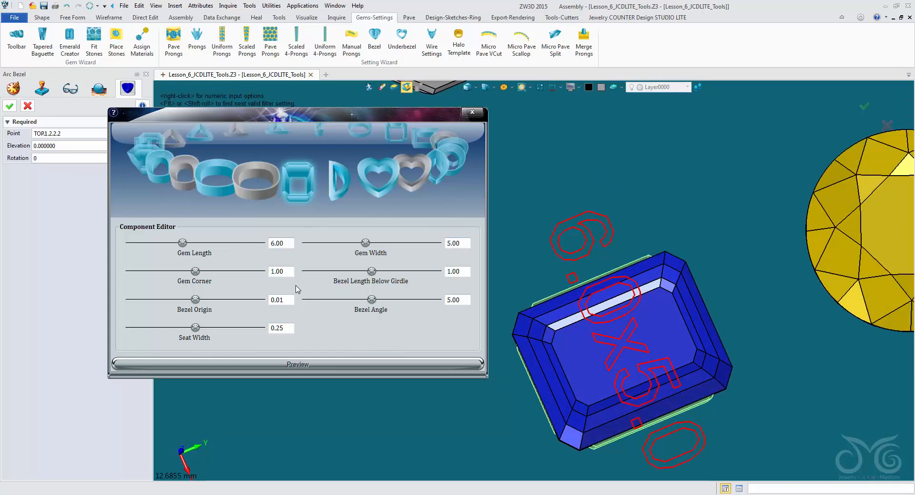
pyautogui.doubleClick(286, 272)
pyautogui.write('0.5')
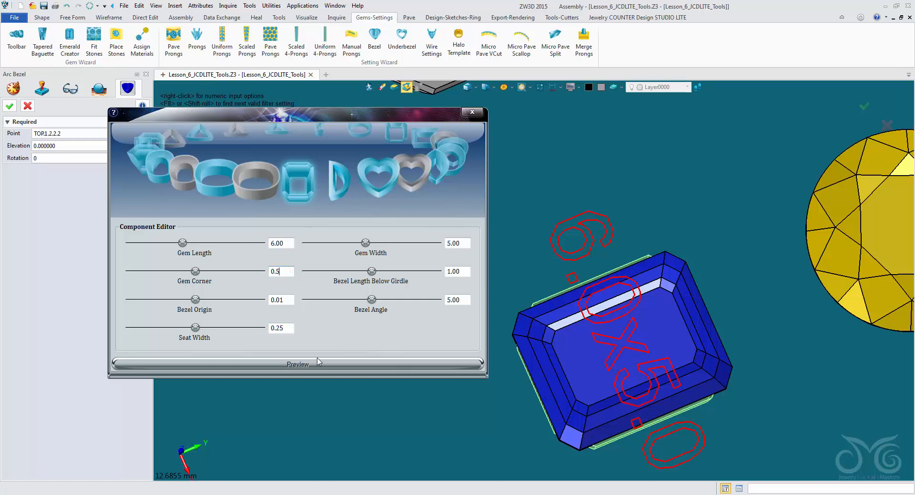
pyautogui.click(318, 363)
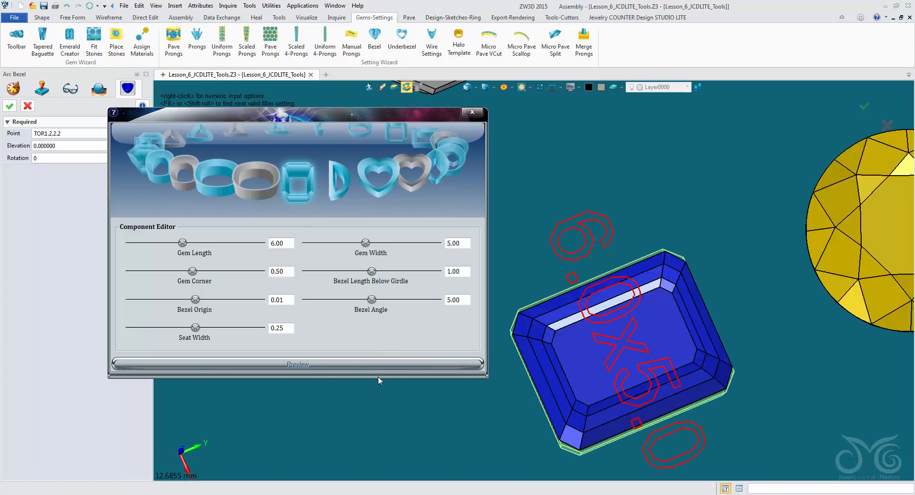
# Set the emerald underbezel's gem width to 4.8 and bezel origin to -0.10, previewing each change.
pyautogui.moveTo(528, 261); pyautogui.dragTo(527, 268, button='right')
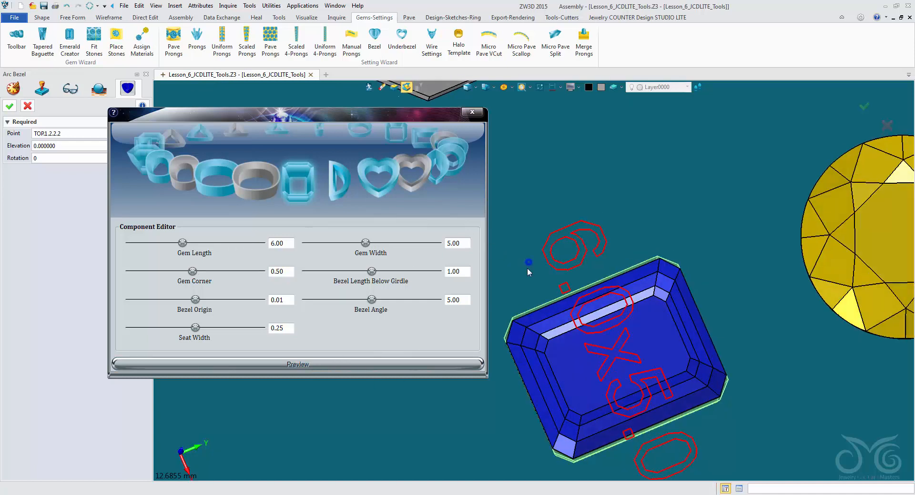
pyautogui.doubleClick(463, 244)
pyautogui.write('4.8')
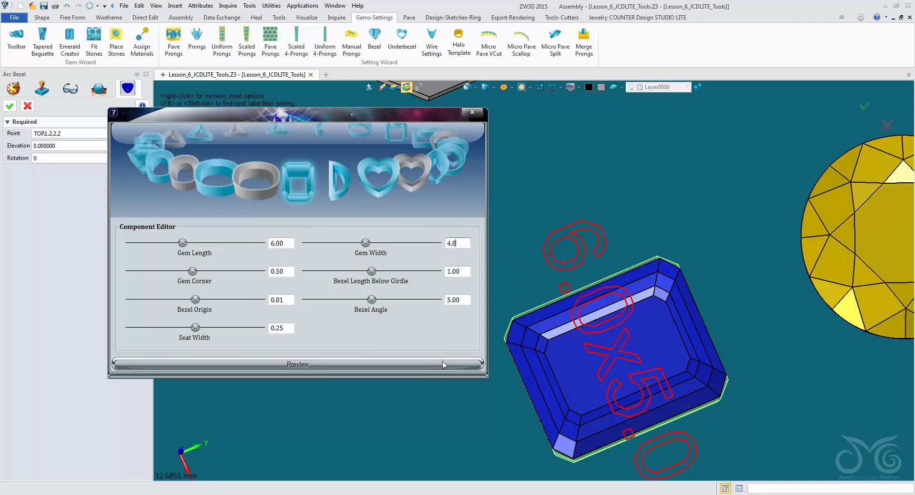
pyautogui.click(443, 365)
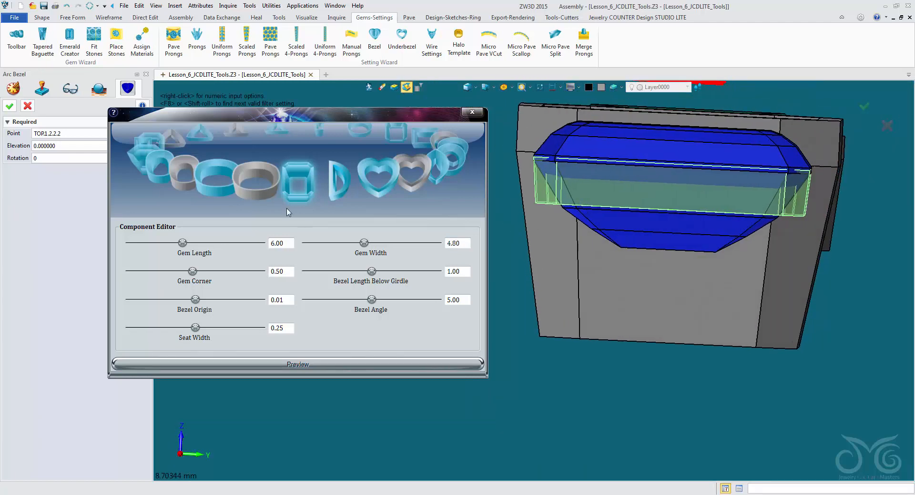
pyautogui.doubleClick(290, 300)
pyautogui.write('-0.10')
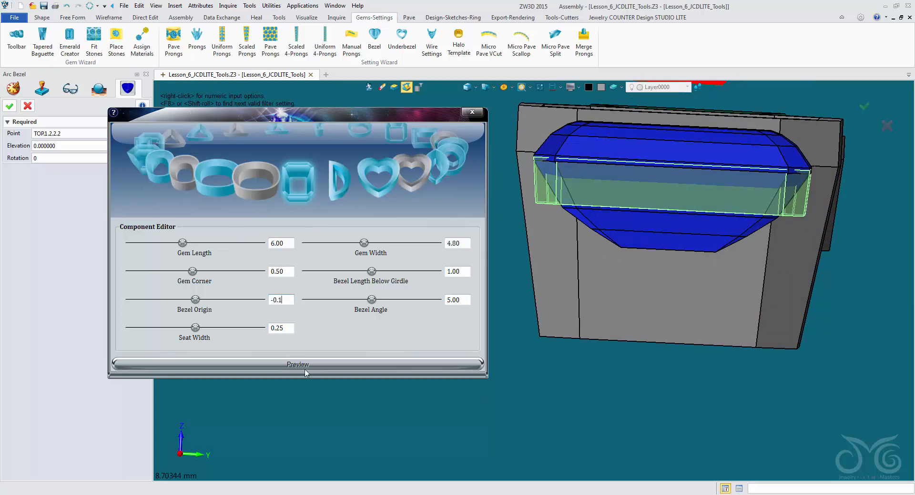
pyautogui.click(309, 366)
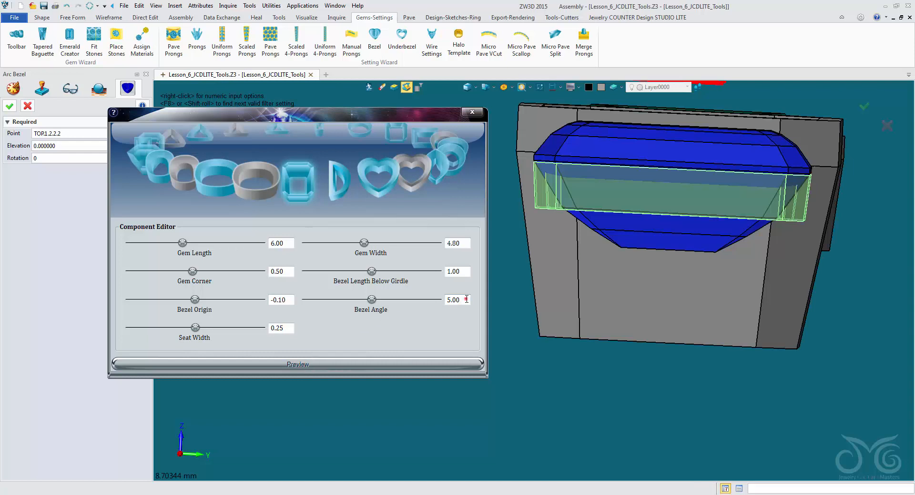
# Set the emerald underbezel's bezel angle to 25 and create it under the blue stone.
pyautogui.moveTo(467, 299); pyautogui.dragTo(422, 301)
pyautogui.write('25')
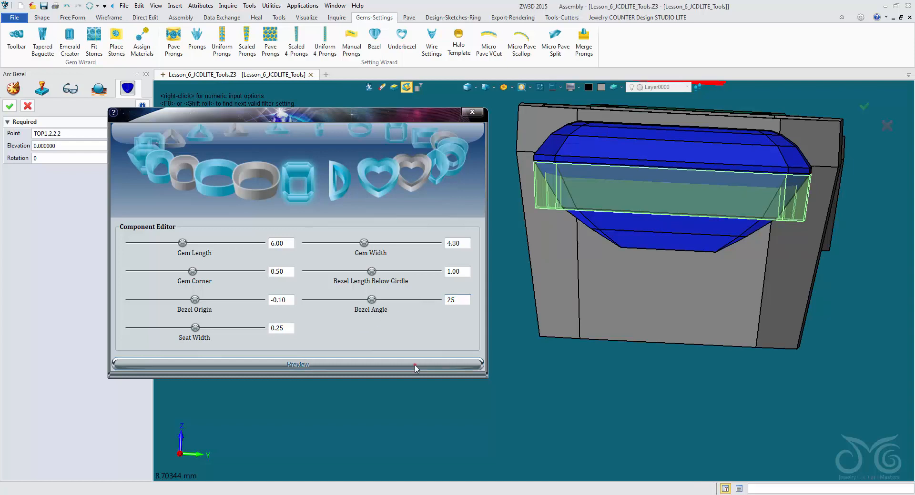
pyautogui.click(415, 366)
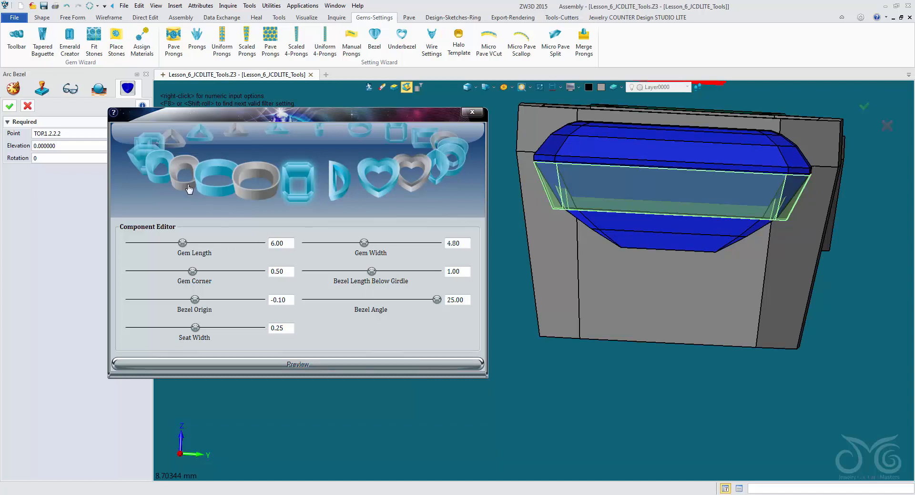
pyautogui.click(11, 110)
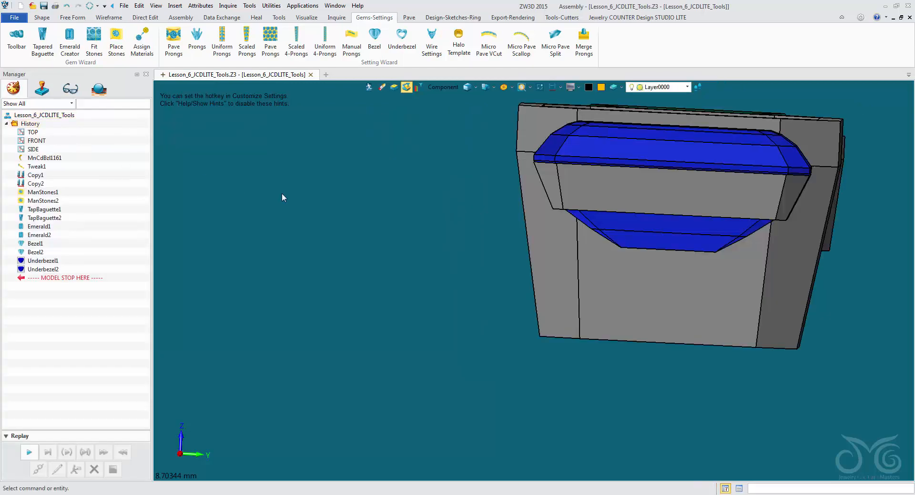
# Start a wire setting and choose the rectangular four-prong style with gem length top 7 and gem width top 5.
pyautogui.moveTo(319, 202); pyautogui.dragTo(357, 210, button='right')
pyautogui.scroll(-4, 360, 211)
pyautogui.scroll(-2, 441, 201)
pyautogui.moveTo(441, 201); pyautogui.dragTo(464, 216, button='right')
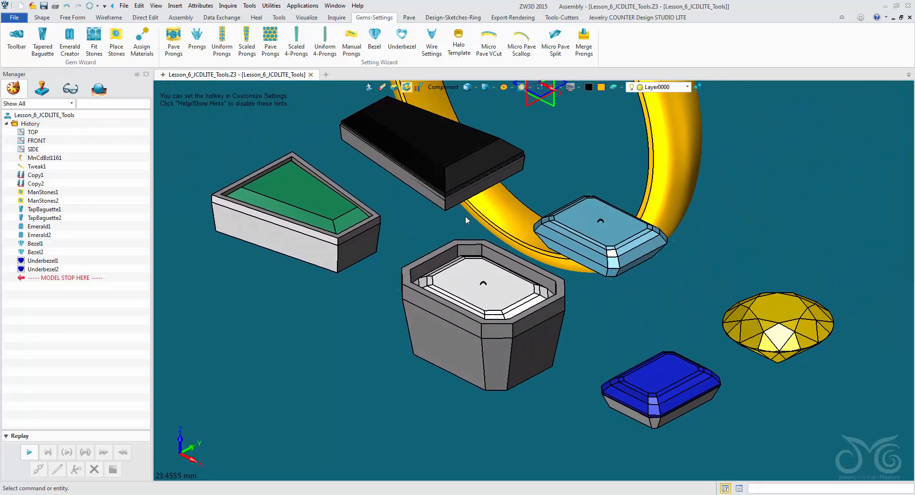
pyautogui.click(431, 48)
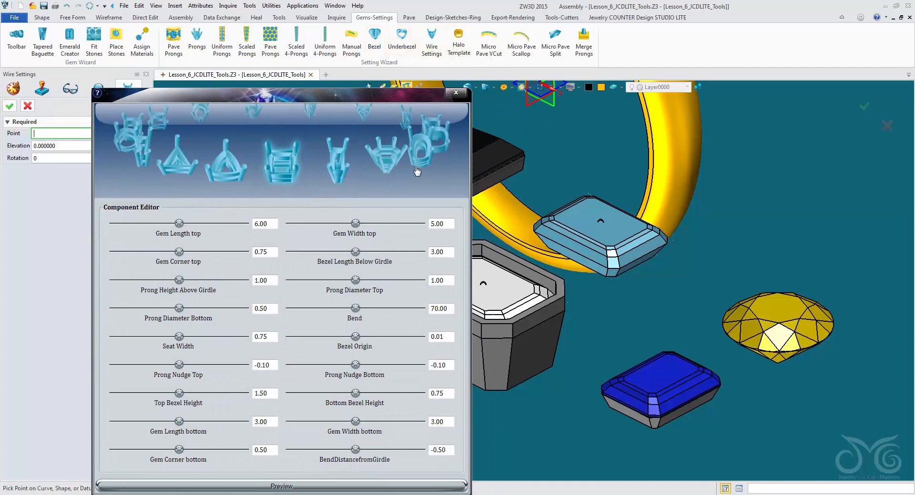
pyautogui.click(435, 167)
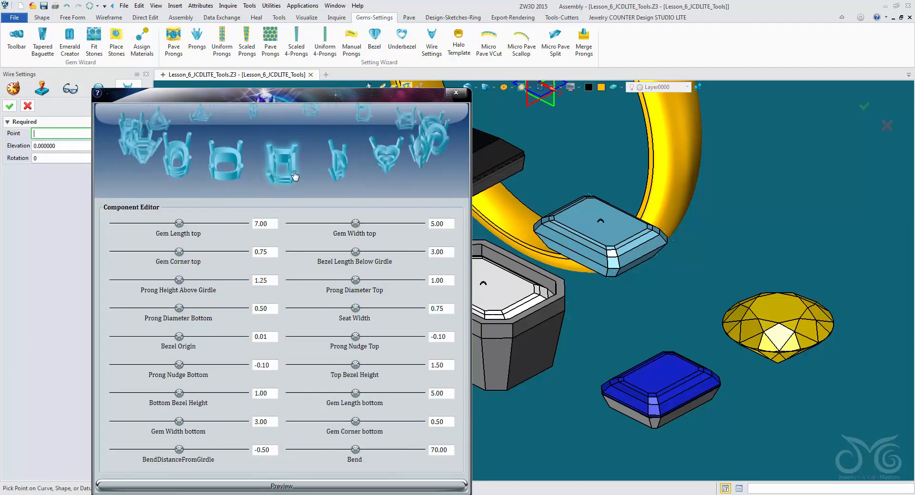
pyautogui.click(544, 227)
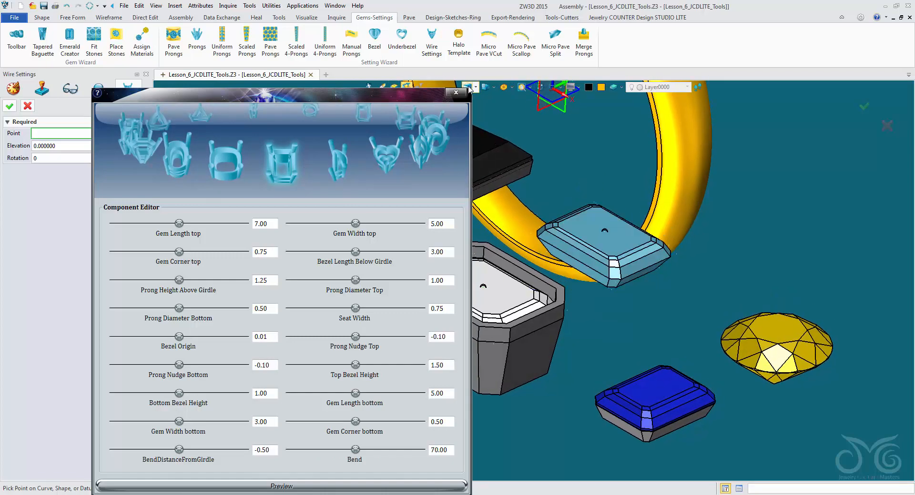
# Show the model as wireframe and place the wire setting on the light-blue emerald stone's top datum.
pyautogui.click(469, 87)
pyautogui.moveTo(490, 109); pyautogui.dragTo(662, 173, button='right')
pyautogui.scroll(3, 603, 196)
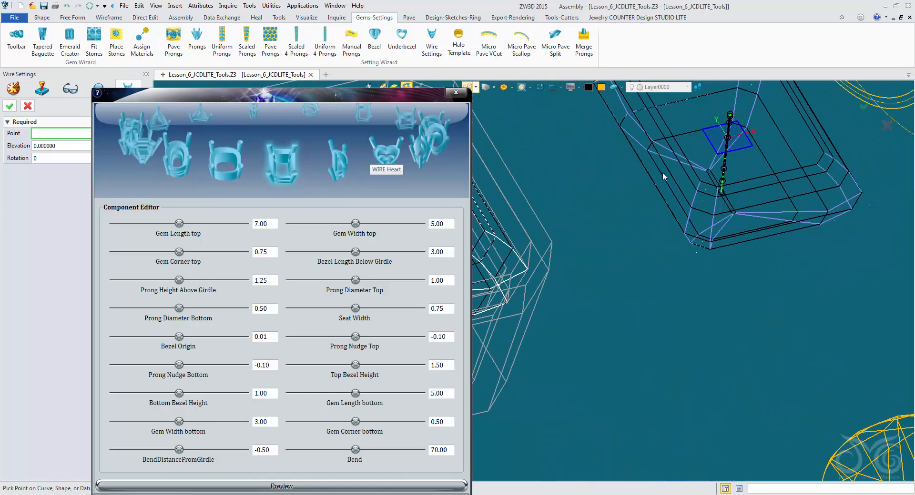
pyautogui.click(710, 140)
pyautogui.scroll(-3, 710, 140)
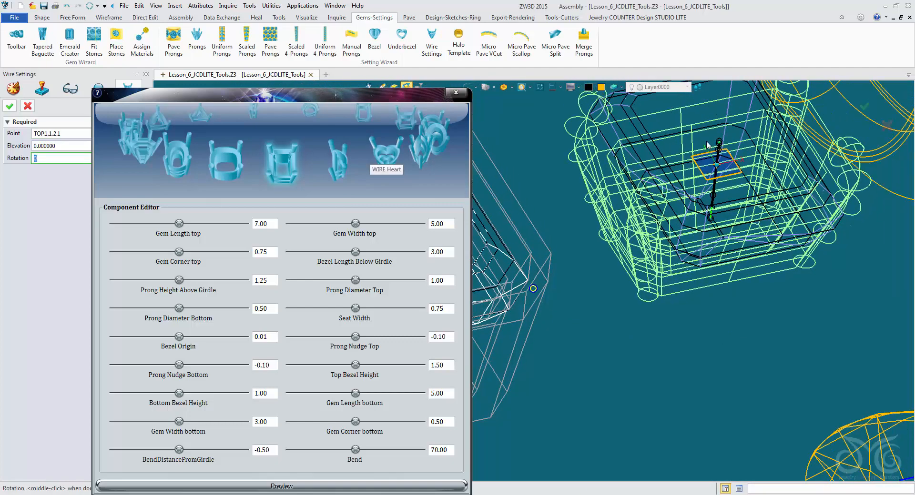
# Shade the model and set the wire setting's rotation to 90 to align it with the light-blue stone.
pyautogui.click(465, 87)
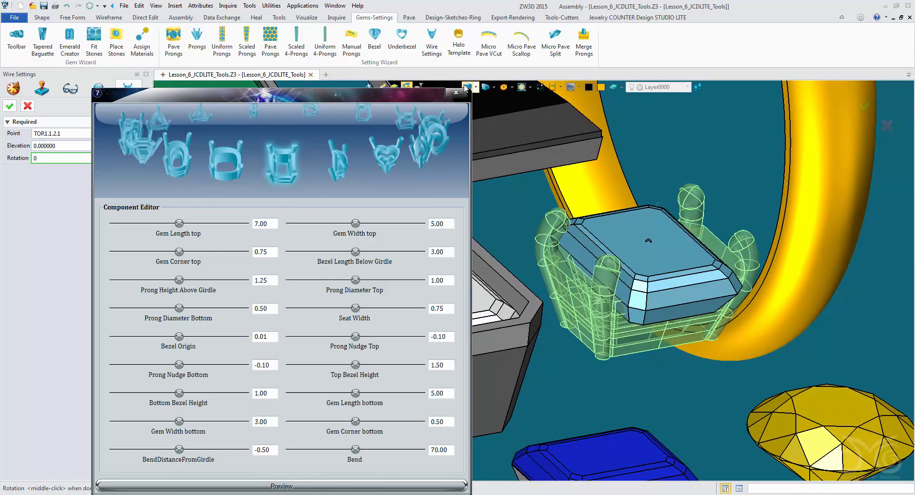
pyautogui.moveTo(498, 195); pyautogui.dragTo(501, 251, button='right')
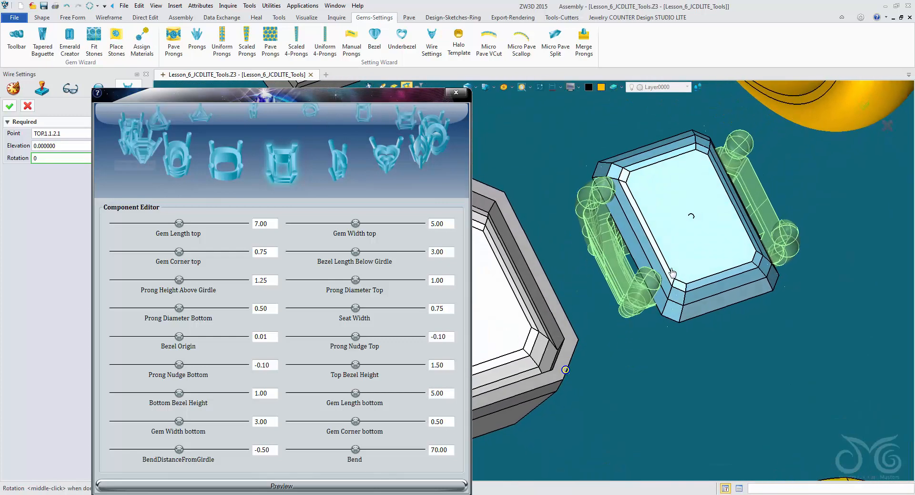
pyautogui.moveTo(176, 98); pyautogui.dragTo(256, 99)
pyautogui.doubleClick(60, 159)
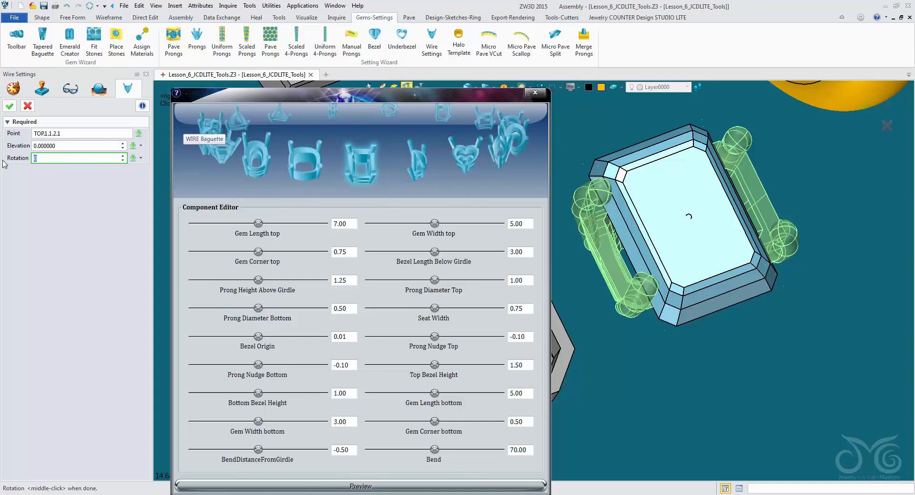
pyautogui.click(88, 147)
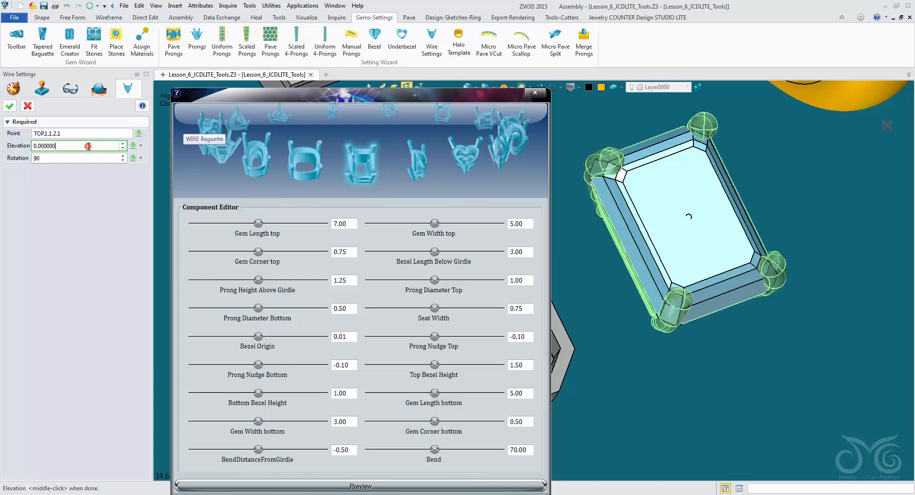
# Inspect the prongs against the light-blue stone's corners, set prong nudge top to -0.40 and preview it.
pyautogui.moveTo(729, 231); pyautogui.dragTo(562, 295, button='right')
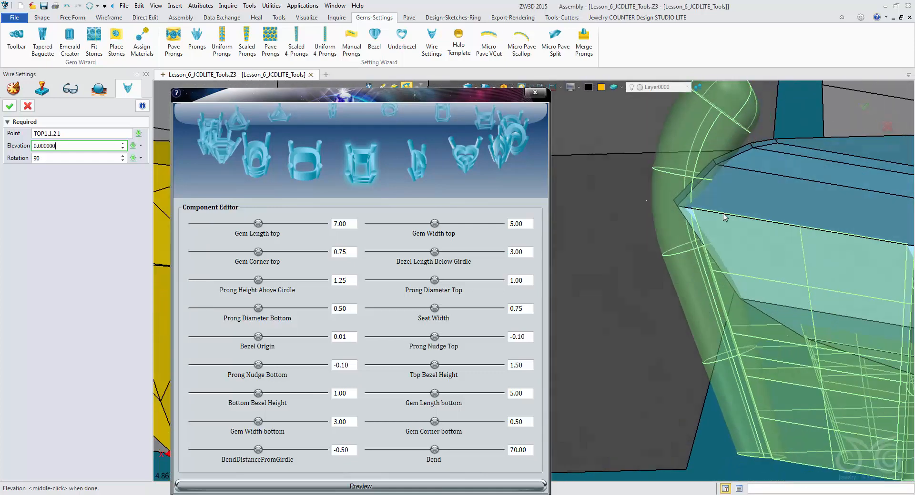
pyautogui.moveTo(723, 217); pyautogui.dragTo(718, 269, button='right')
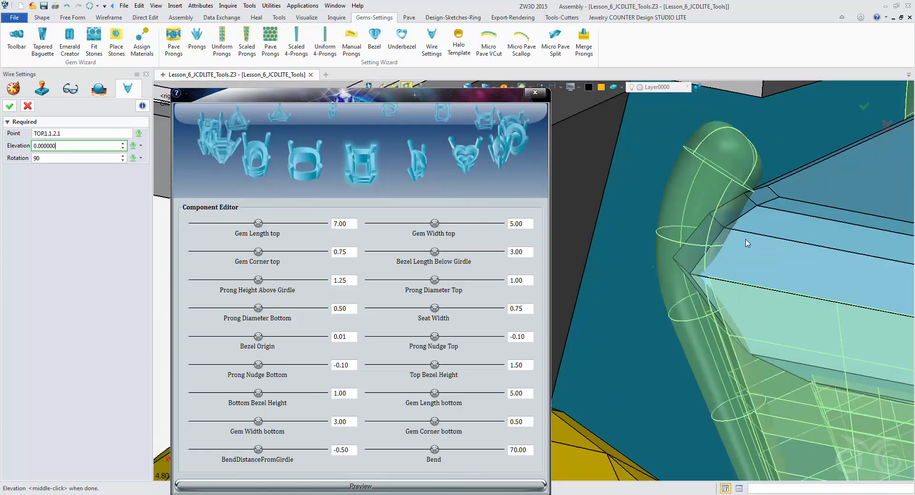
pyautogui.moveTo(746, 243); pyautogui.dragTo(681, 208, button='right')
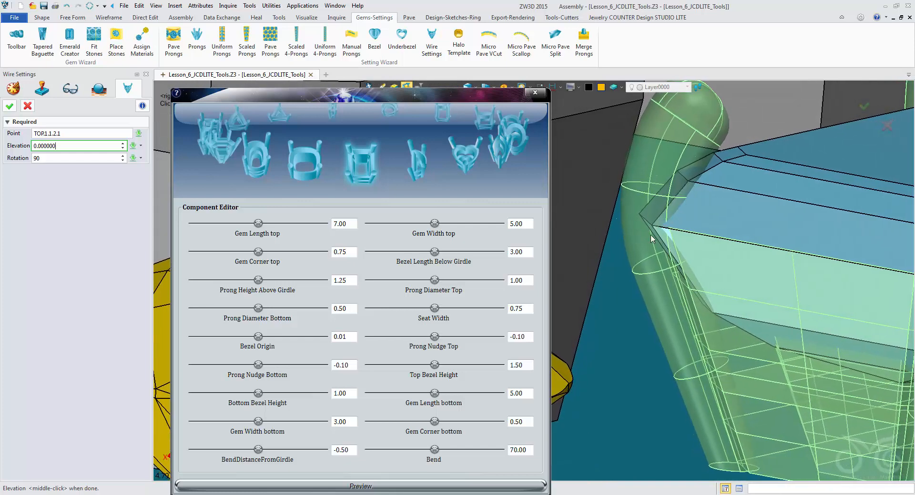
pyautogui.moveTo(682, 168); pyautogui.dragTo(498, 224, button='right')
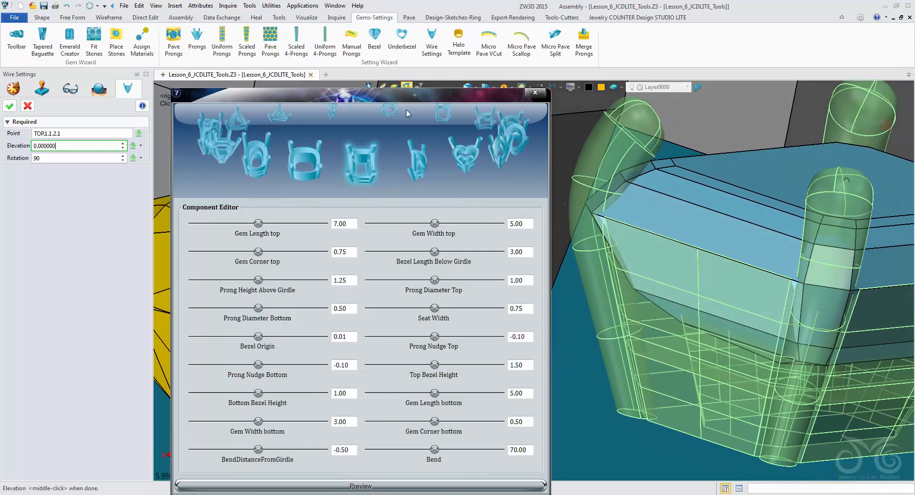
pyautogui.moveTo(402, 96); pyautogui.dragTo(391, 87)
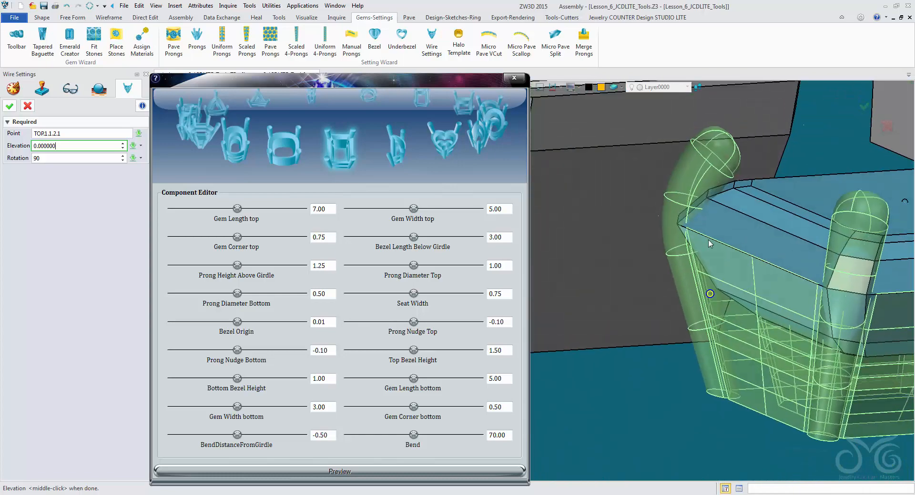
pyautogui.moveTo(717, 227)
pyautogui.mouseDown(button='right')
pyautogui.moveTo(641, 136)
pyautogui.moveTo(627, 174)
pyautogui.mouseUp(button='right')
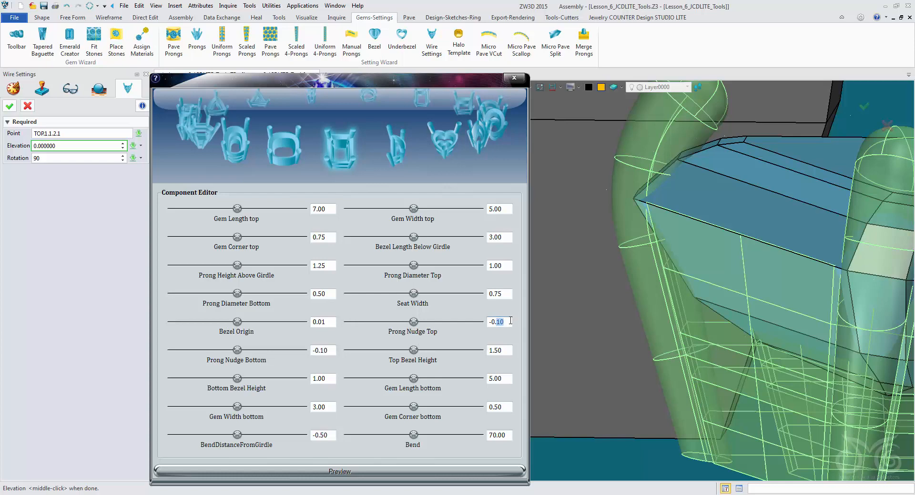
pyautogui.click(475, 470)
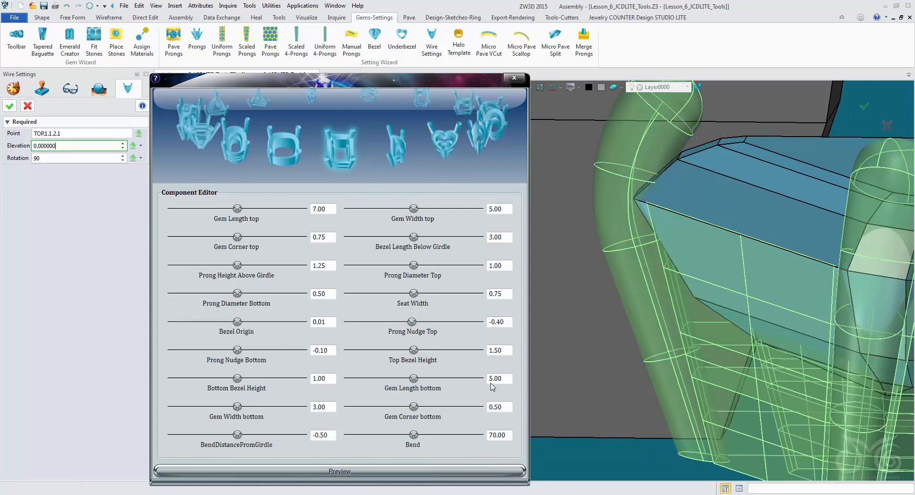
# Set the light-blue stone's wire setting prong nudge bottom to -0.25 and preview it.
pyautogui.moveTo(331, 350); pyautogui.dragTo(322, 349)
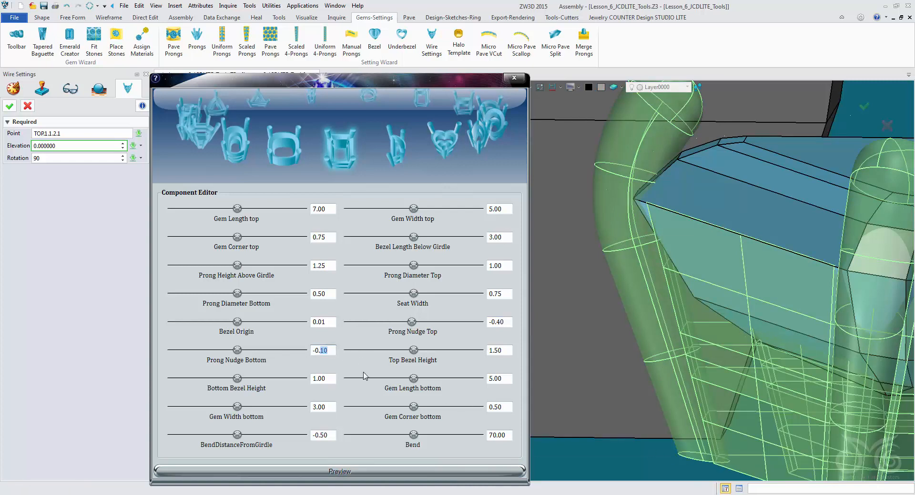
pyautogui.write('25')
pyautogui.click(437, 473)
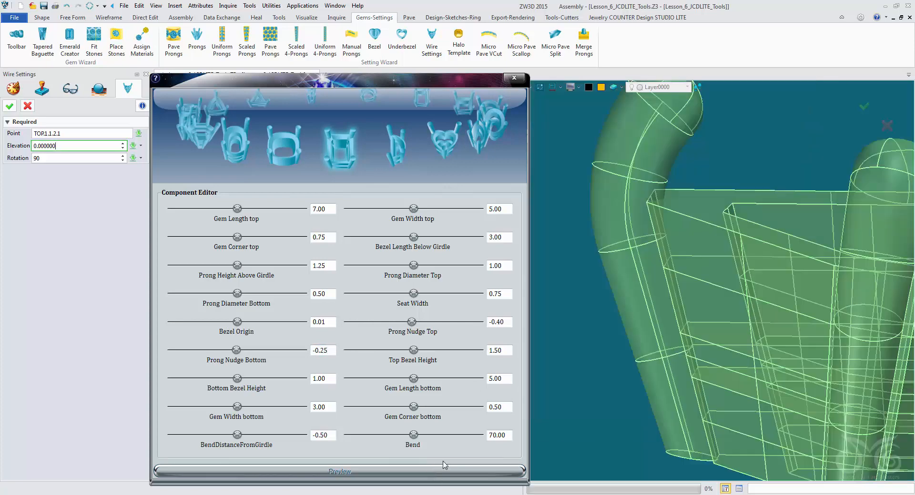
pyautogui.moveTo(757, 397)
pyautogui.mouseDown(button='right')
pyautogui.moveTo(776, 350)
pyautogui.moveTo(654, 173)
pyautogui.moveTo(718, 185)
pyautogui.moveTo(720, 284)
pyautogui.moveTo(808, 382)
pyautogui.moveTo(762, 378)
pyautogui.moveTo(759, 397)
pyautogui.mouseUp(button='right')
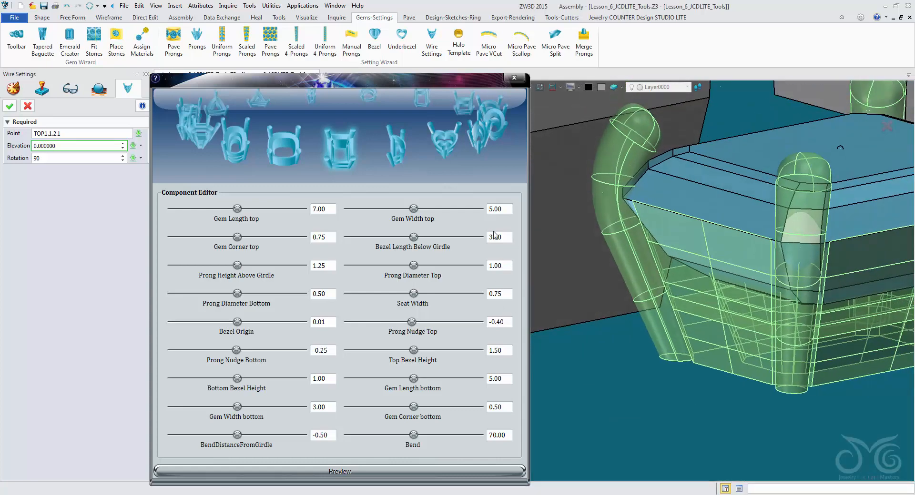
# Set the wire setting's bezel length below girdle to 2.5 and bend to 80, previewing each change.
pyautogui.doubleClick(495, 237)
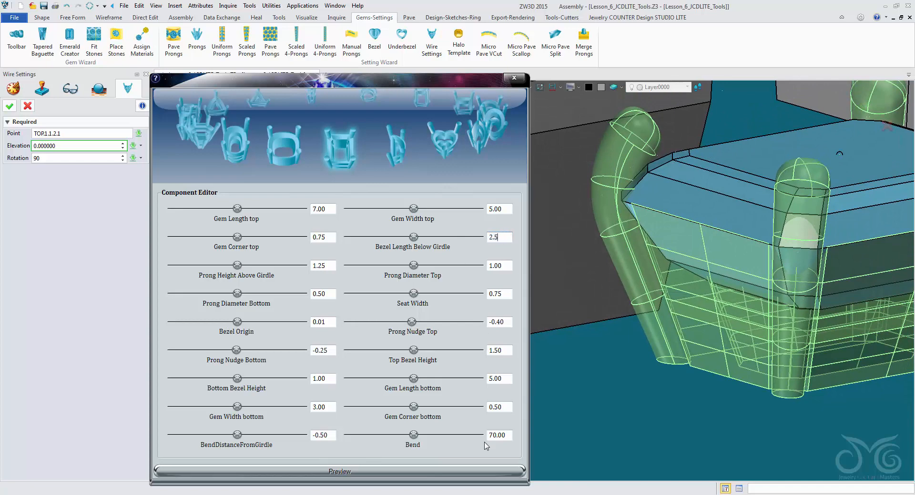
pyautogui.write('2.5')
pyautogui.click(482, 471)
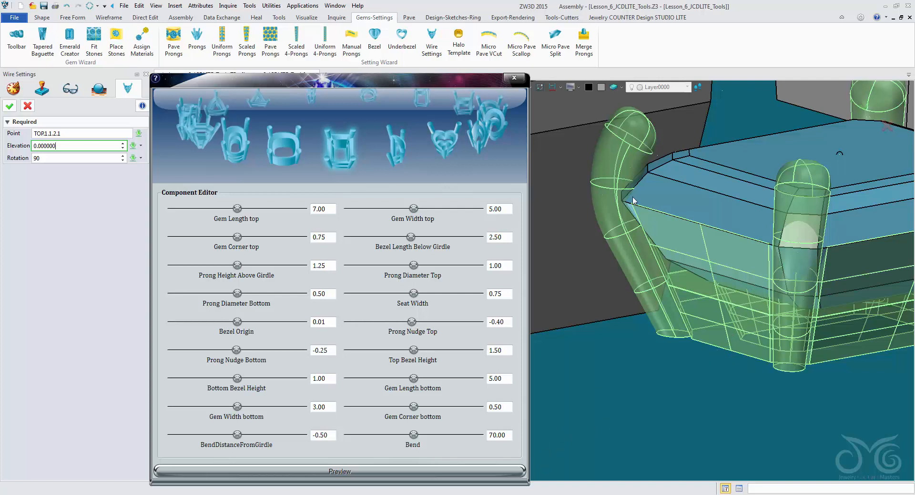
pyautogui.doubleClick(511, 435)
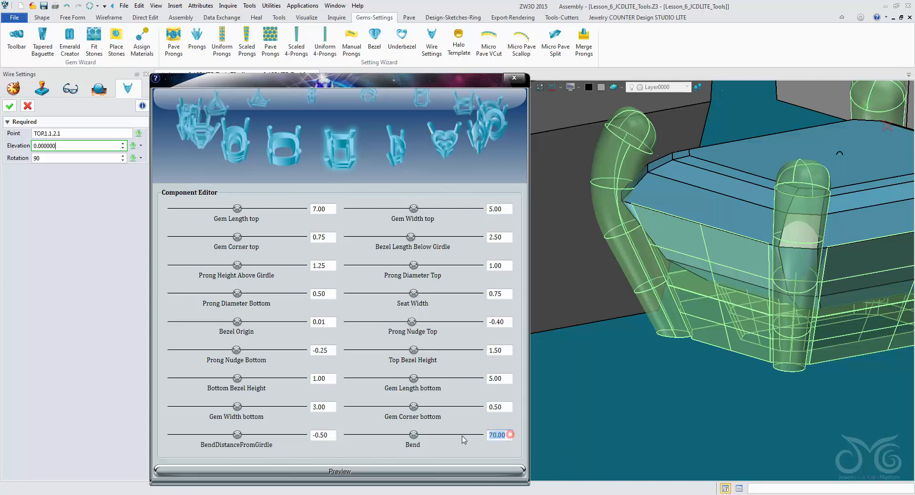
pyautogui.write('80')
pyautogui.click(514, 470)
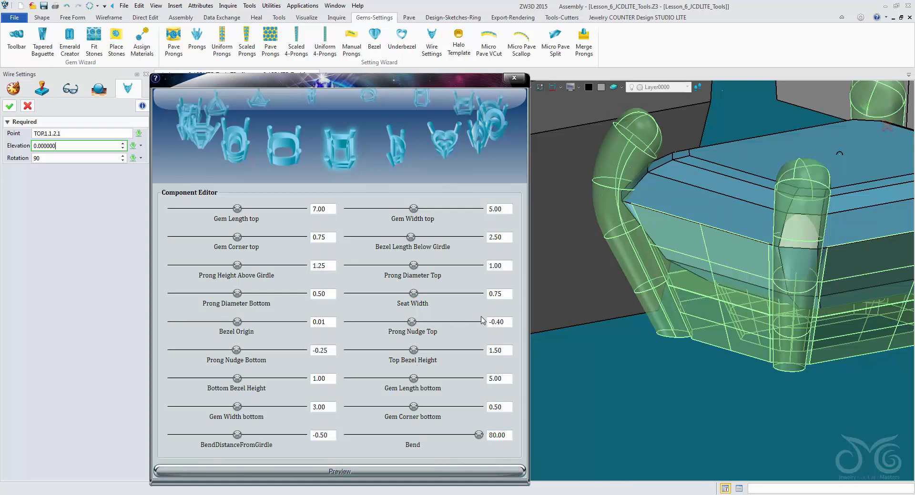
# Set the wire setting's elevation to -0.2 and create it around the light-blue stone.
pyautogui.moveTo(666, 121); pyautogui.dragTo(644, 214, button='middle')
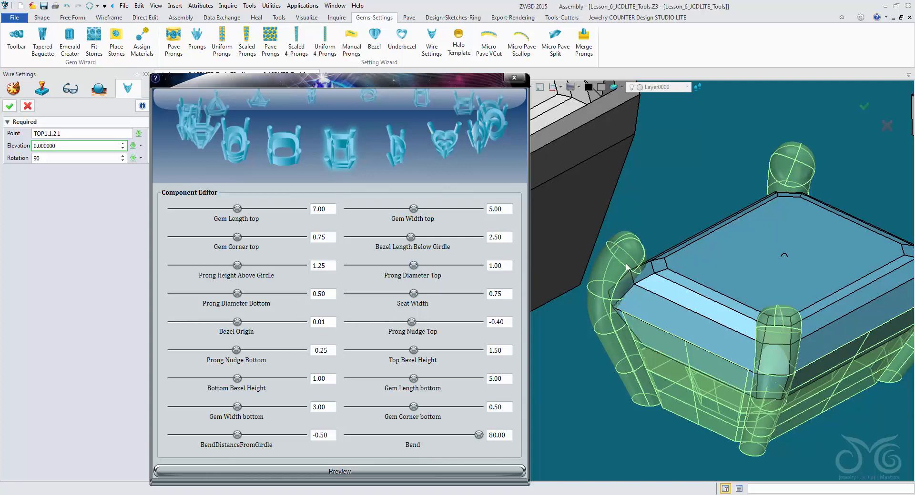
pyautogui.moveTo(637, 265); pyautogui.dragTo(644, 256, button='right')
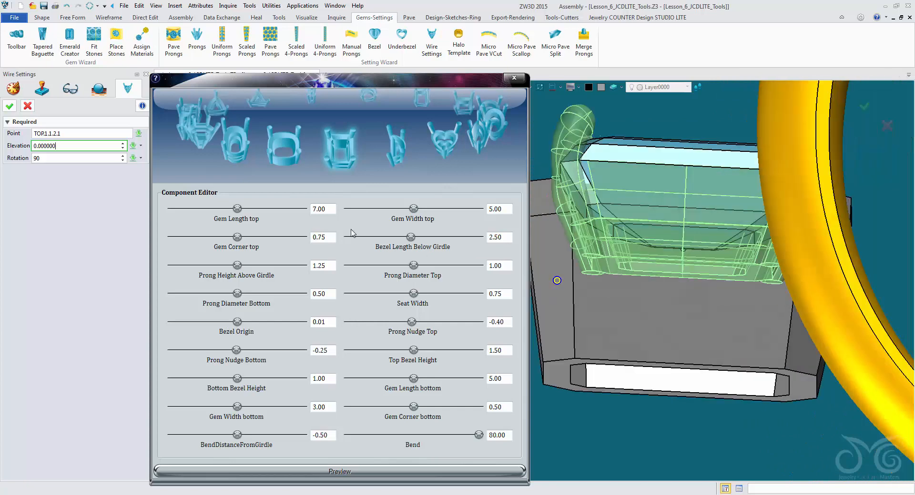
pyautogui.doubleClick(86, 145)
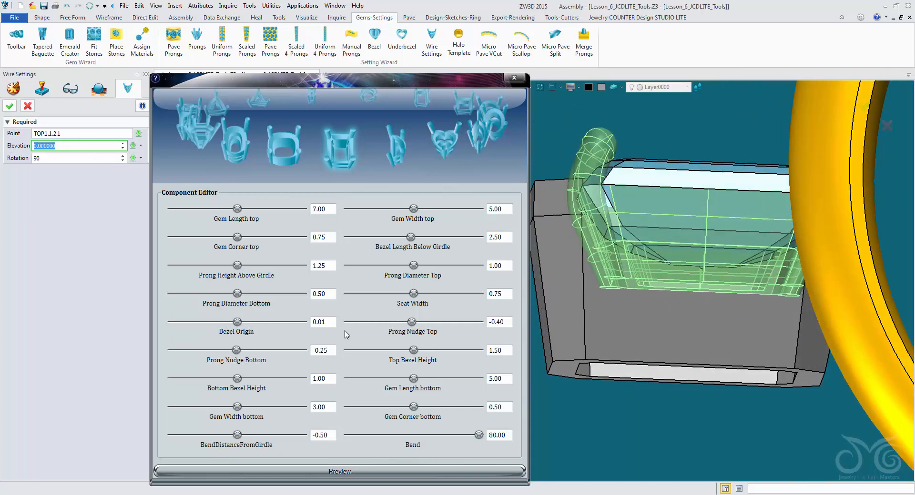
pyautogui.write('-0.2')
pyautogui.click(68, 158)
pyautogui.click(10, 107)
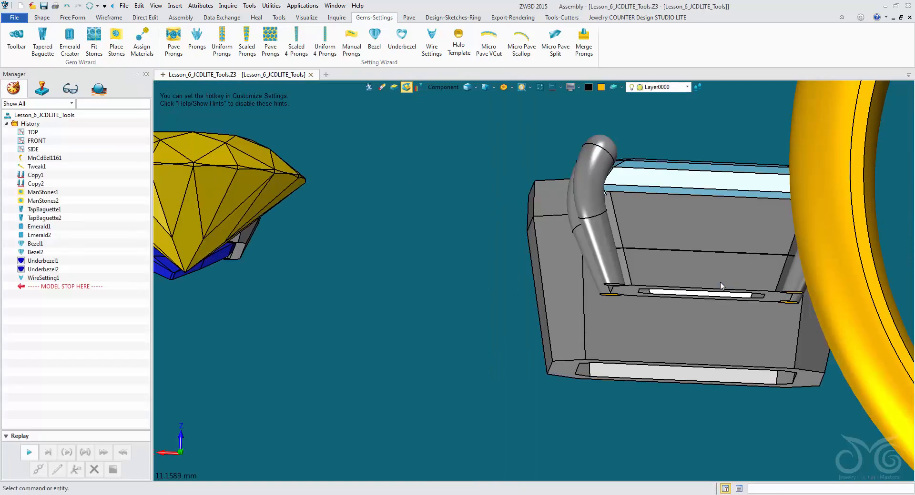
# Start a round wire setting, place it on the yellow round stone's datum in wireframe, and shade the model again.
pyautogui.moveTo(721, 284); pyautogui.dragTo(695, 329, button='right')
pyautogui.scroll(-3, 724, 413)
pyautogui.scroll(-2, 727, 400)
pyautogui.click(431, 38)
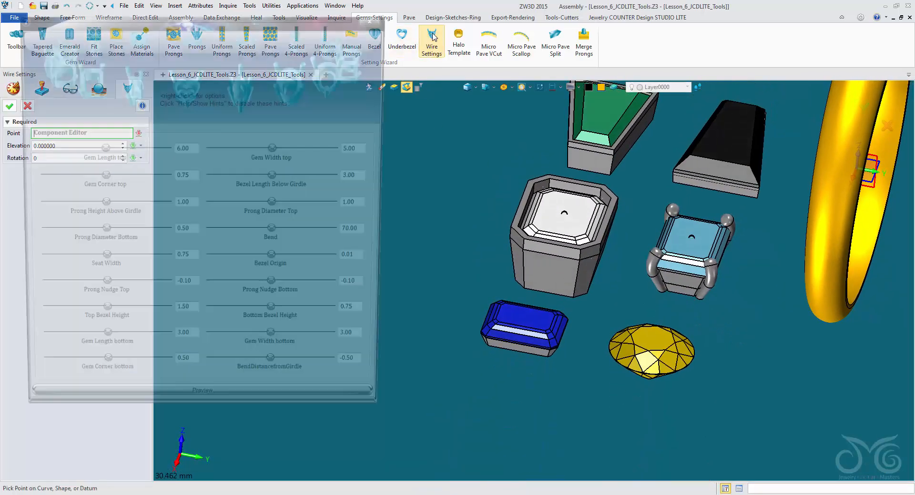
pyautogui.click(38, 70)
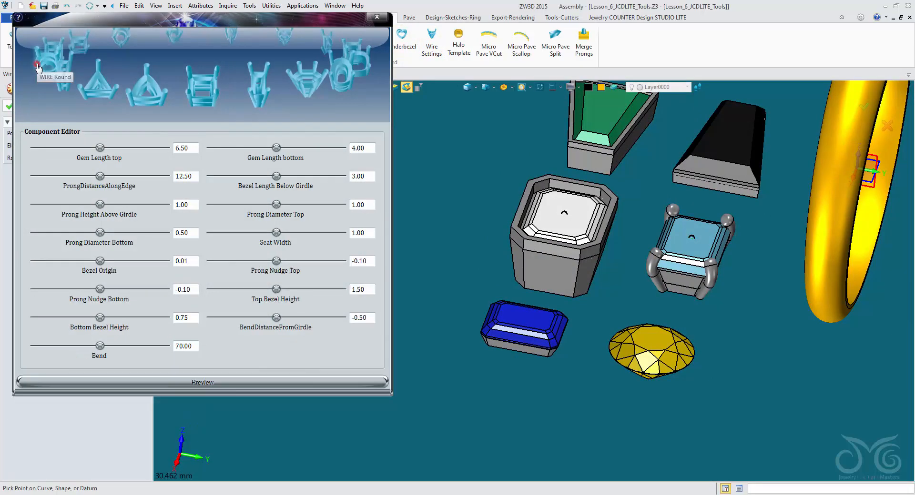
pyautogui.click(466, 89)
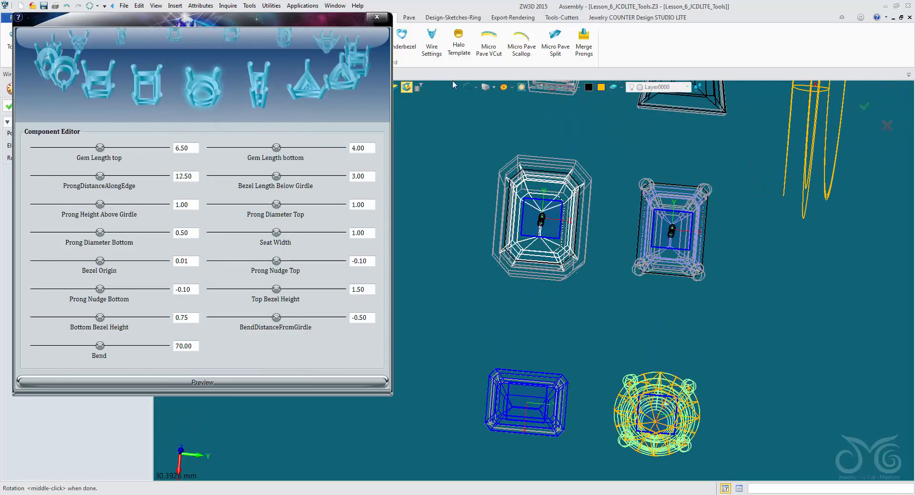
pyautogui.click(467, 88)
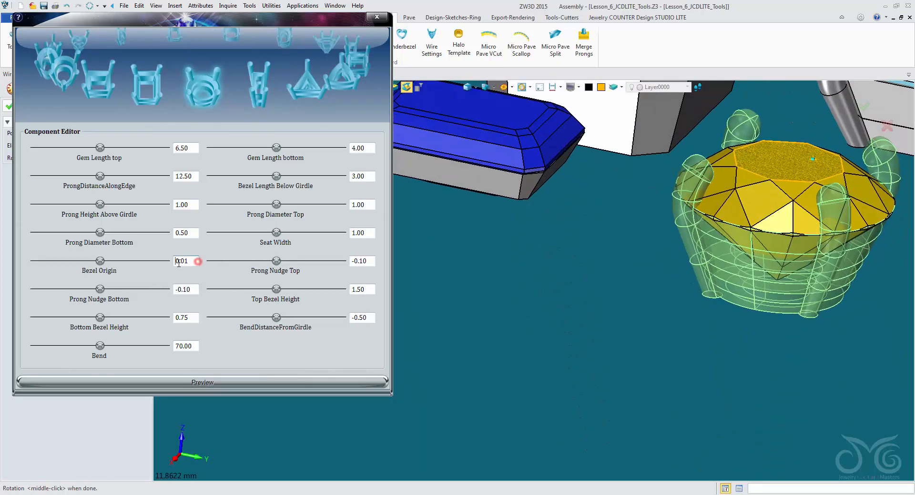
# Set the round wire setting's bezel origin to -0.10 and prong nudge top to -0.25, previewing each change.
pyautogui.moveTo(194, 261); pyautogui.dragTo(127, 265)
pyautogui.write('-')
pyautogui.click(244, 383)
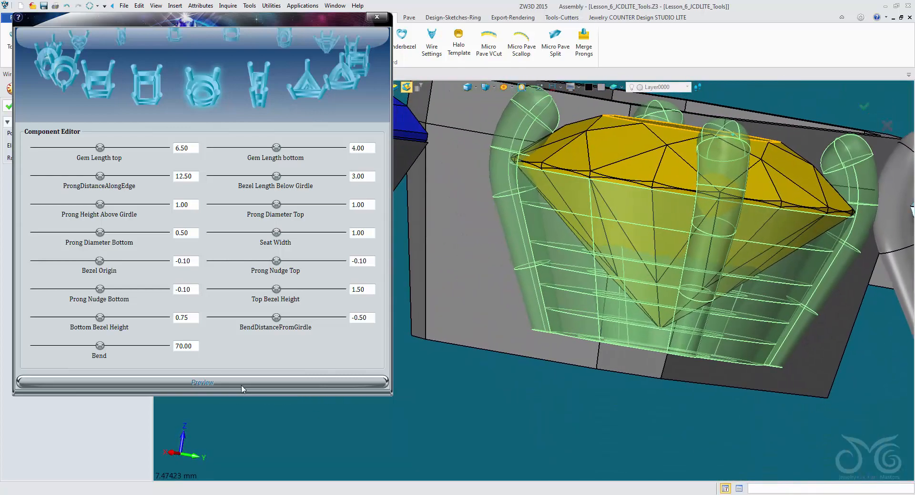
pyautogui.click(367, 260)
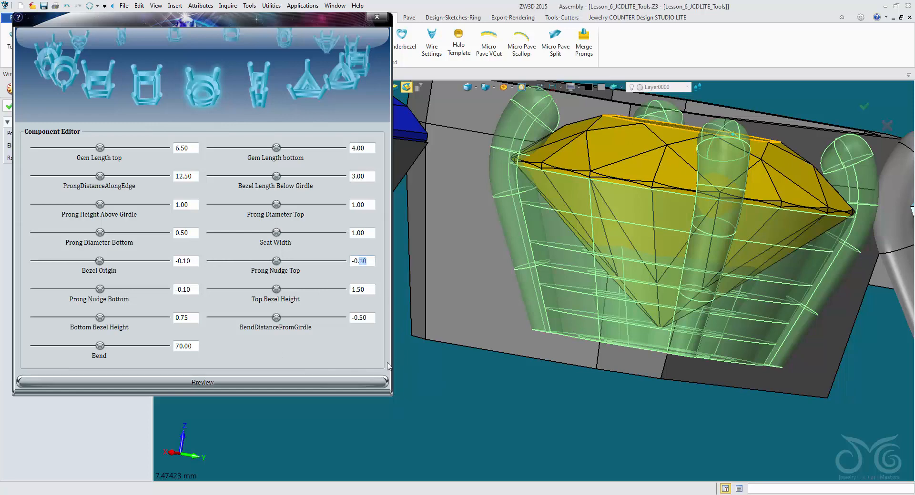
pyautogui.write('25')
pyautogui.click(368, 386)
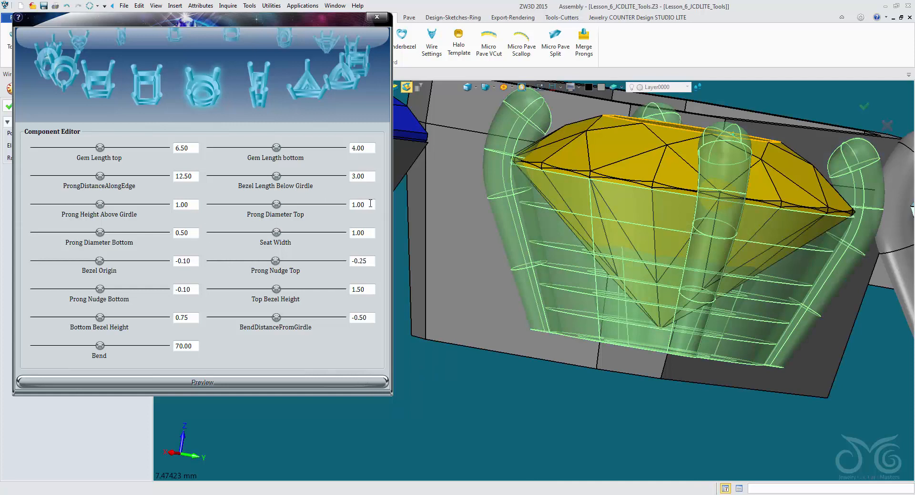
# Set the round wire setting's prong diameter top to 0.75 and bend distance from girdle to -0.25, previewing each change.
pyautogui.moveTo(370, 204); pyautogui.dragTo(325, 210)
pyautogui.write('0.75')
pyautogui.click(326, 384)
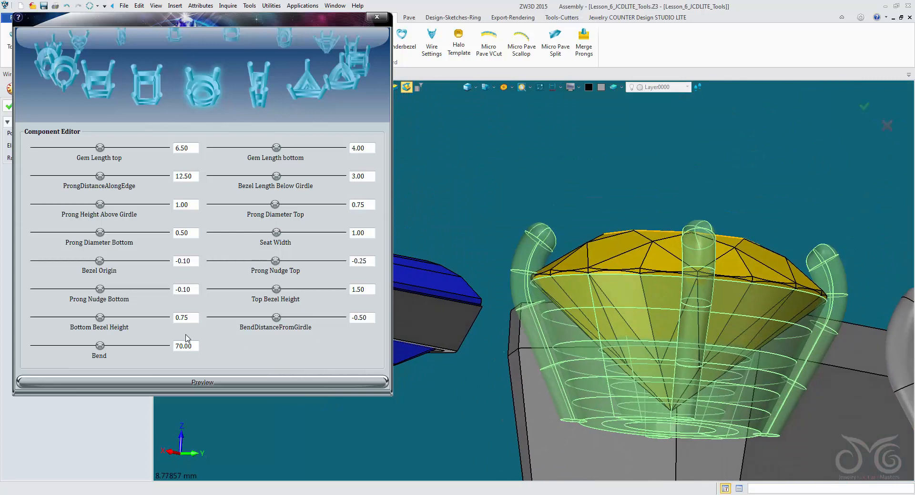
pyautogui.click(365, 318)
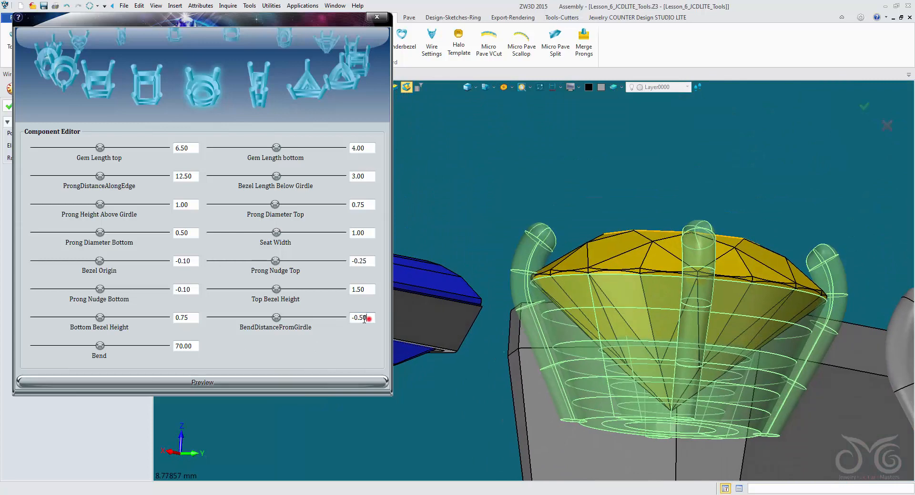
pyautogui.write('25')
pyautogui.click(354, 381)
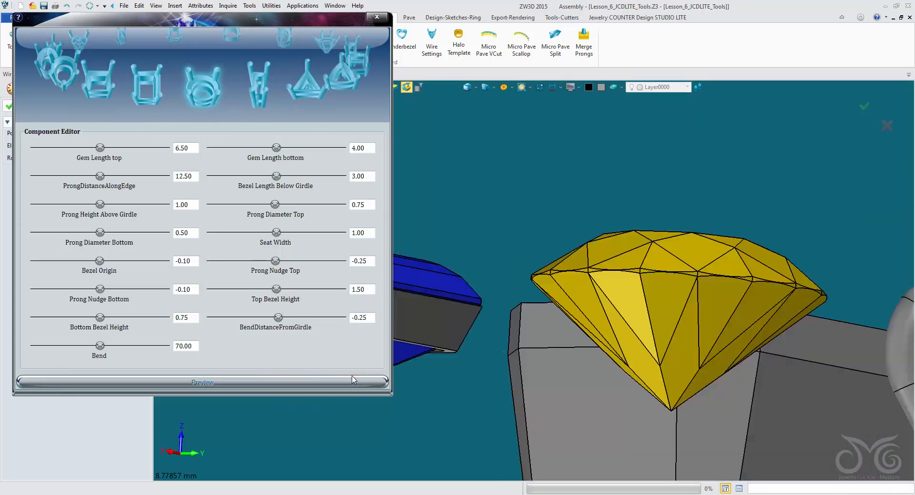
# Set the round wire setting's bend to 85 and bend distance from girdle to -0.40, previewing each change.
pyautogui.moveTo(199, 349); pyautogui.dragTo(118, 351)
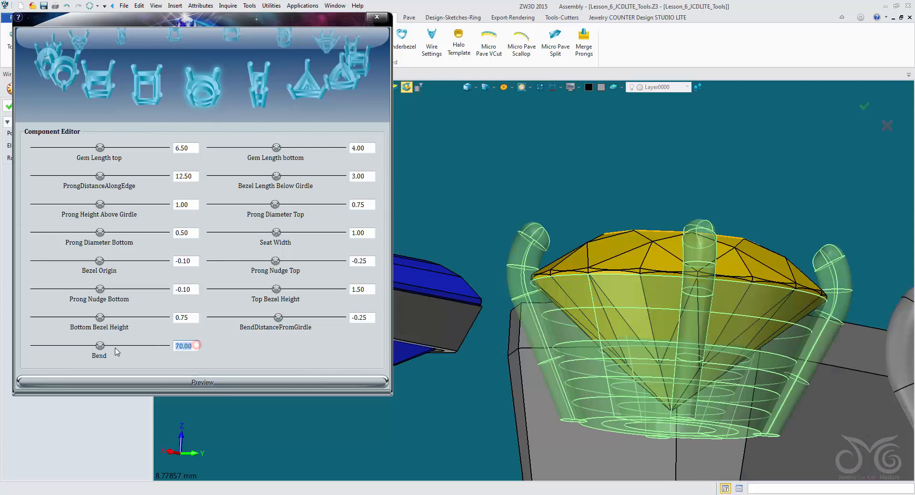
pyautogui.write('85')
pyautogui.click(224, 384)
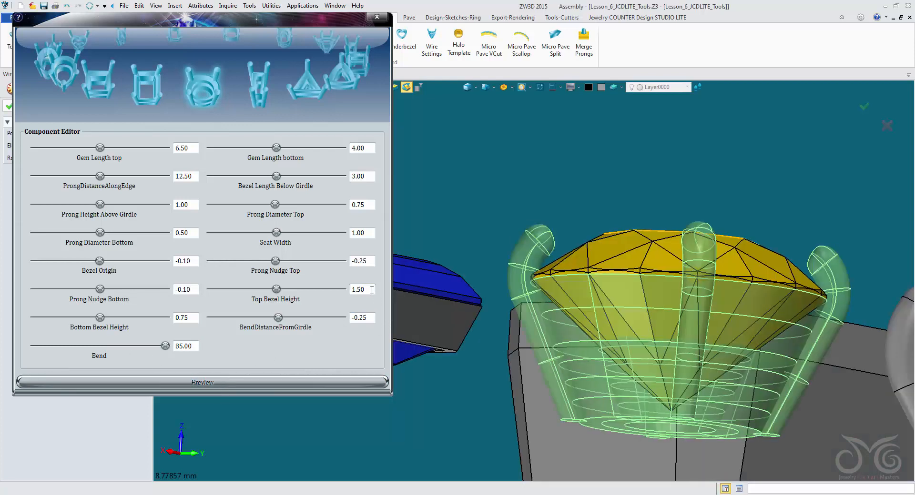
pyautogui.click(367, 319)
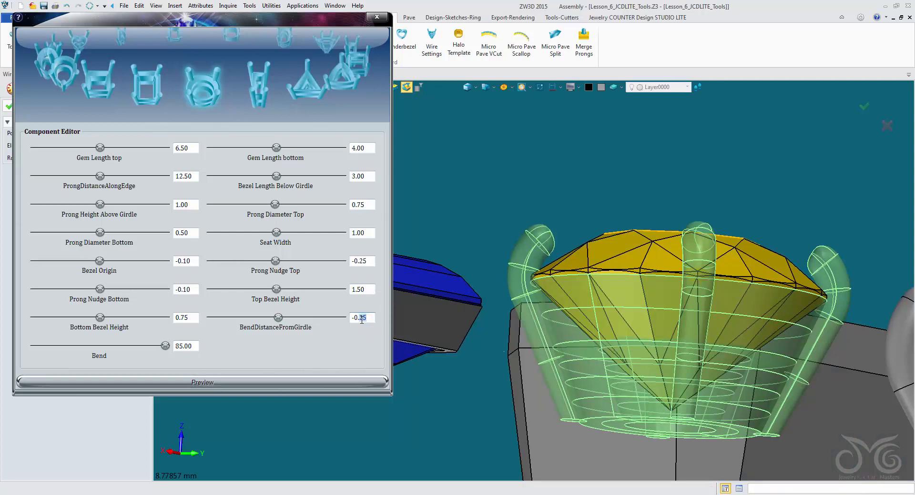
pyautogui.write('40')
pyautogui.click(360, 385)
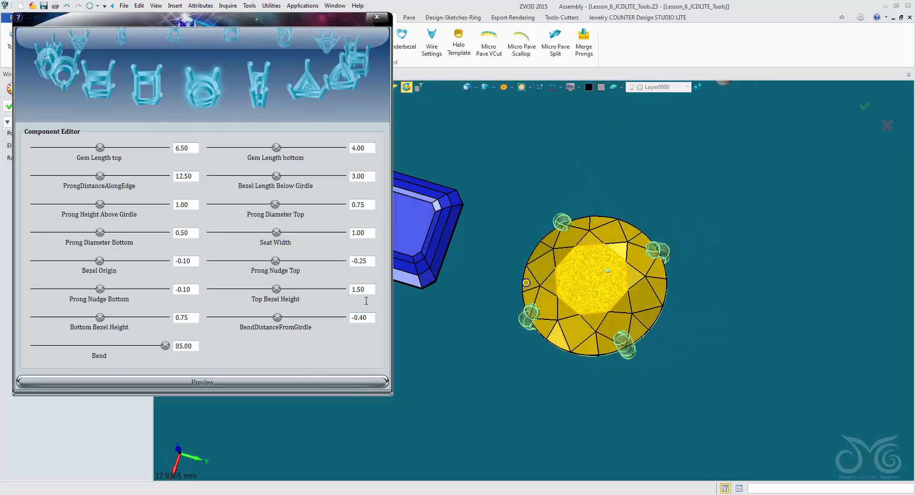
# Create the round wire setting around the yellow stone.
pyautogui.click(9, 107)
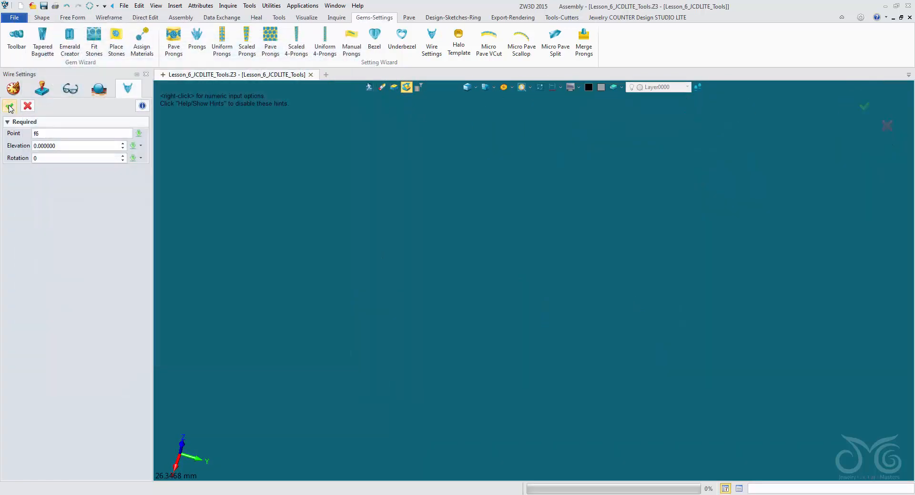
pyautogui.click(9, 107)
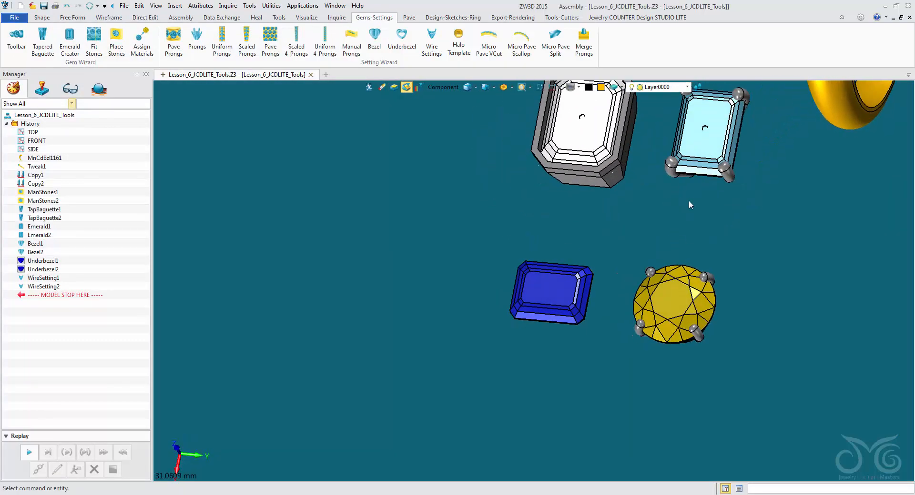
pyautogui.scroll(1, 689, 202)
pyautogui.moveTo(689, 202); pyautogui.dragTo(736, 230, button='right')
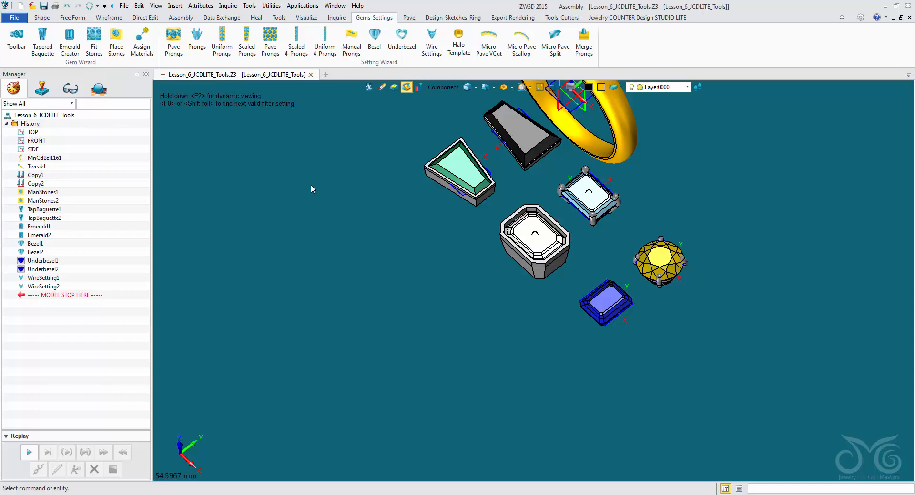
pyautogui.click(408, 17)
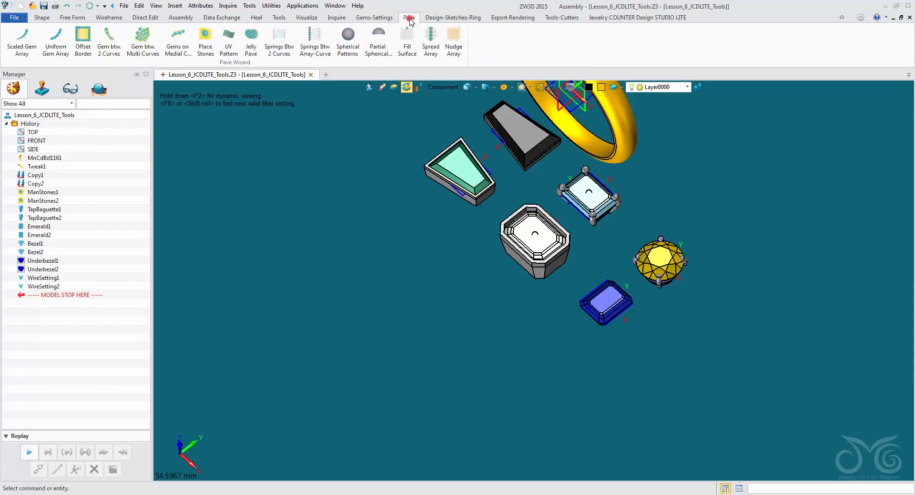
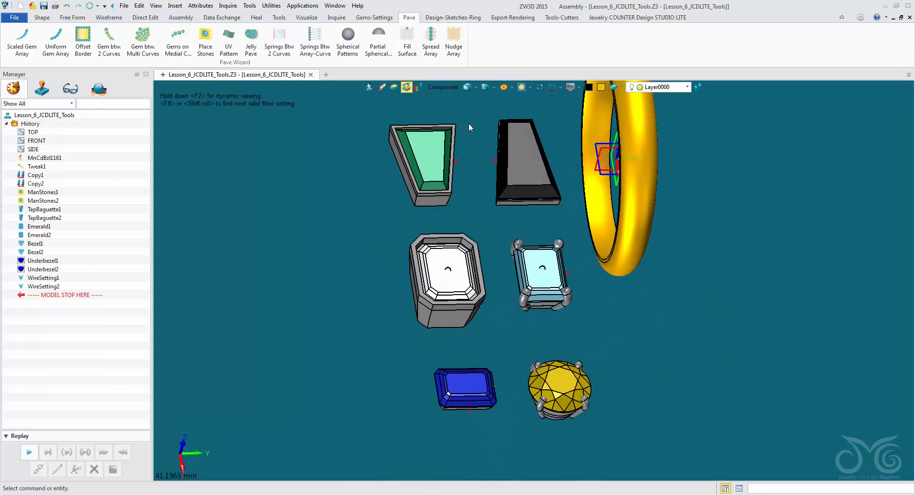
# Set the pick filter to All and erase the black baguette, the light-blue stone with its wire setting, and the yellow round stone.
pyautogui.click(447, 93)
pyautogui.click(464, 119)
pyautogui.click(509, 192)
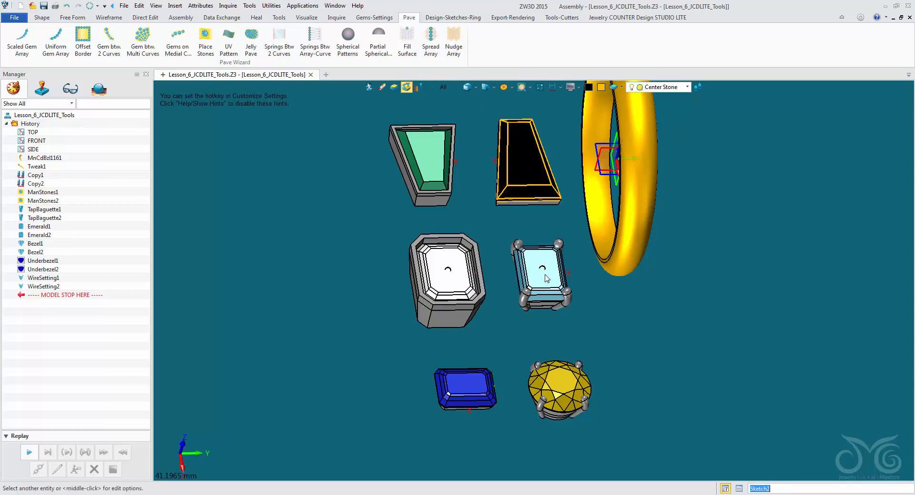
pyautogui.click(534, 287)
pyautogui.click(560, 388)
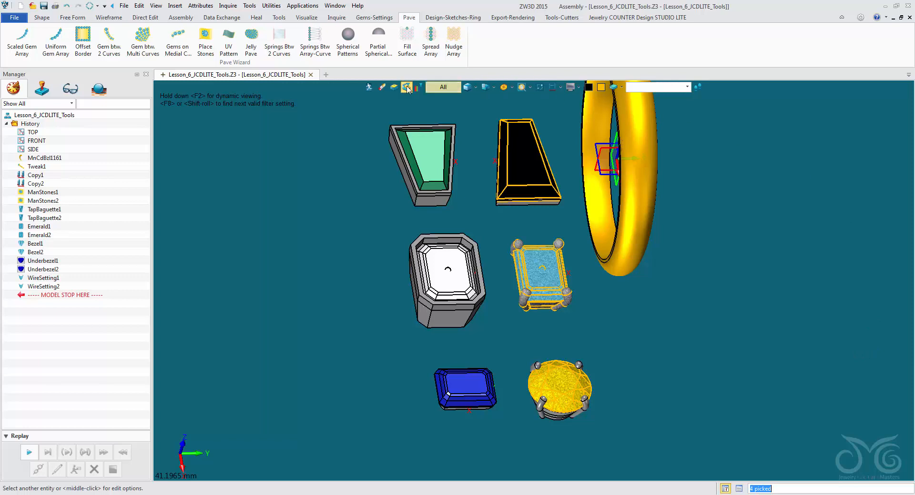
pyautogui.click(381, 89)
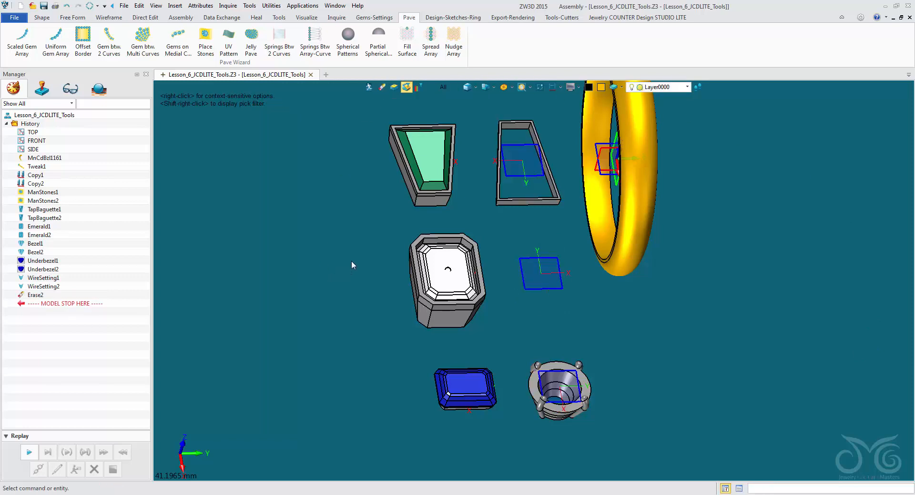
# Erase the empty baguette underbezel, the round wire setting and the blue stone with its underbezel, keeping the datum planes out of the selection.
pyautogui.click(381, 88)
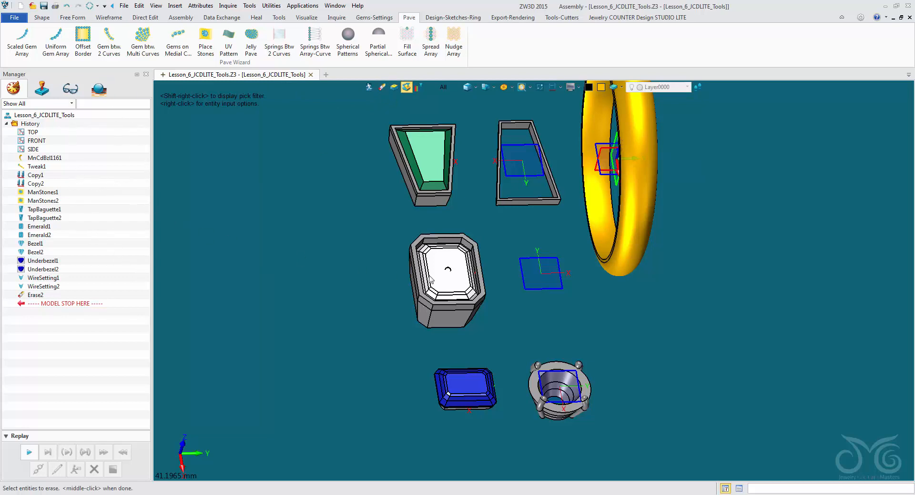
pyautogui.click(536, 204)
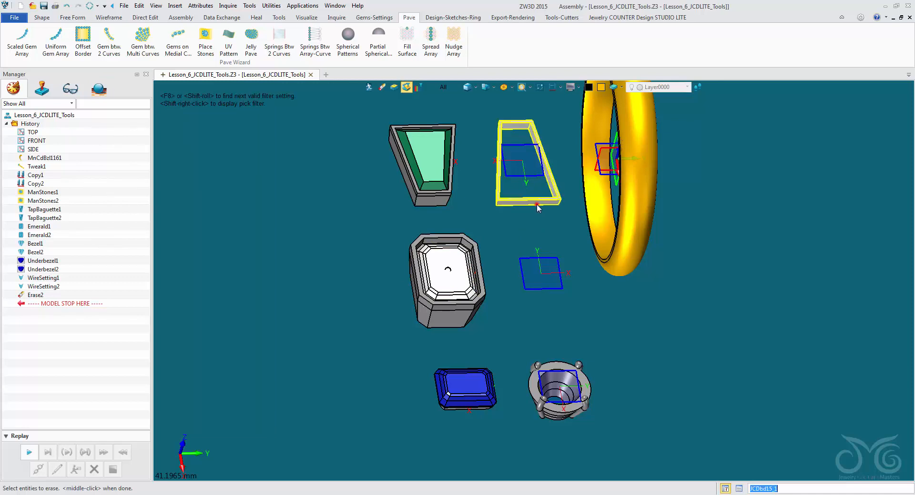
pyautogui.click(556, 269)
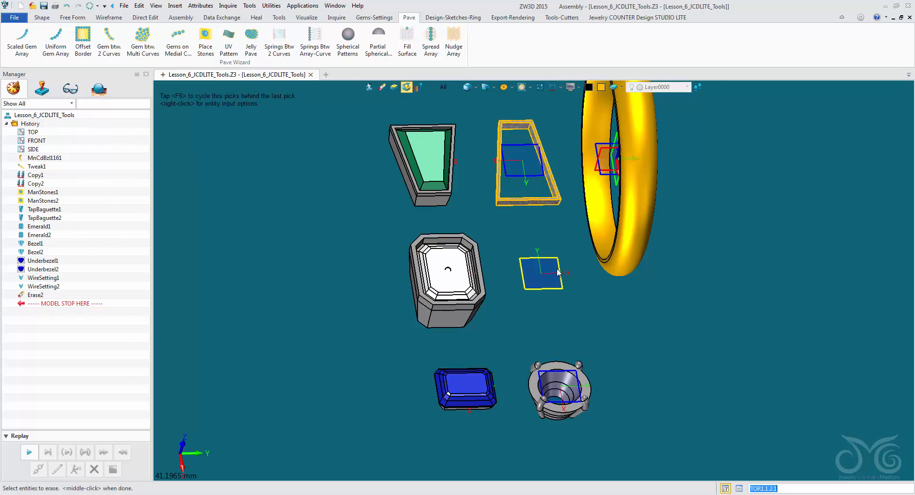
pyautogui.click(572, 412)
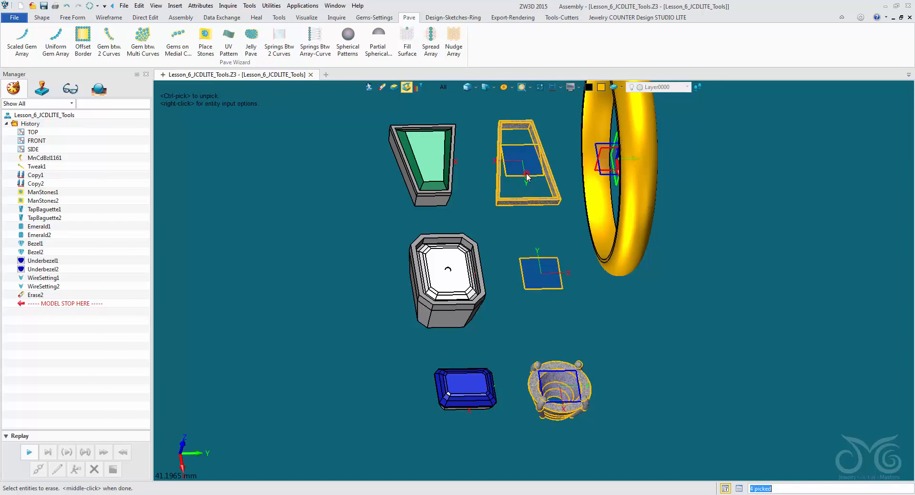
pyautogui.click(527, 176)
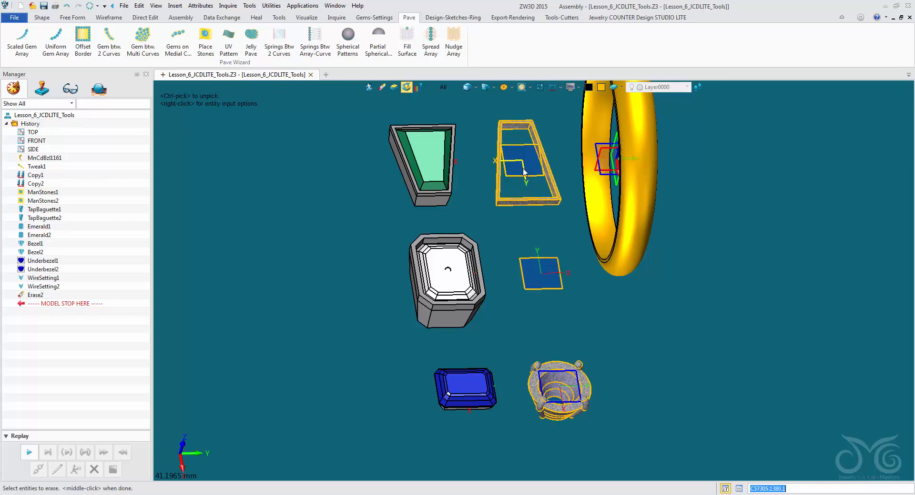
pyautogui.click(547, 274)
pyautogui.keyDown('ctrl'); pyautogui.click(535, 176); pyautogui.keyUp('ctrl')
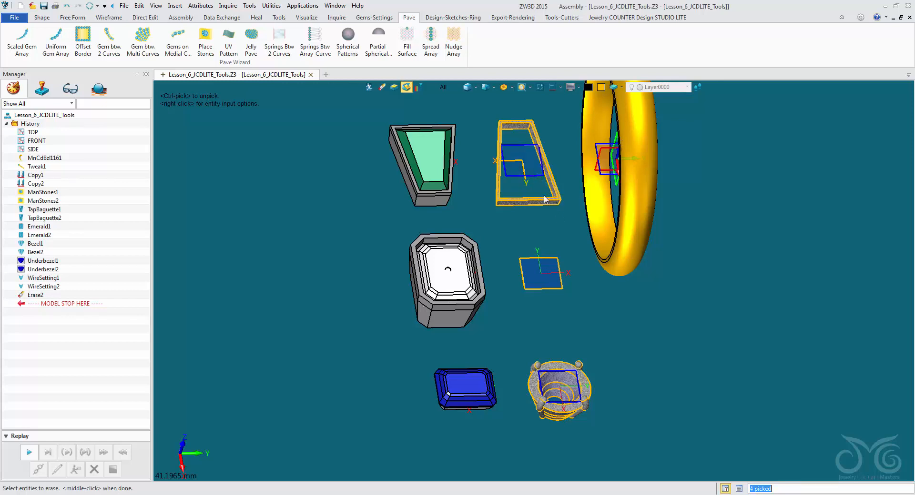
pyautogui.click(533, 177)
pyautogui.keyDown('ctrl'); pyautogui.click(535, 176); pyautogui.keyUp('ctrl')
pyautogui.keyDown('ctrl'); pyautogui.click(523, 167); pyautogui.keyUp('ctrl')
pyautogui.keyDown('ctrl'); pyautogui.click(560, 288); pyautogui.keyUp('ctrl')
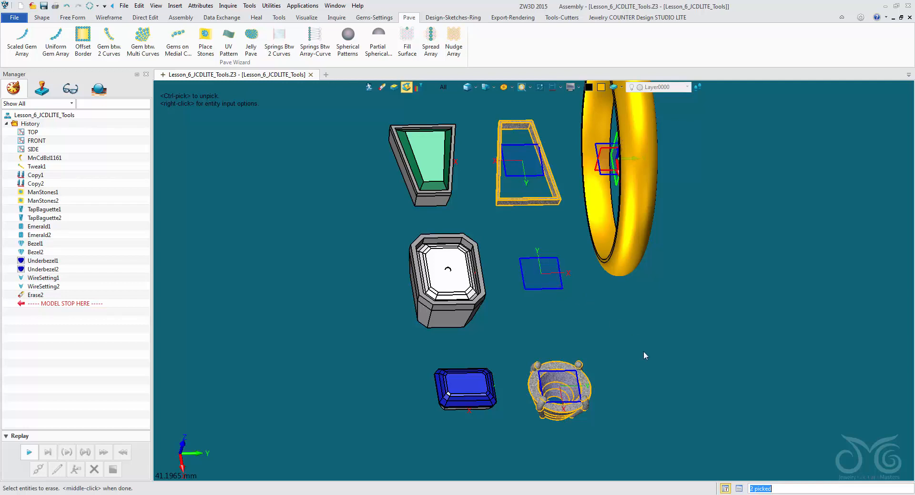
pyautogui.click(477, 384)
pyautogui.click(479, 387)
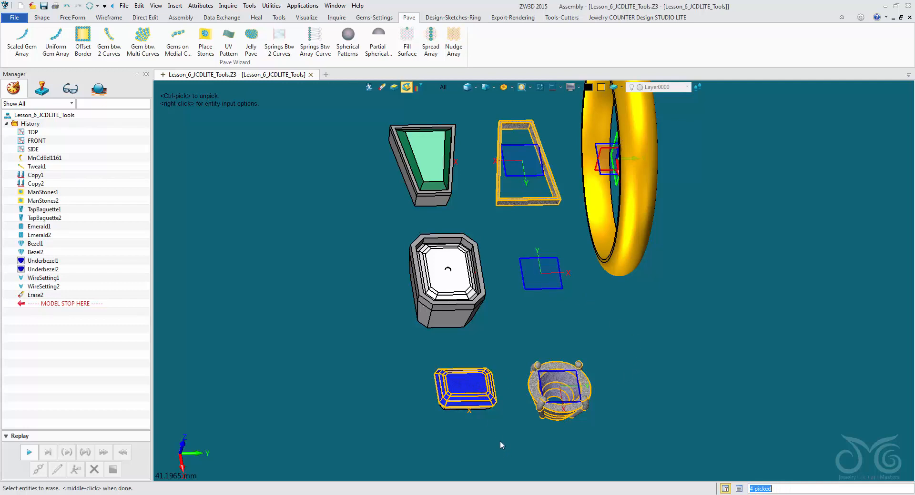
pyautogui.moveTo(486, 428); pyautogui.dragTo(511, 435, button='right')
pyautogui.scroll(3, 486, 423)
pyautogui.click(539, 401)
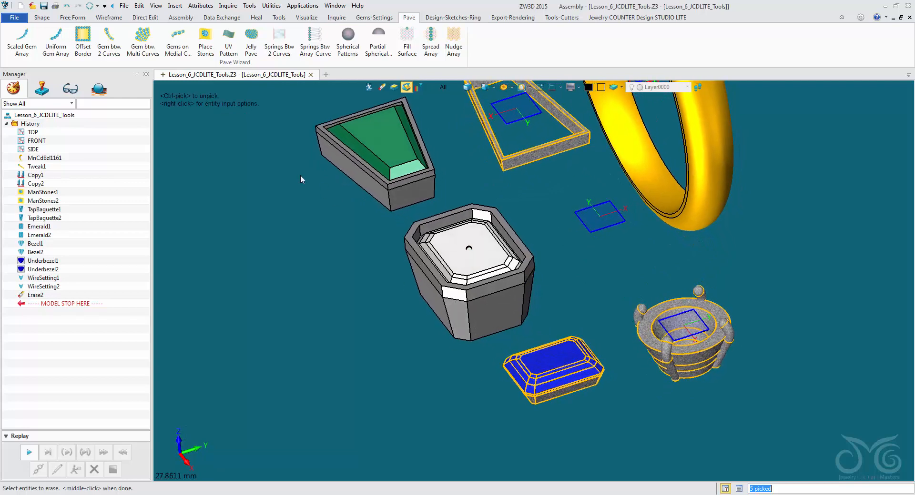
pyautogui.moveTo(653, 313); pyautogui.dragTo(649, 306, button='right')
pyautogui.scroll(-2, 654, 317)
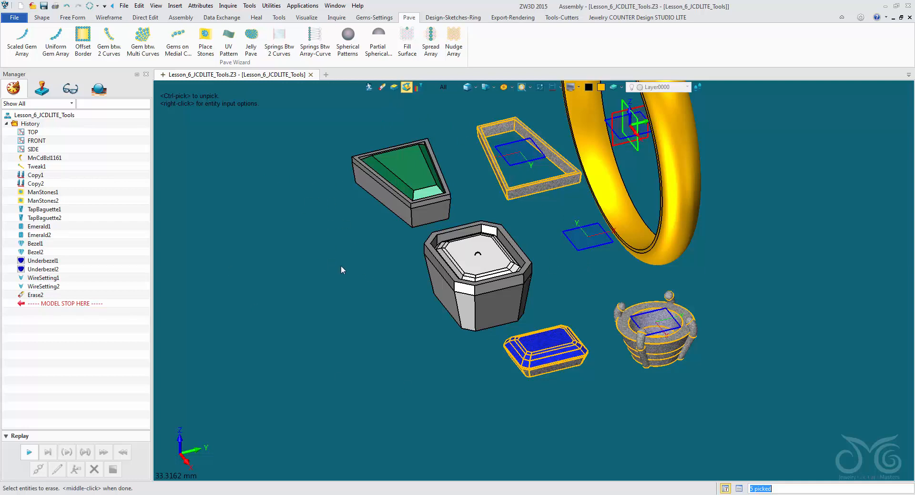
pyautogui.middleClick(315, 176)
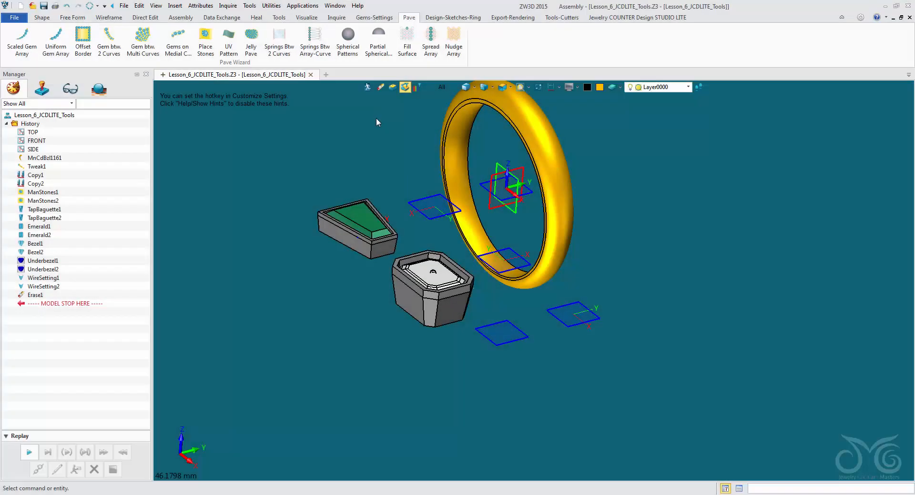
pyautogui.scroll(2, 381, 148)
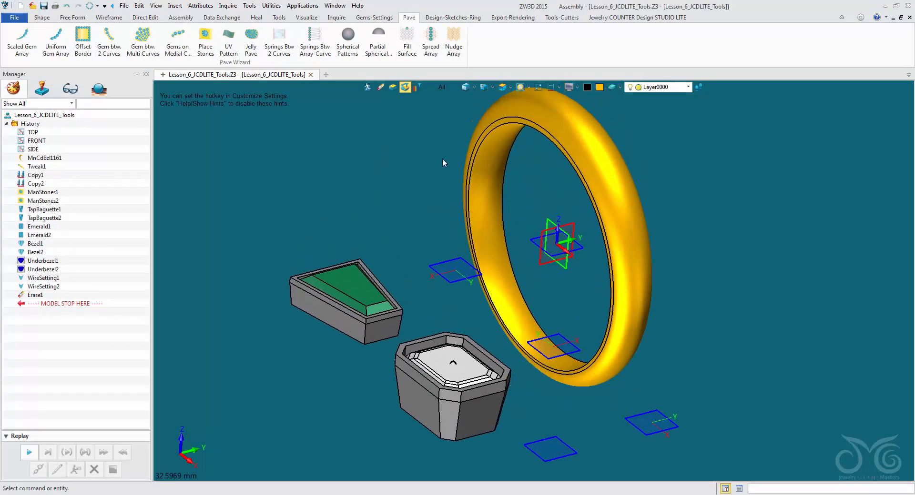
# Inquire the size, weight and material of the green tapered baguette and the white emerald-cut stone.
pyautogui.click(561, 18)
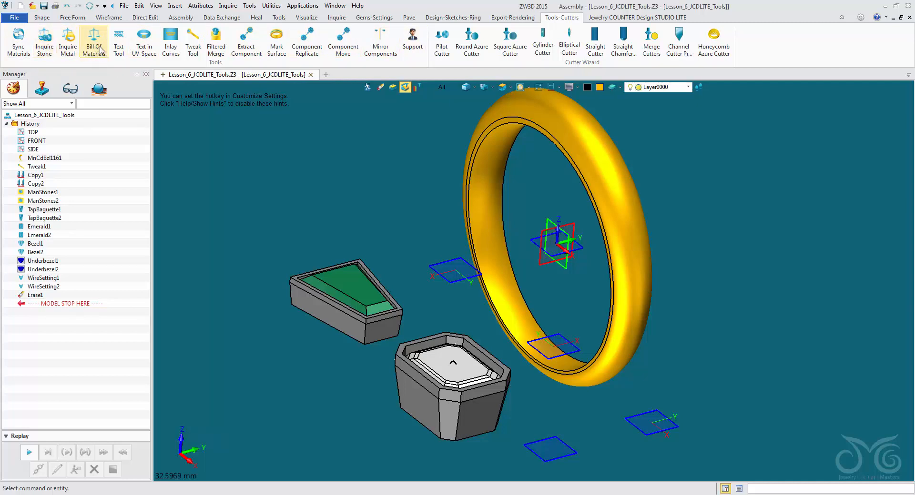
pyautogui.click(43, 50)
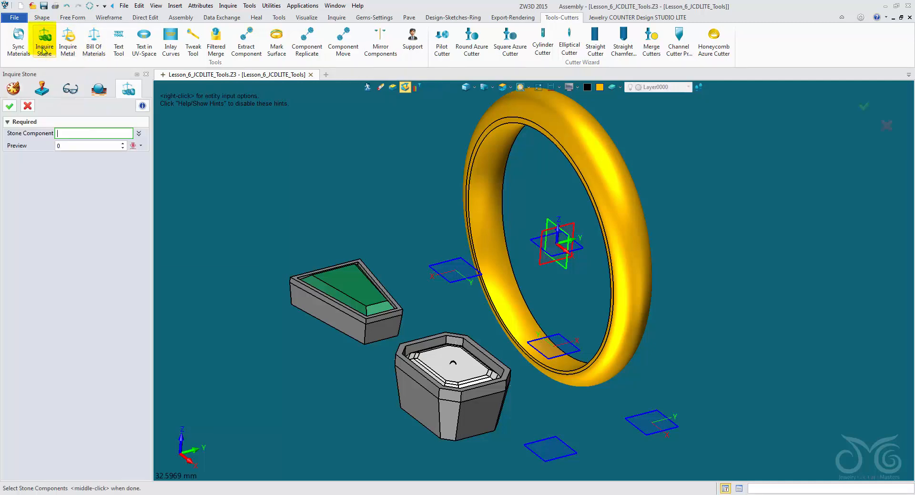
pyautogui.moveTo(142, 99); pyautogui.dragTo(86, 181)
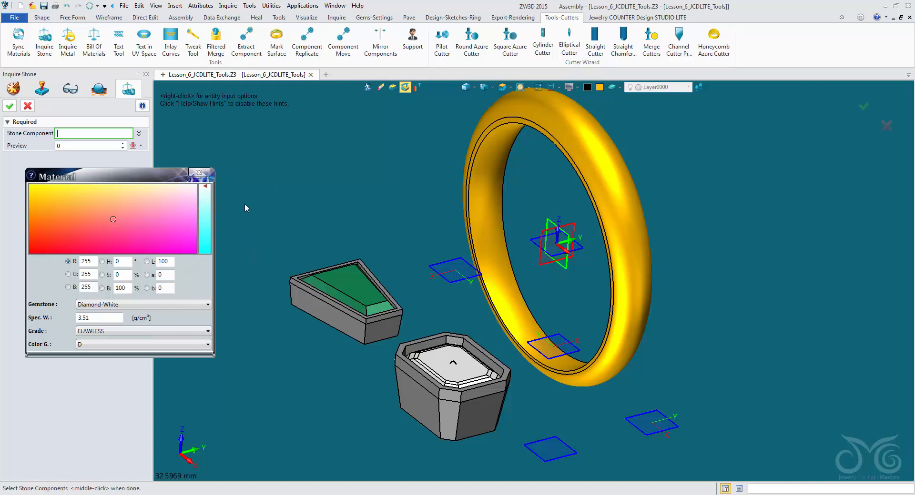
pyautogui.click(337, 286)
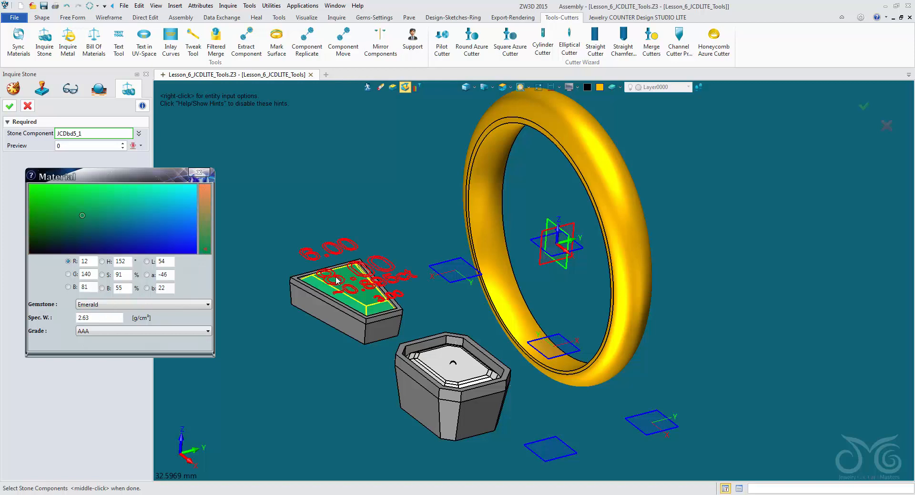
pyautogui.click(355, 286)
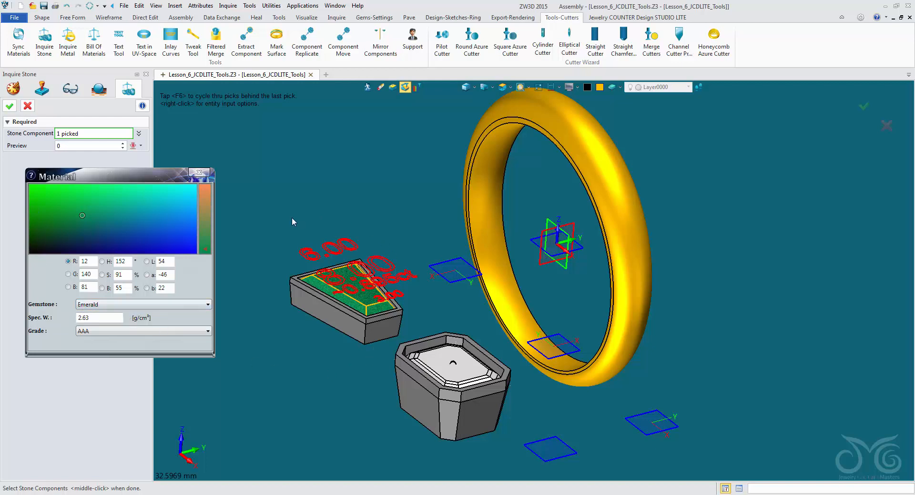
pyautogui.click(334, 327)
pyautogui.scroll(5, 313, 265)
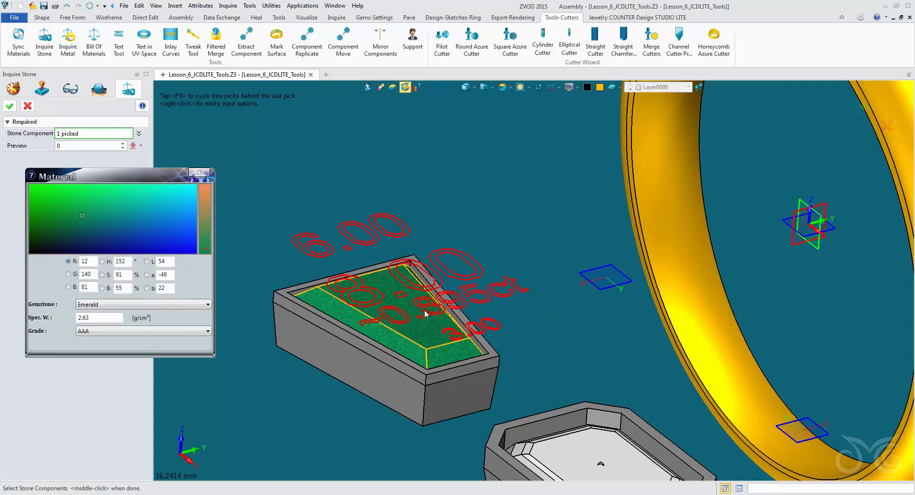
pyautogui.scroll(-3, 506, 314)
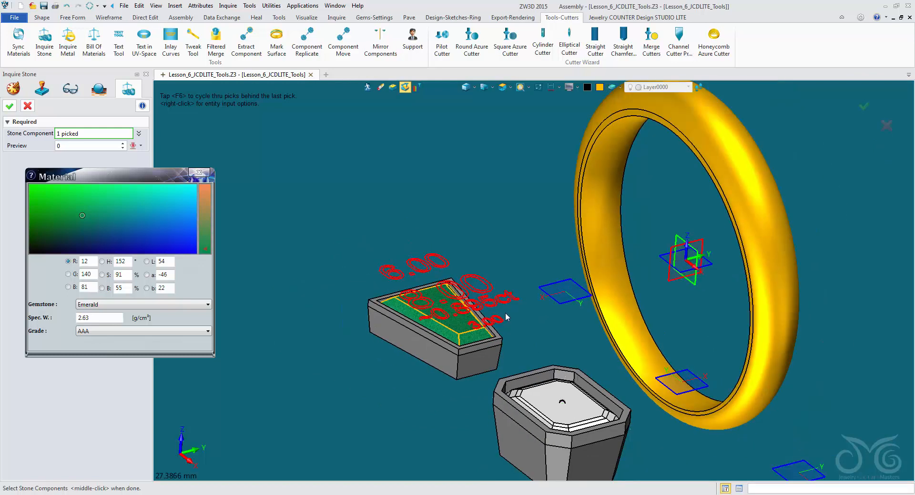
pyautogui.click(566, 397)
pyautogui.moveTo(452, 407); pyautogui.dragTo(377, 329, button='middle')
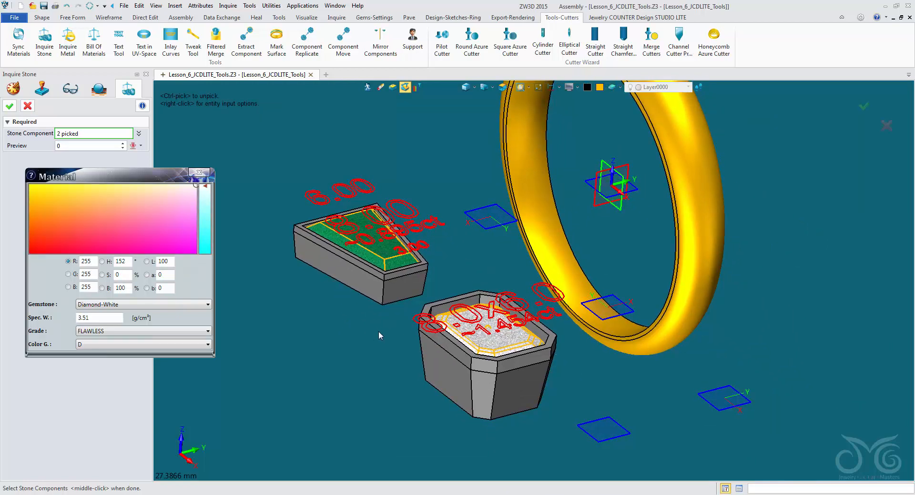
# Close the stone inquiry and merge the white emerald-cut stone component into the assembly as a solid shape.
pyautogui.scroll(1, 379, 335)
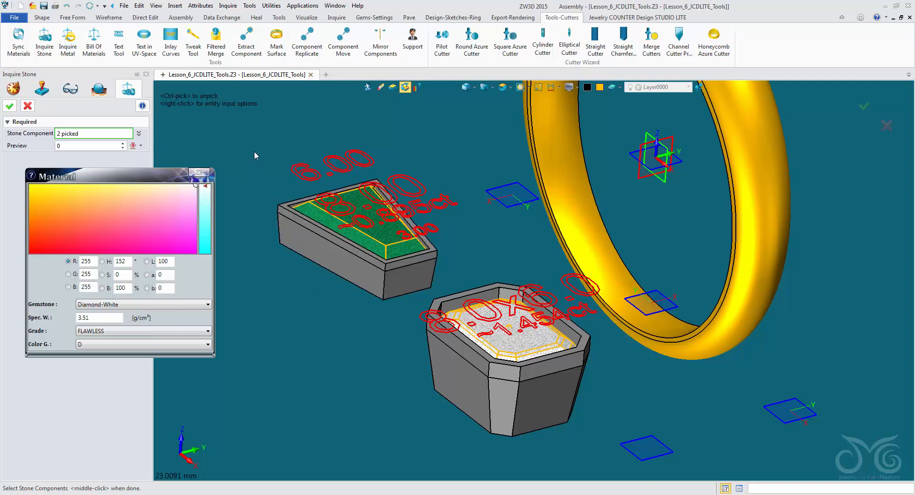
pyautogui.click(29, 105)
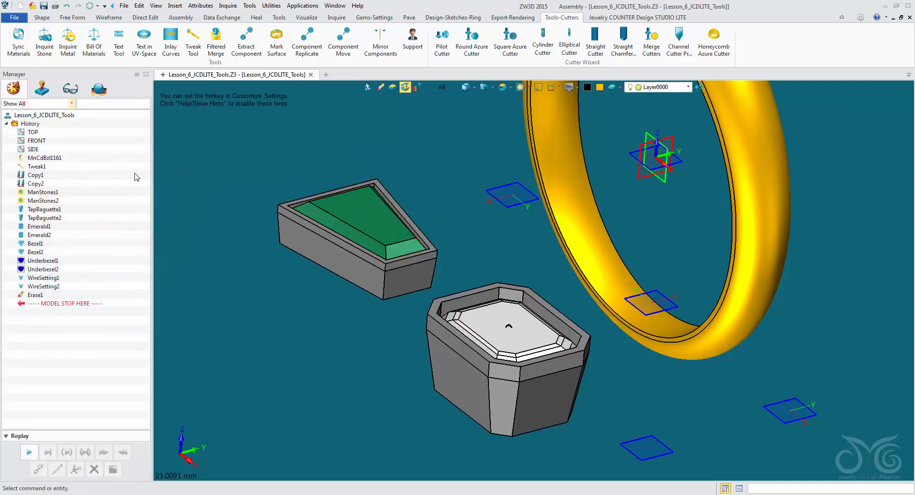
pyautogui.click(41, 17)
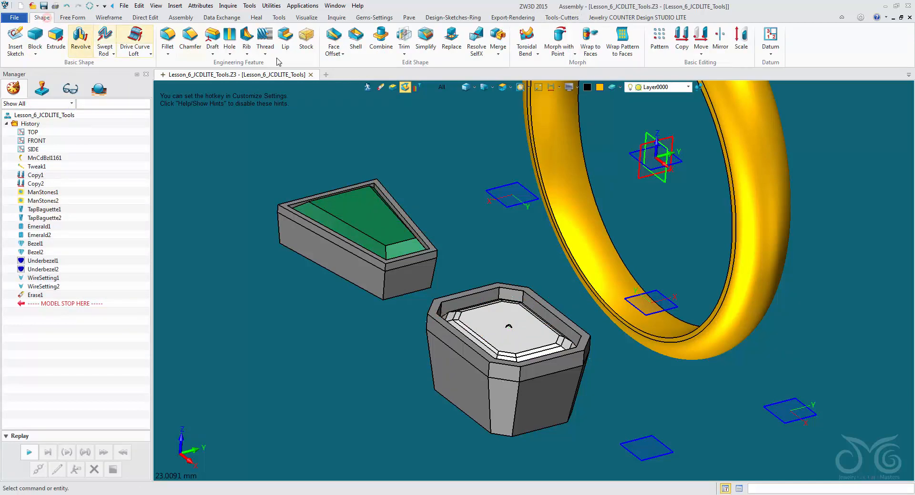
pyautogui.click(497, 38)
pyautogui.click(524, 346)
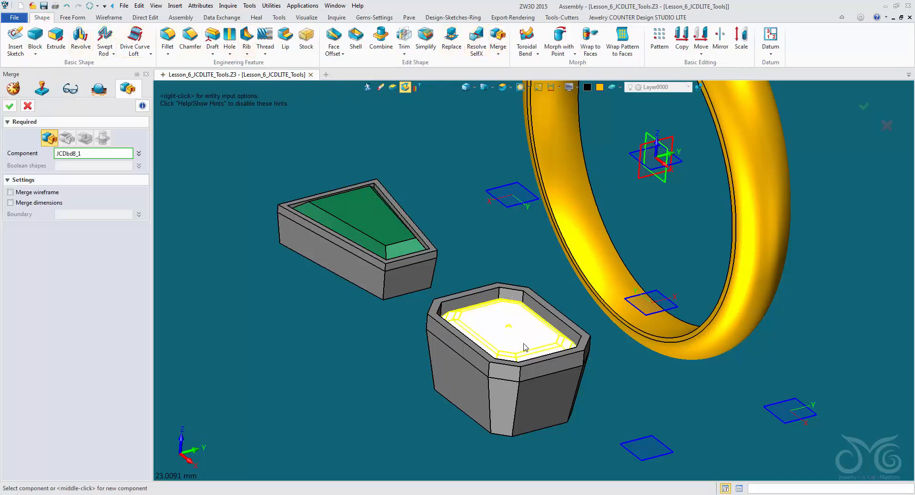
pyautogui.click(524, 347)
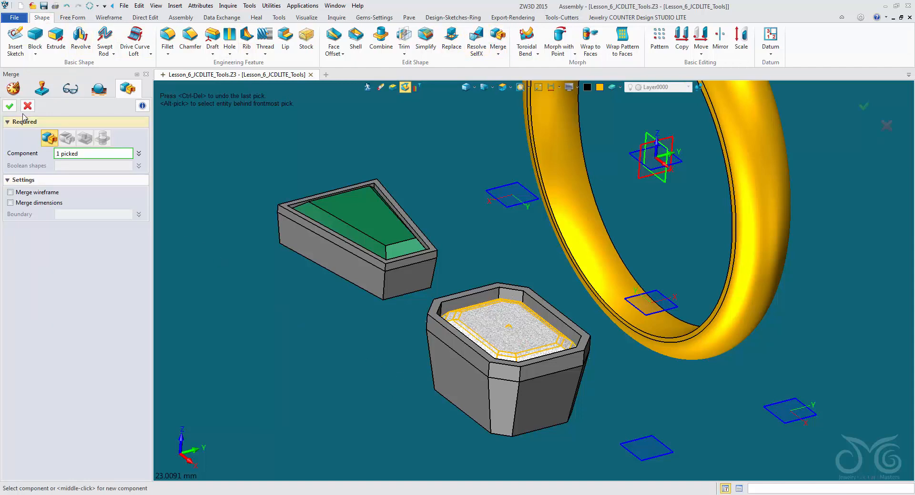
pyautogui.click(10, 106)
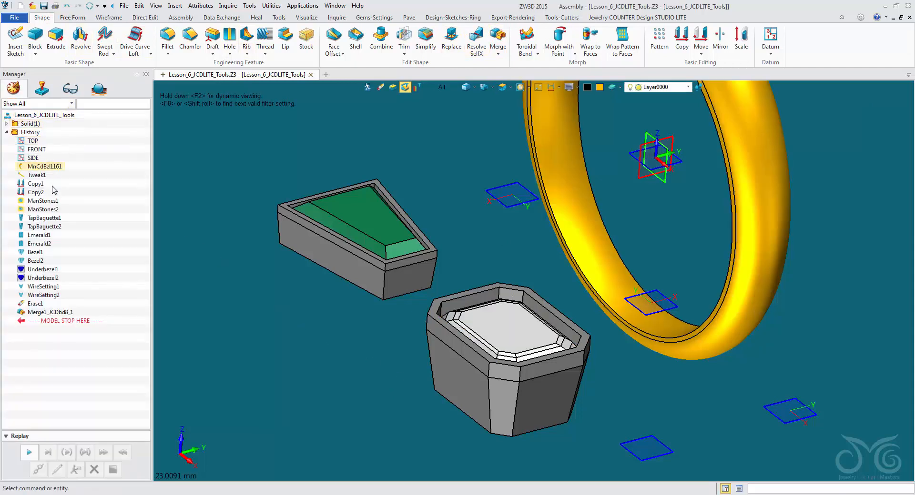
# Set the pick filter to Shape and give the white stone face attributes of transparency 15, shine 98, gloss 100 and refraction 2.600.
pyautogui.moveTo(306, 370); pyautogui.dragTo(262, 348, button='middle')
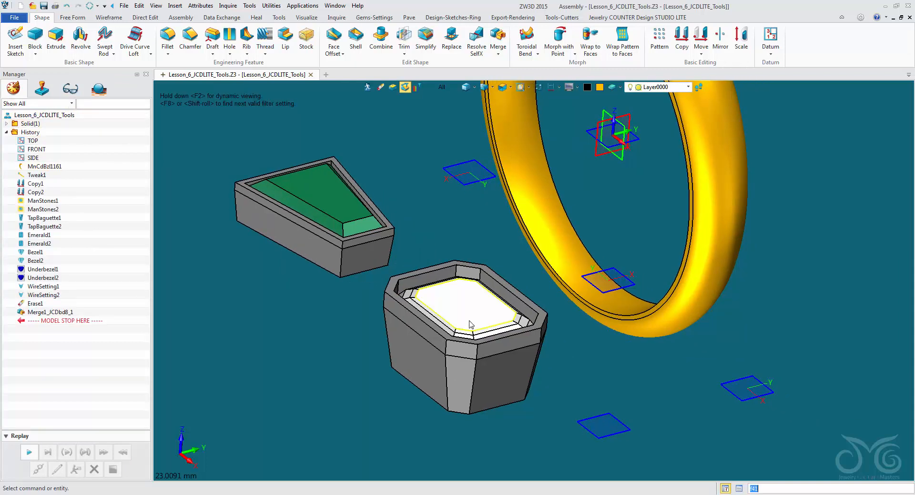
pyautogui.click(445, 87)
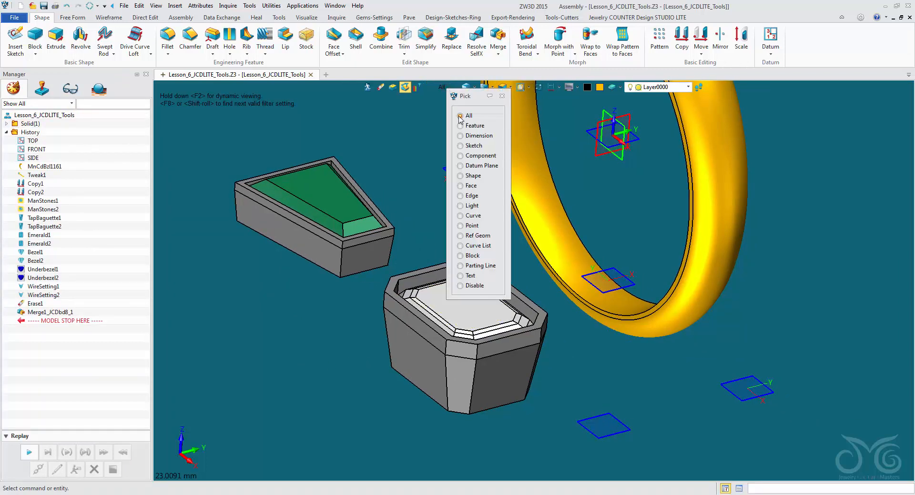
pyautogui.click(472, 179)
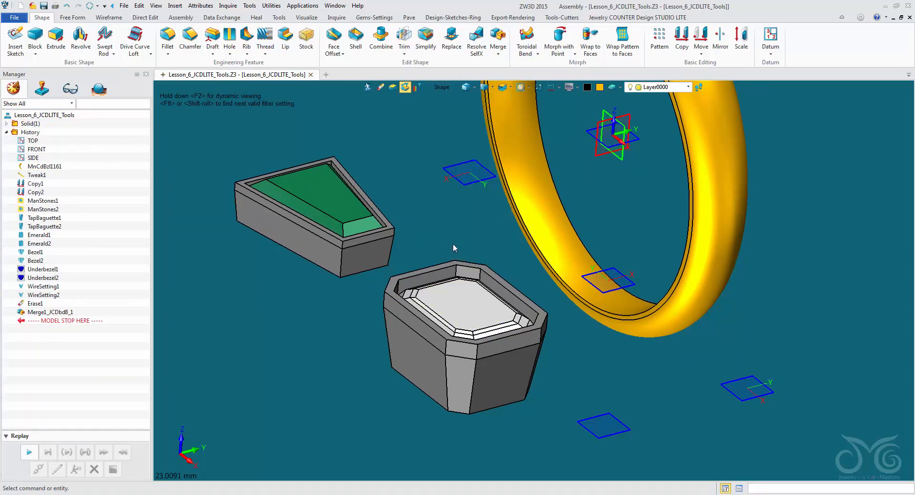
pyautogui.click(454, 303)
pyautogui.rightClick(455, 304)
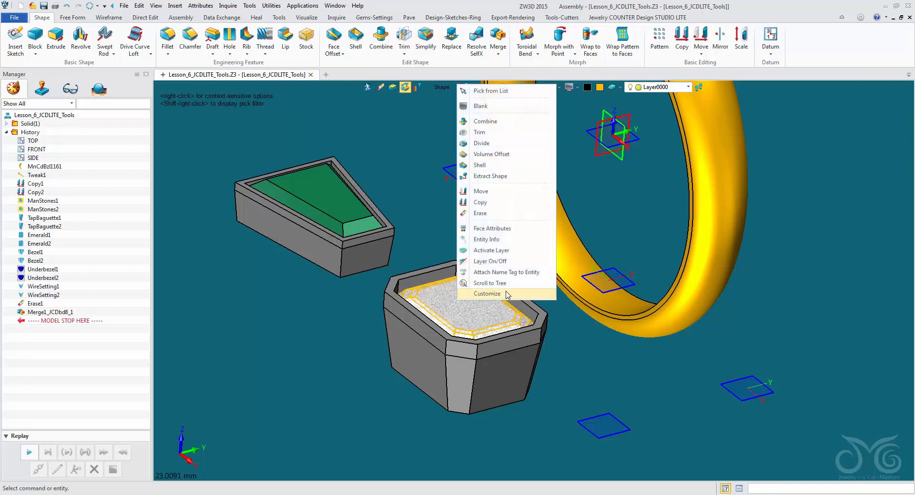
pyautogui.click(519, 231)
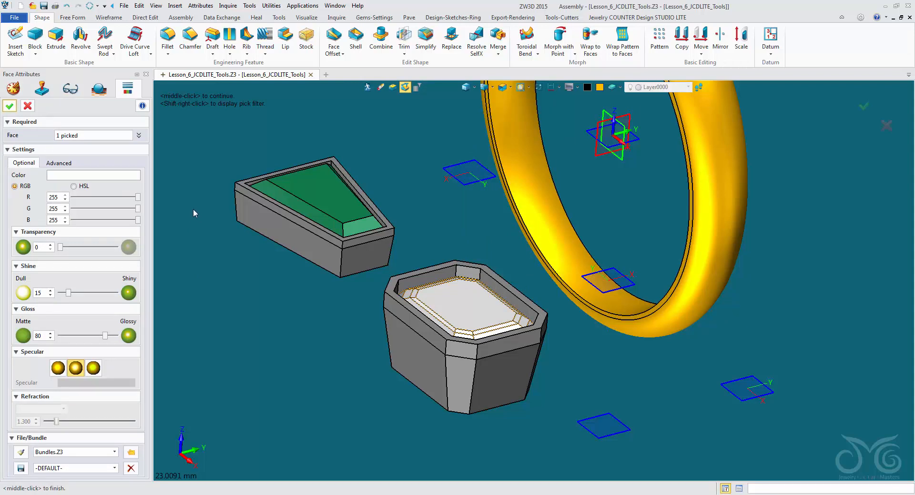
pyautogui.moveTo(40, 248); pyautogui.dragTo(35, 248)
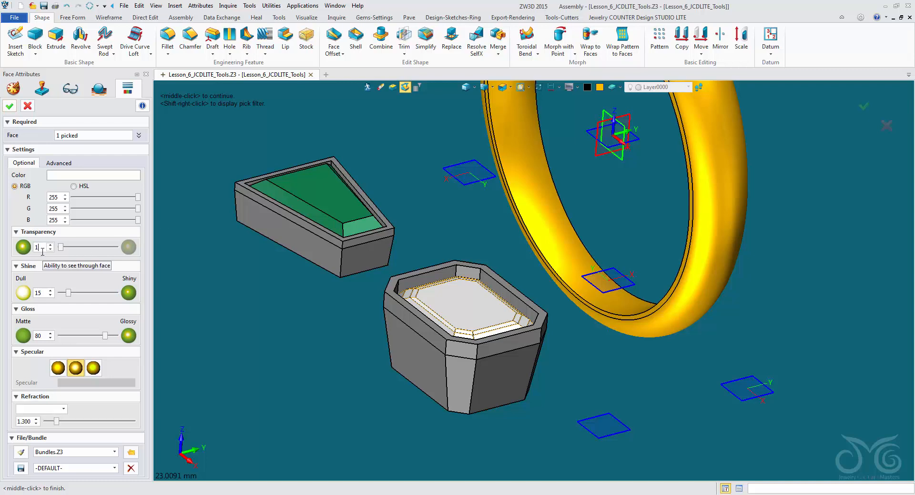
pyautogui.write('15')
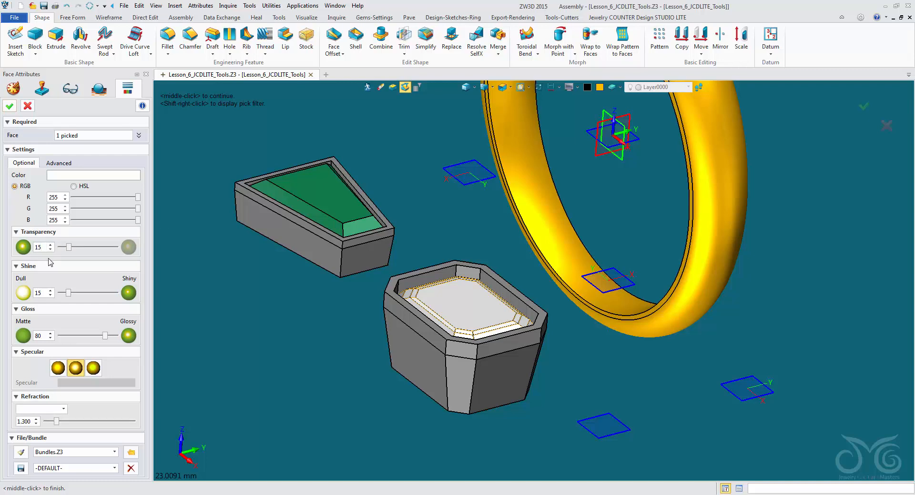
pyautogui.moveTo(69, 293); pyautogui.dragTo(117, 338)
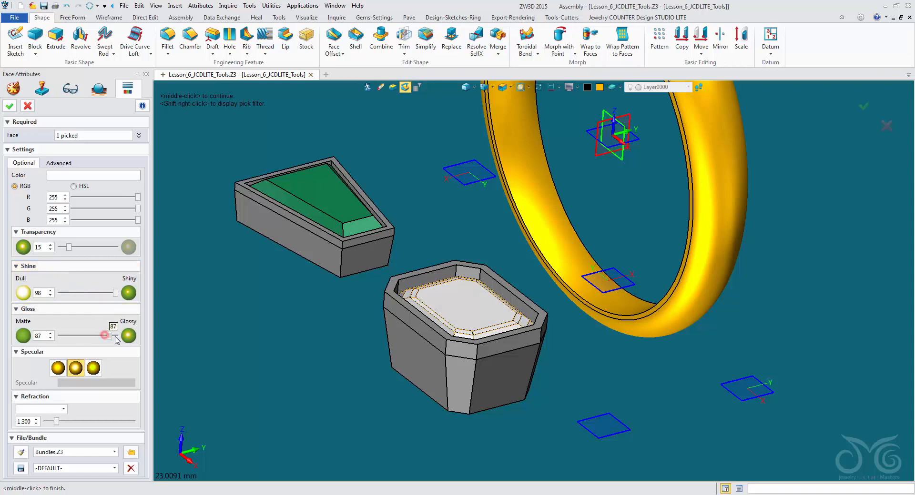
pyautogui.moveTo(56, 422); pyautogui.dragTo(102, 429)
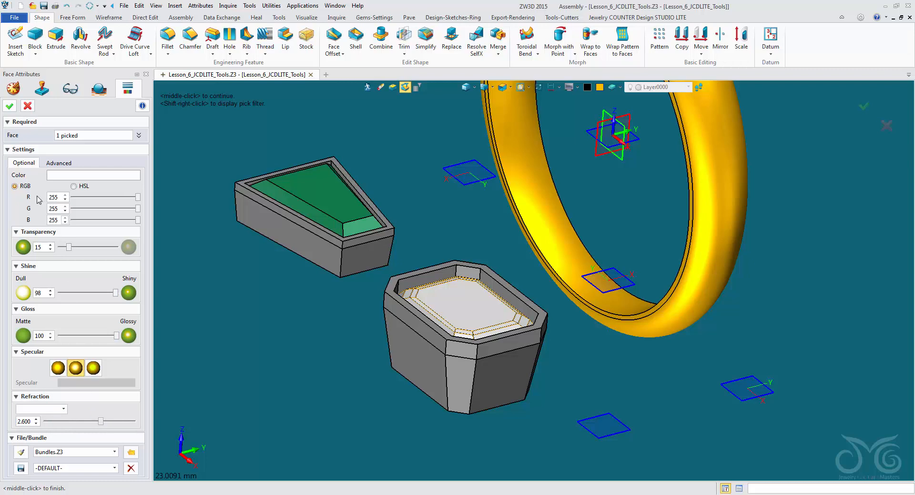
pyautogui.middleClick(252, 375)
# Try to inquire the stone data of the merged, transparent white emerald-cut stone.
pyautogui.moveTo(251, 376); pyautogui.dragTo(453, 452, button='middle')
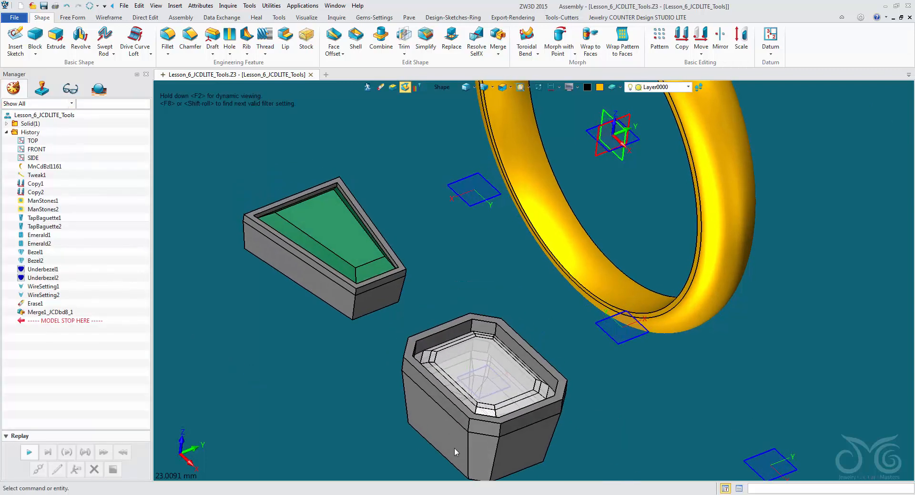
pyautogui.scroll(4, 370, 365)
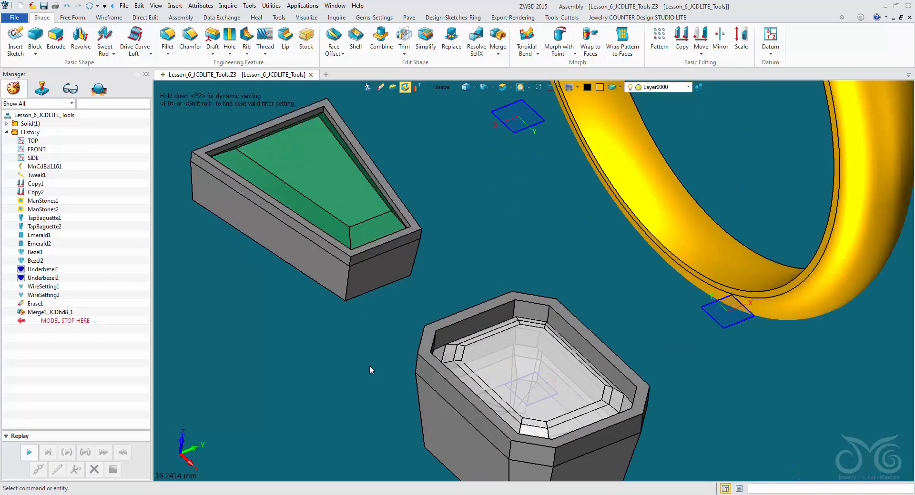
pyautogui.moveTo(341, 340); pyautogui.dragTo(330, 335, button='middle')
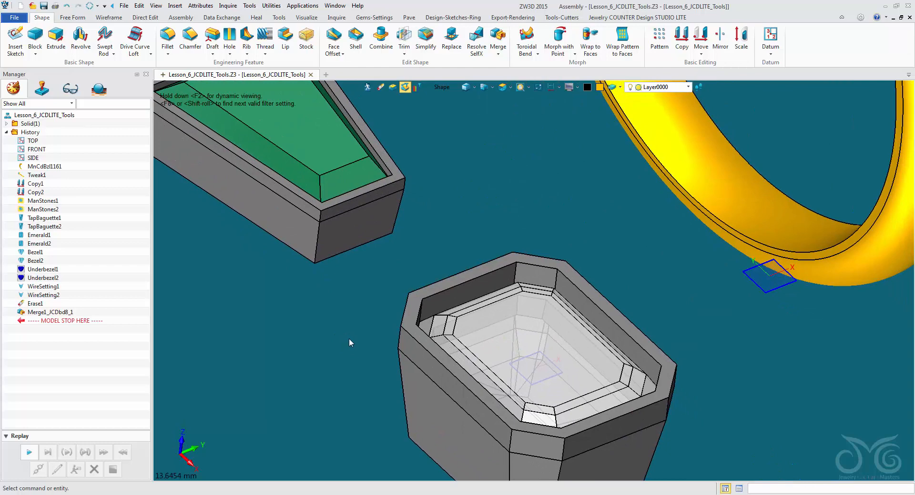
pyautogui.scroll(-3, 349, 338)
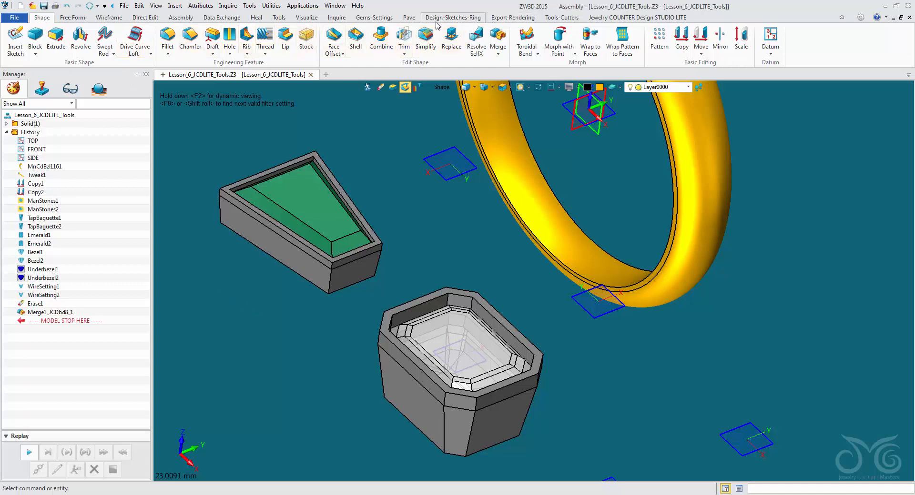
pyautogui.click(549, 18)
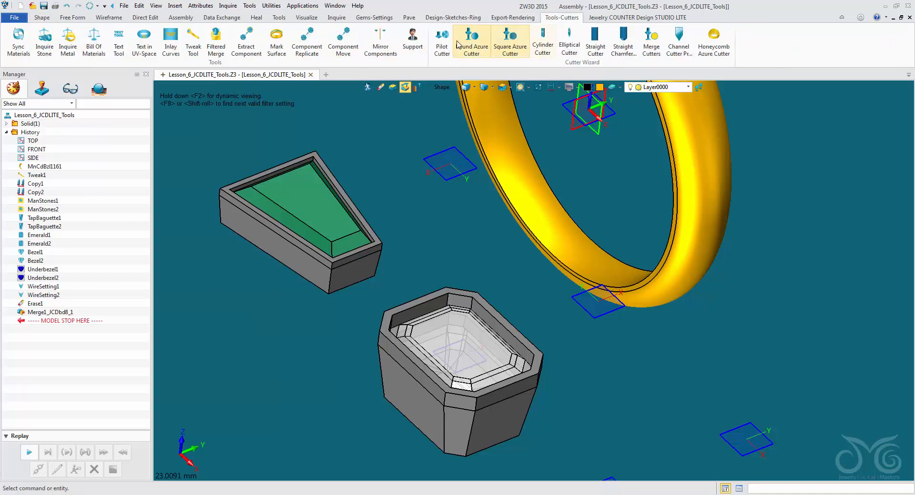
pyautogui.click(45, 40)
pyautogui.click(455, 358)
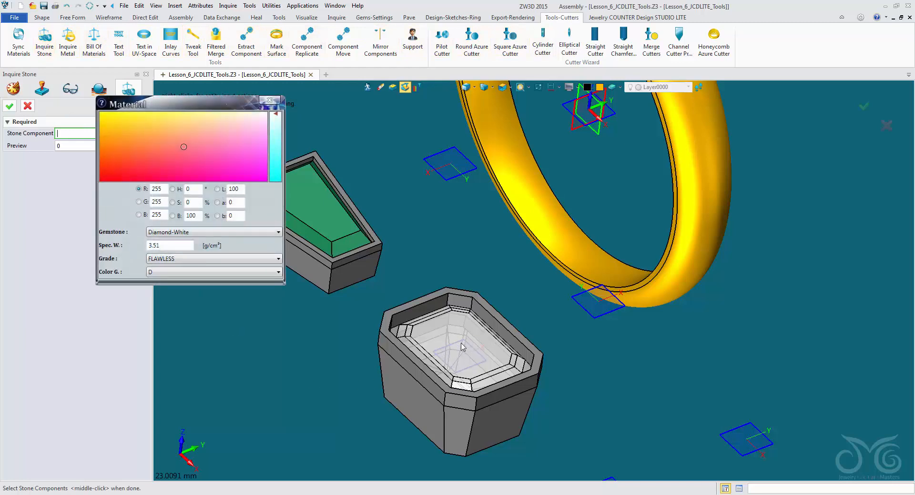
pyautogui.click(270, 100)
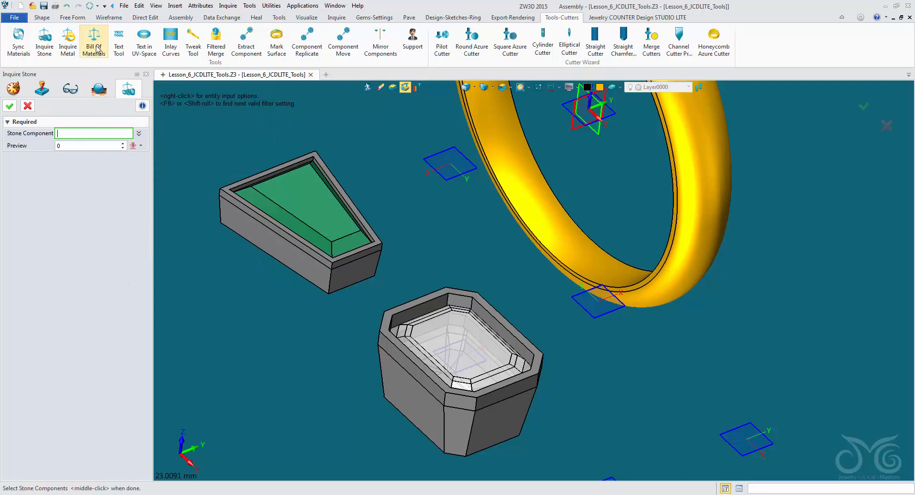
pyautogui.click(30, 108)
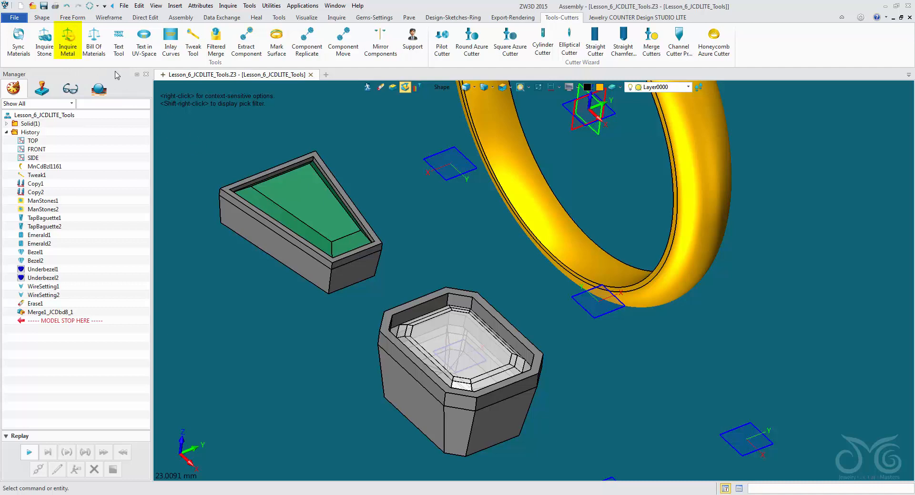
# Try to inquire the metal weight of the bezel around the emerald-cut stone.
pyautogui.click(68, 42)
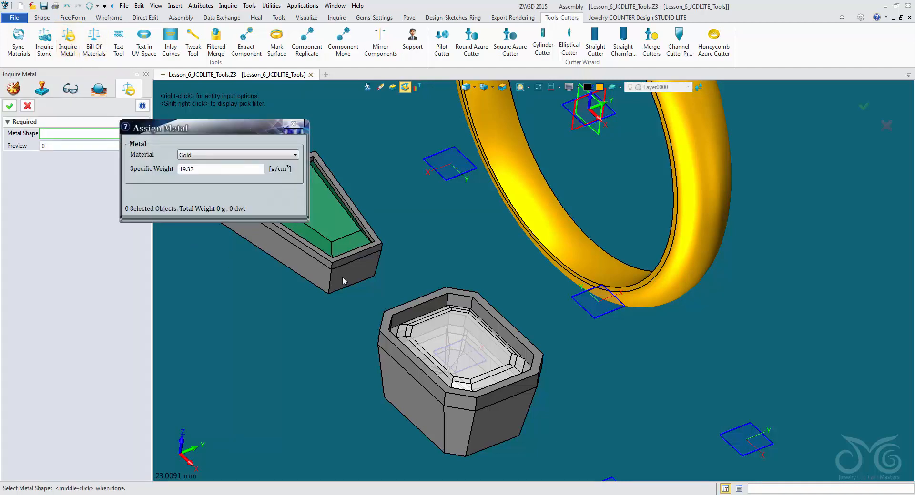
pyautogui.click(401, 365)
pyautogui.click(294, 124)
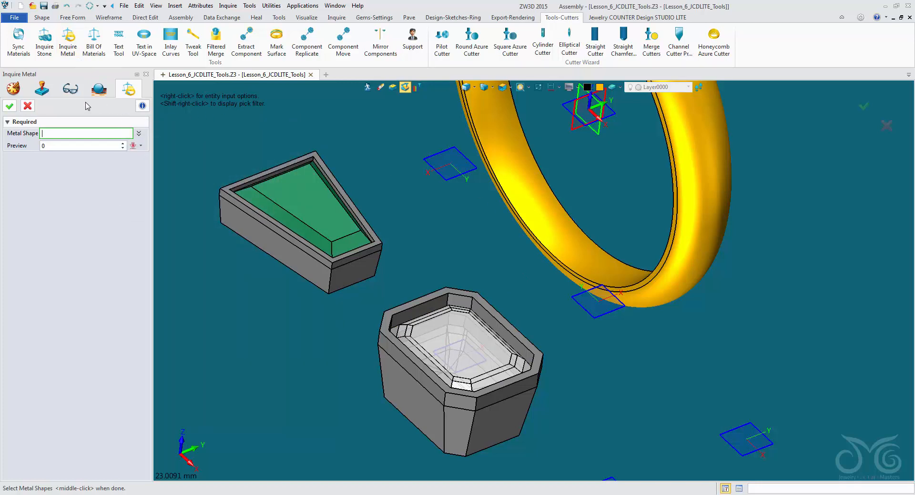
pyautogui.click(26, 106)
# Pick the emerald-cut bezel with the Tweak Tool and load its BZLEmerald parameters for editing.
pyautogui.click(42, 17)
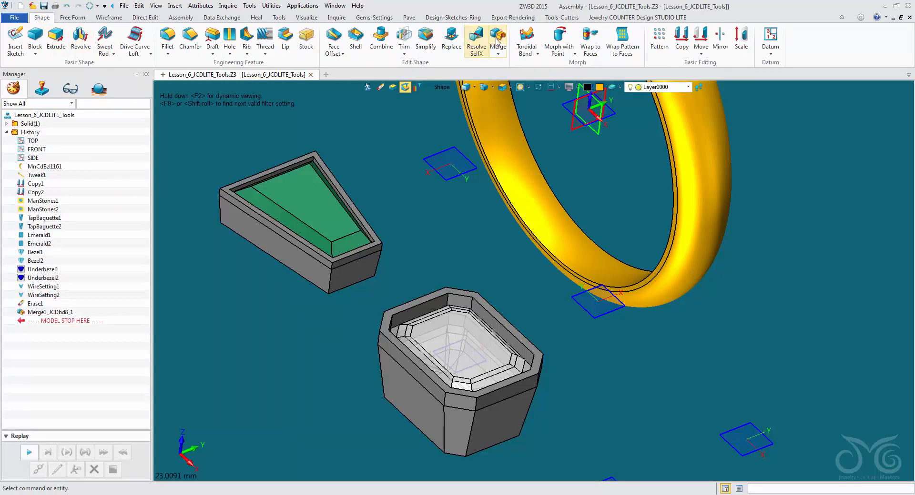
pyautogui.scroll(-3, 414, 136)
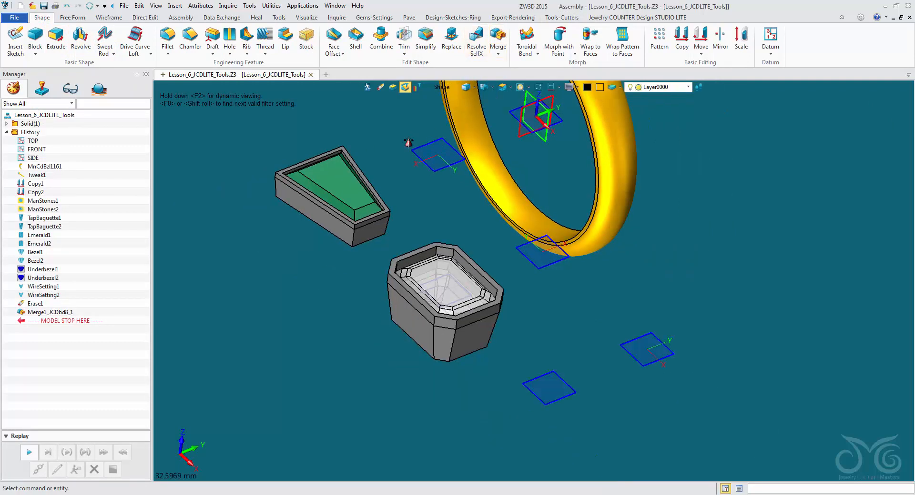
pyautogui.moveTo(413, 135); pyautogui.dragTo(373, 216, button='middle')
pyautogui.moveTo(374, 213)
pyautogui.mouseDown(button='right')
pyautogui.moveTo(388, 202)
pyautogui.moveTo(373, 208)
pyautogui.mouseUp(button='right')
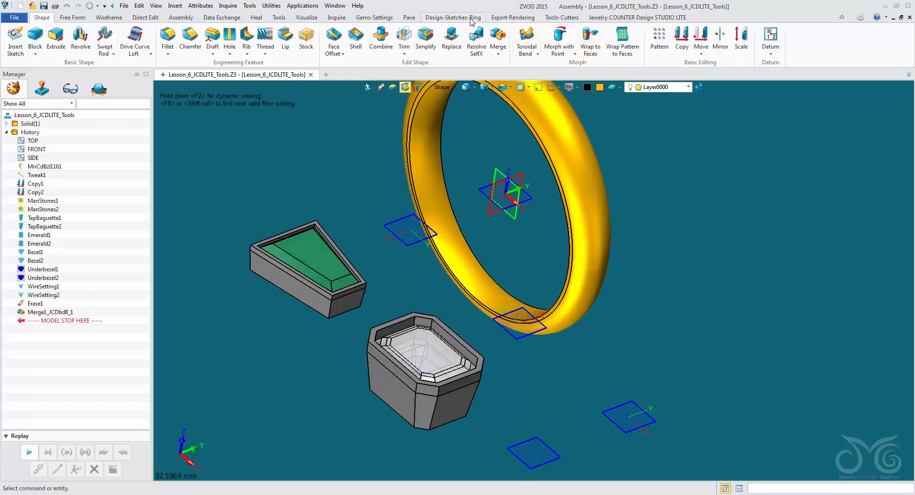
pyautogui.click(562, 18)
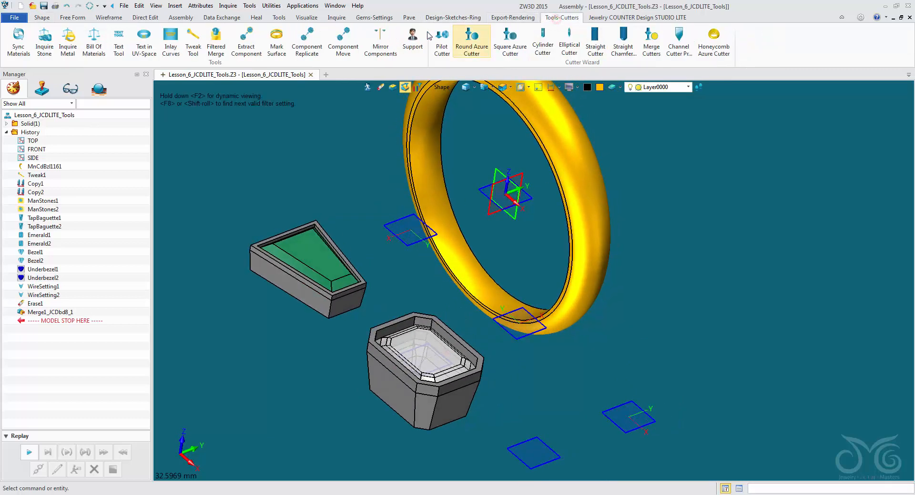
pyautogui.click(193, 50)
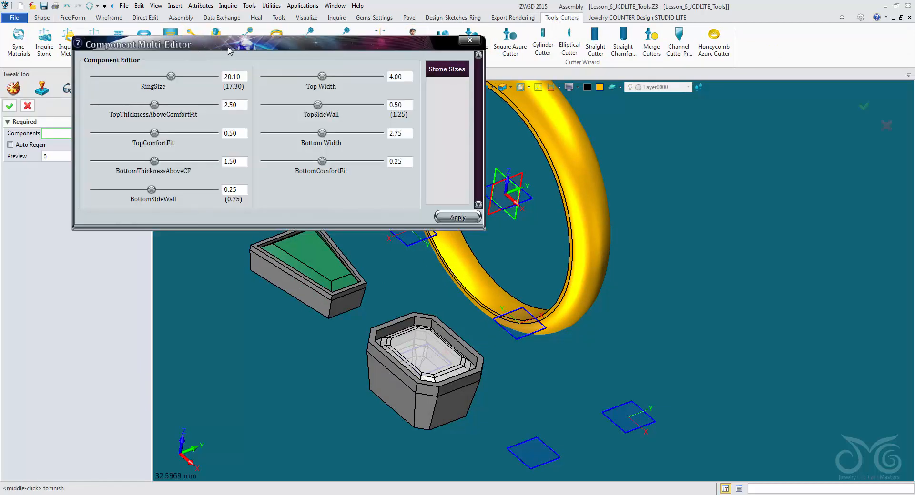
pyautogui.moveTo(230, 51); pyautogui.dragTo(601, 101)
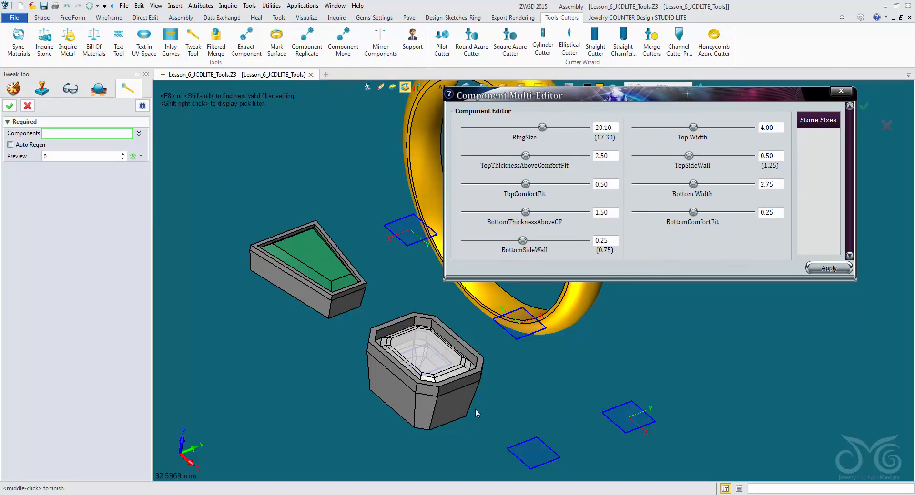
pyautogui.click(459, 400)
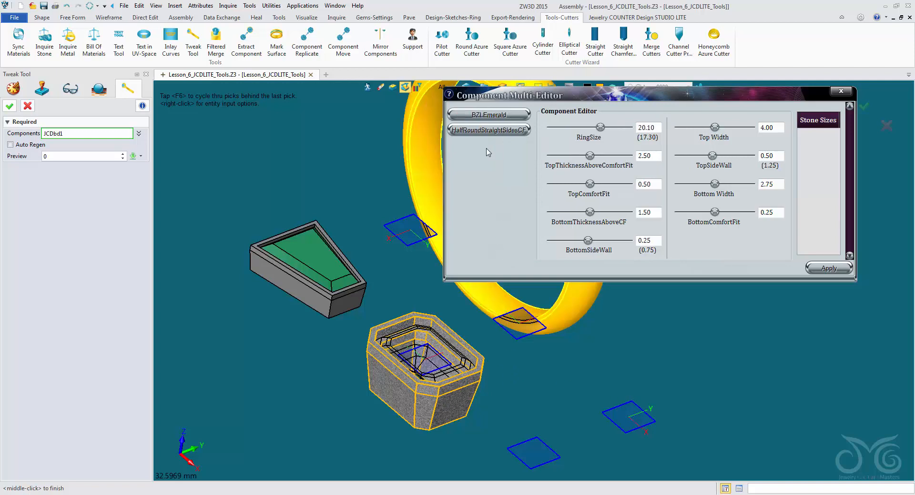
pyautogui.moveTo(611, 100); pyautogui.dragTo(658, 152)
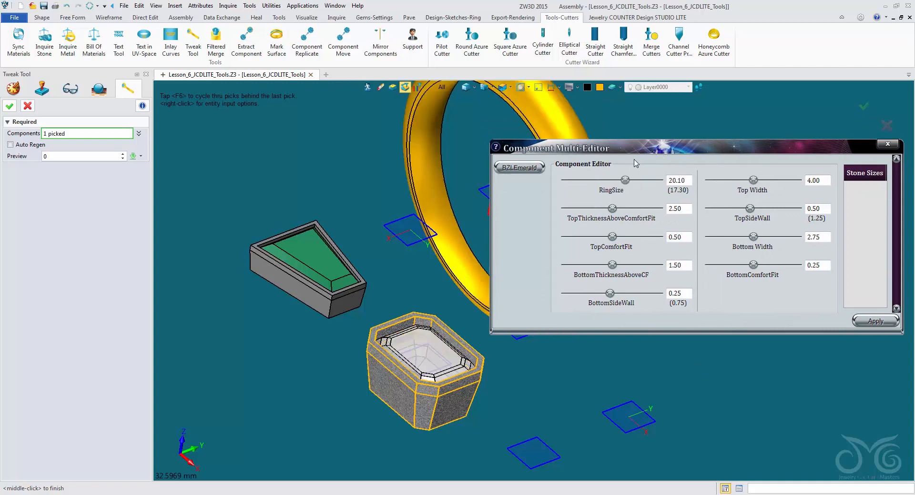
pyautogui.click(514, 174)
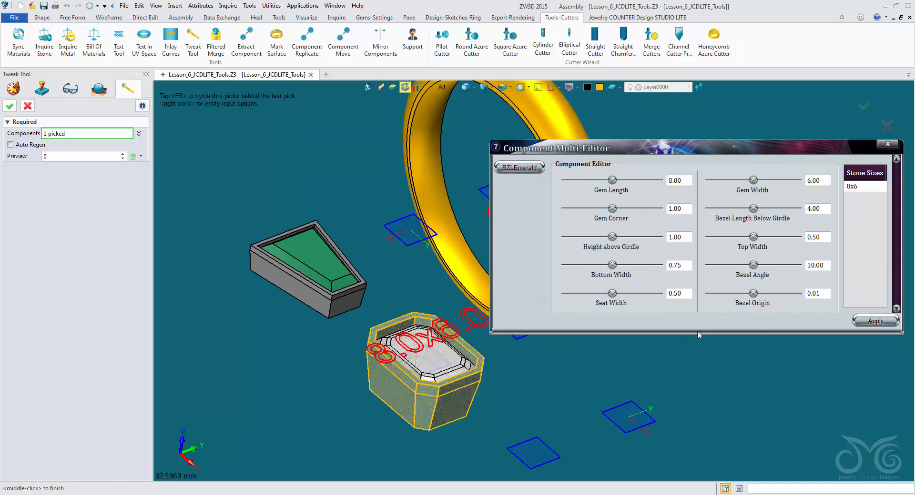
# Set the emerald bezel's Bezel Length Below Girdle to 3.00 and apply the tweak.
pyautogui.moveTo(696, 330); pyautogui.dragTo(713, 410)
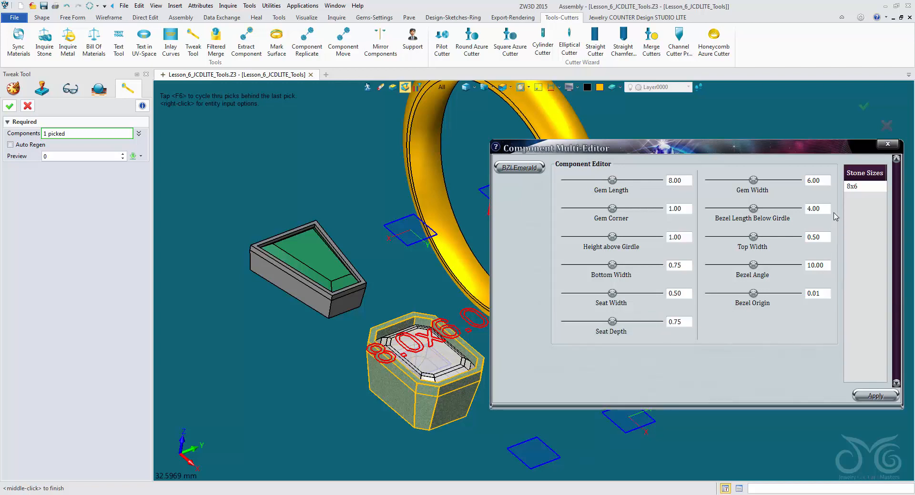
pyautogui.moveTo(828, 210); pyautogui.dragTo(791, 213)
pyautogui.write('3')
pyautogui.click(861, 394)
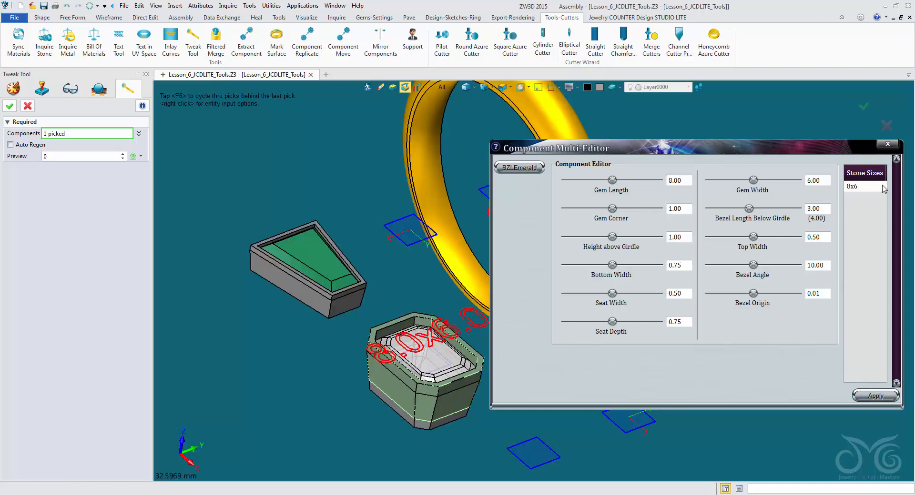
pyautogui.click(10, 105)
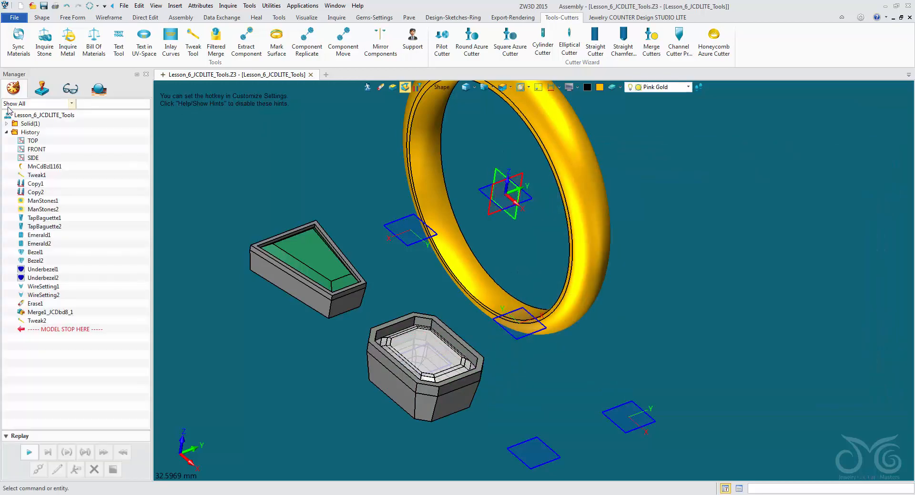
# Merge the gold ring and the emerald-cut bezel components into the assembly as solid shapes.
pyautogui.moveTo(262, 164); pyautogui.dragTo(343, 192, button='middle')
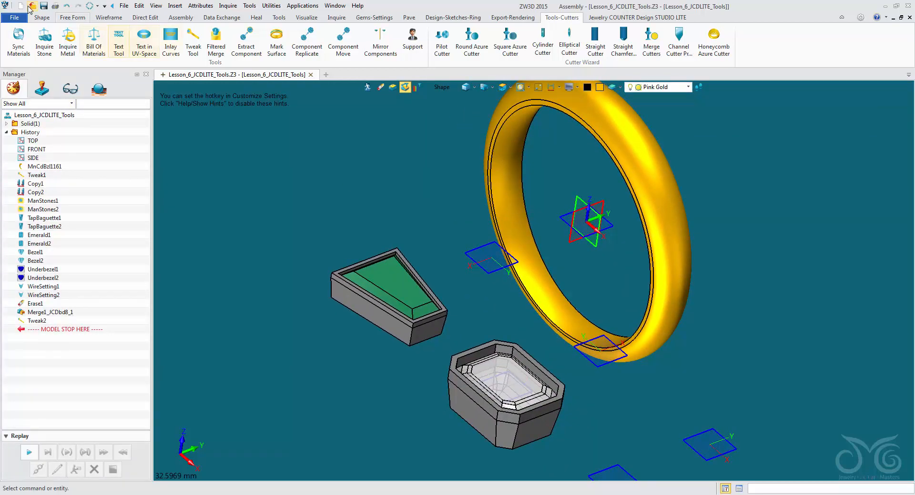
pyautogui.click(42, 17)
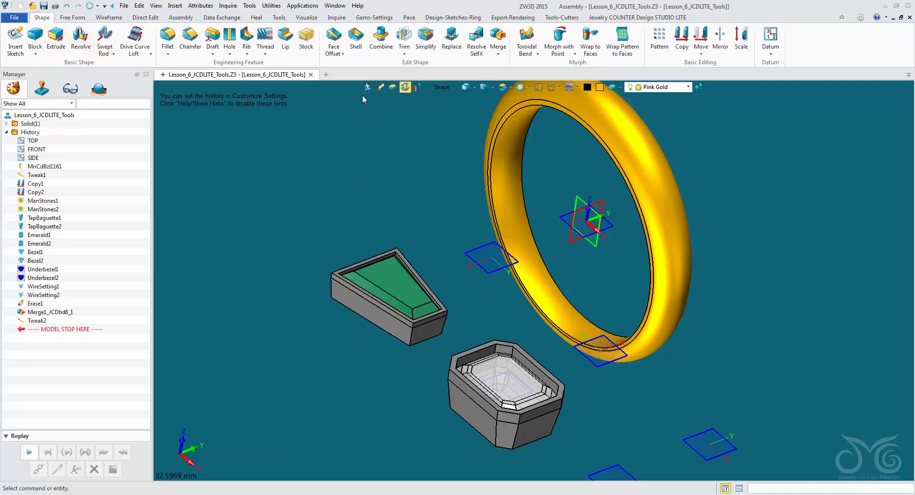
pyautogui.click(497, 35)
pyautogui.click(503, 127)
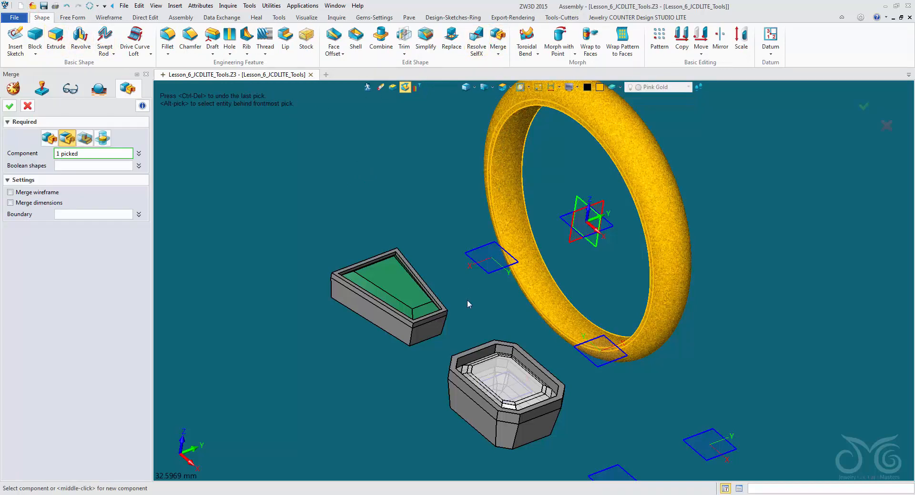
pyautogui.click(465, 358)
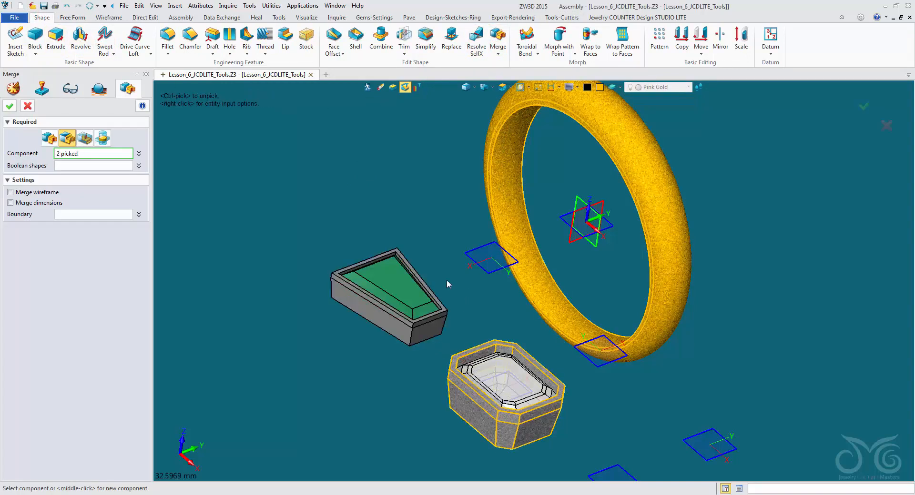
pyautogui.click(388, 328)
pyautogui.click(49, 138)
pyautogui.click(10, 106)
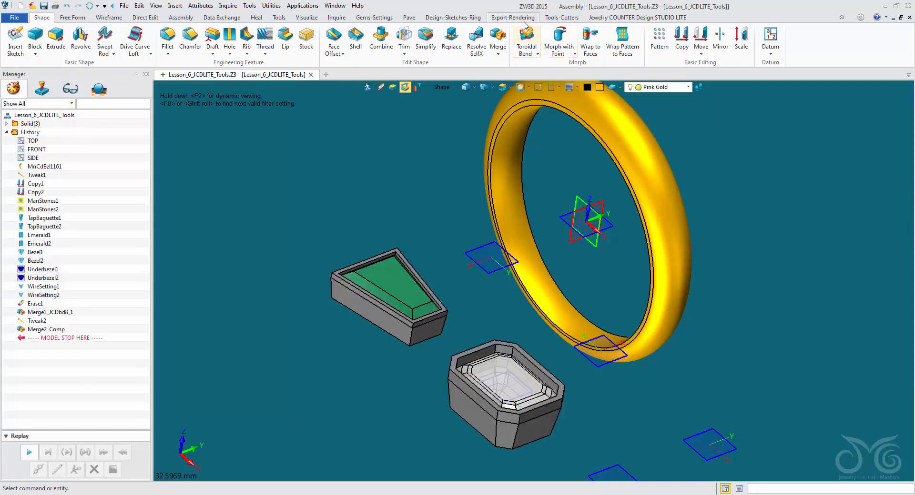
# Inquire the metal weight of the merged ring with Gold as the material.
pyautogui.click(561, 18)
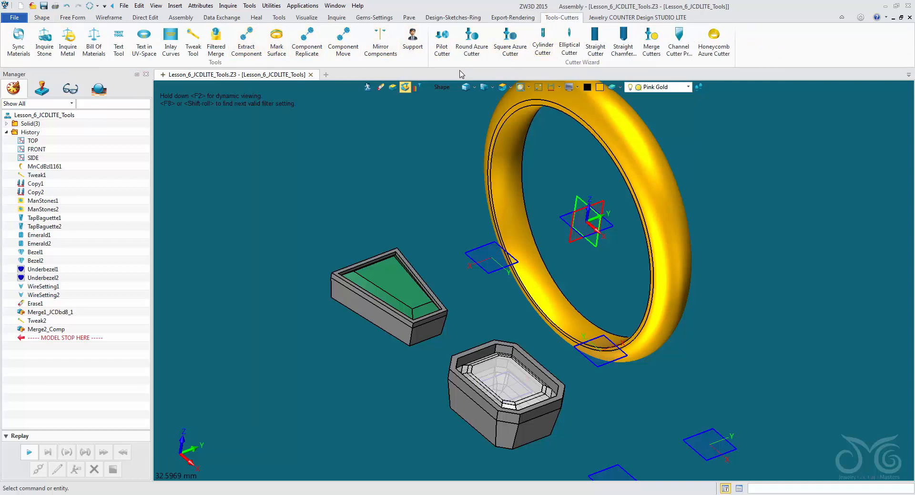
pyautogui.click(69, 44)
pyautogui.moveTo(100, 25); pyautogui.dragTo(158, 187)
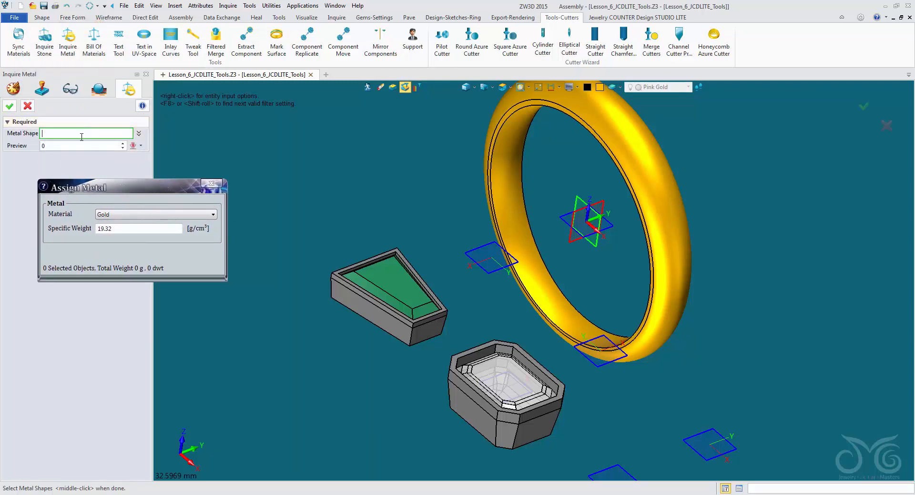
pyautogui.click(493, 180)
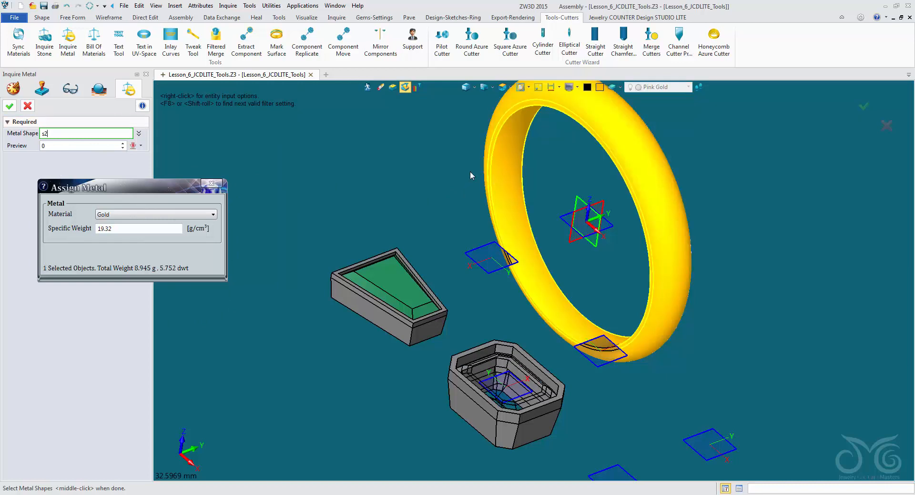
pyautogui.click(493, 166)
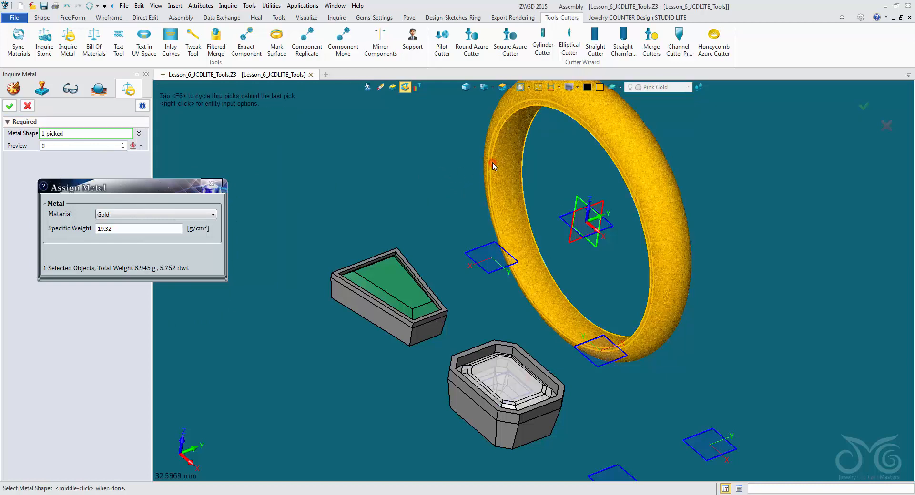
pyautogui.scroll(-2, 434, 179)
pyautogui.moveTo(432, 179); pyautogui.dragTo(415, 206, button='middle')
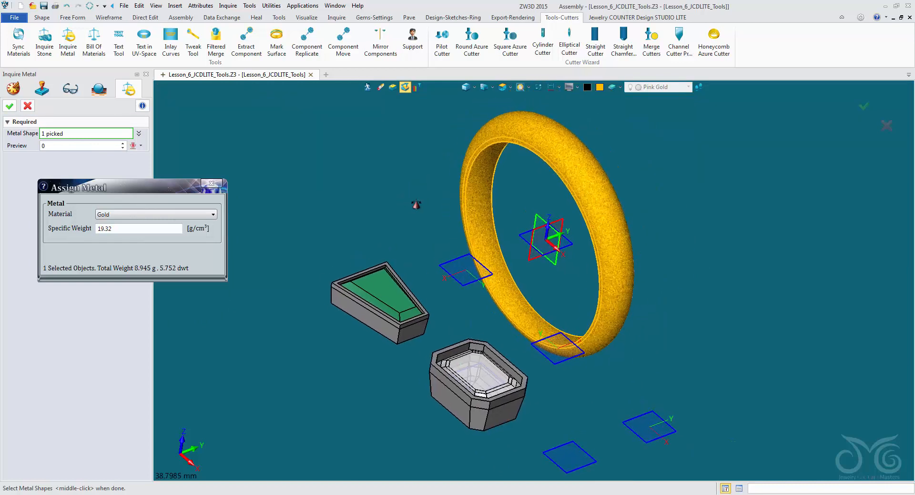
# Check the ring's weight with Gold 18K Yellow as the material and close the metal inquiry.
pyautogui.click(149, 216)
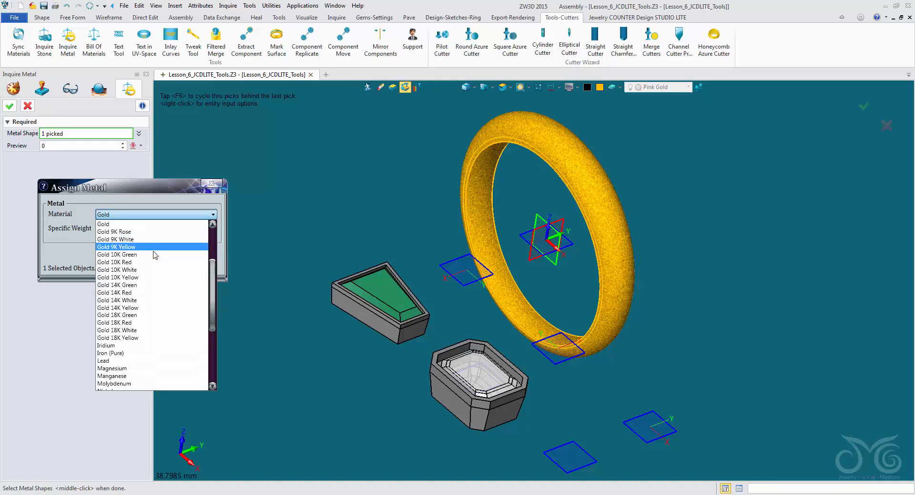
pyautogui.click(152, 339)
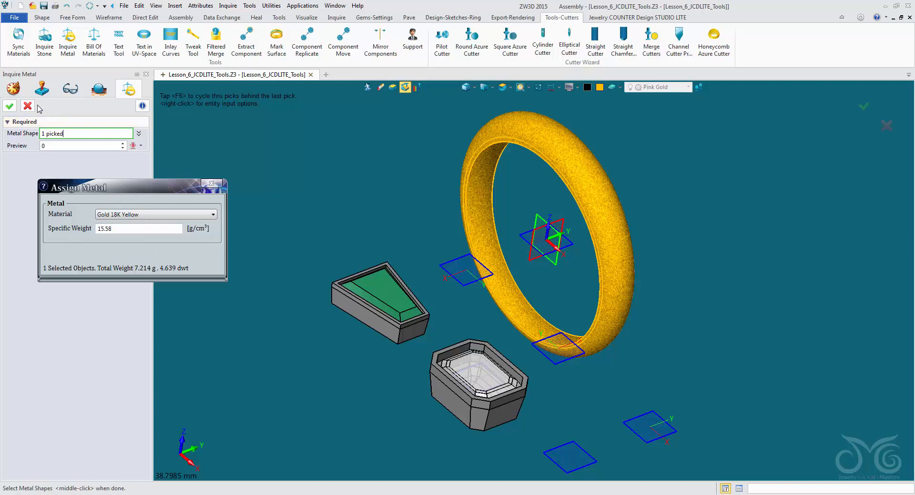
pyautogui.click(10, 106)
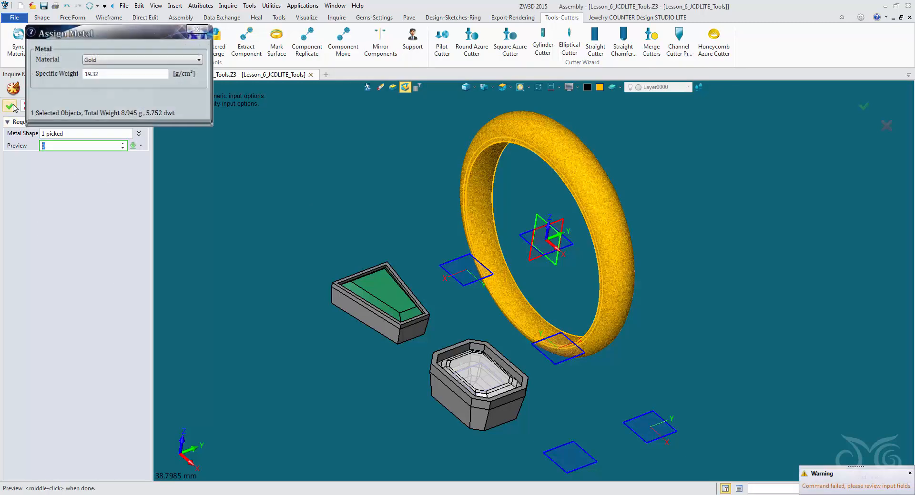
pyautogui.click(195, 33)
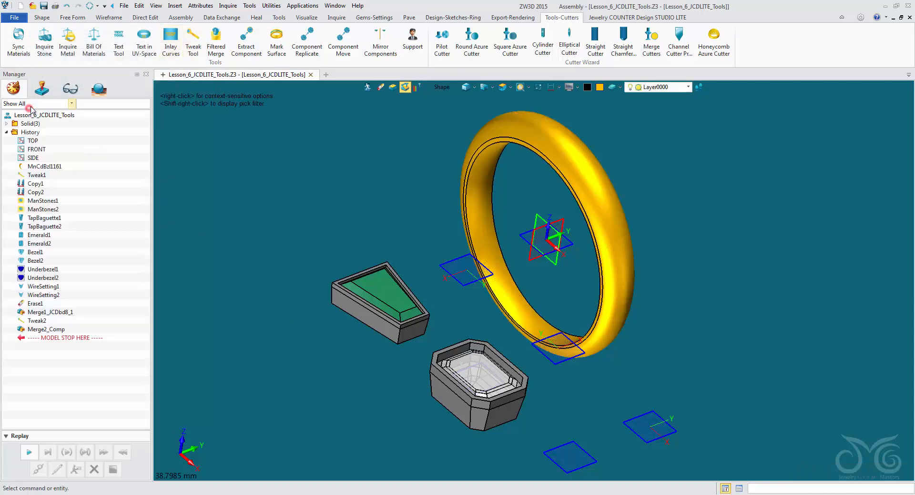
# Inquire the metal weight of the merged emerald-cut bezel with Silver as the material.
pyautogui.click(70, 41)
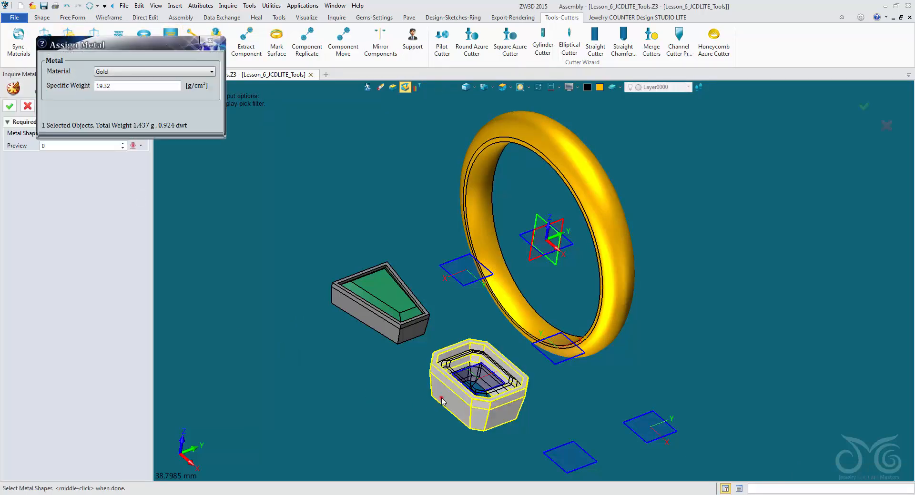
pyautogui.click(158, 72)
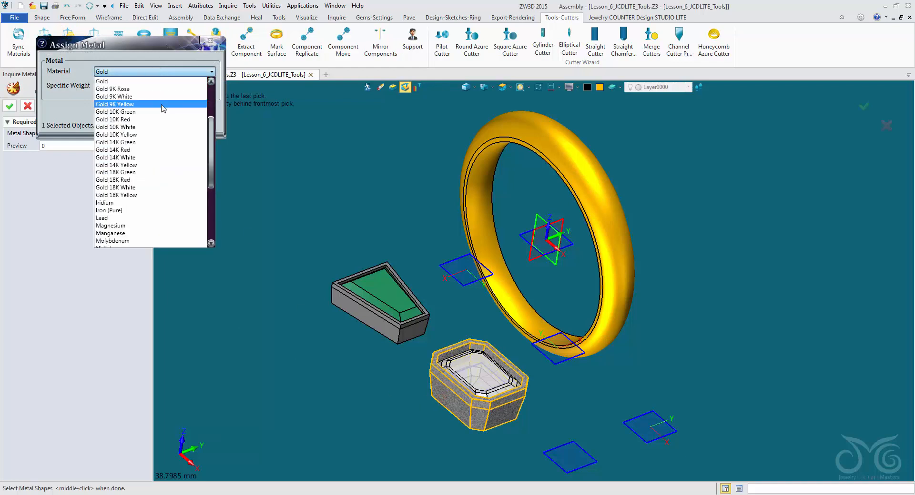
pyautogui.scroll(-5, 161, 125)
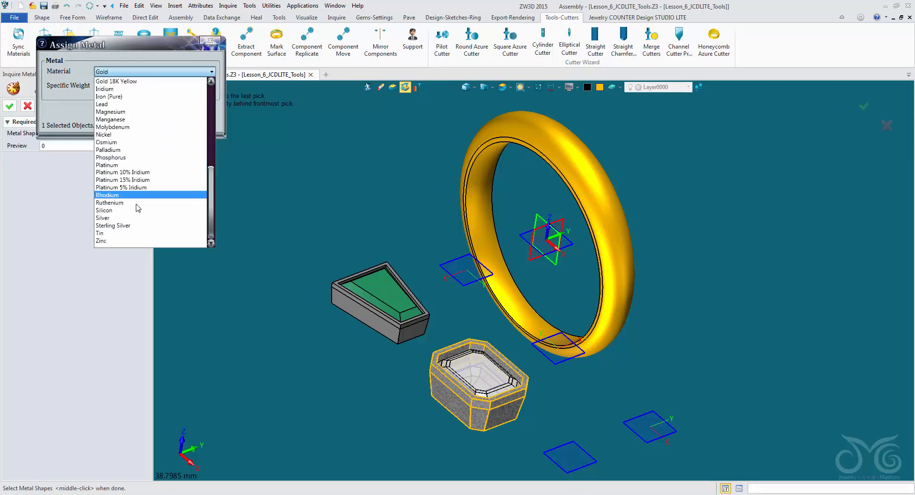
pyautogui.click(136, 219)
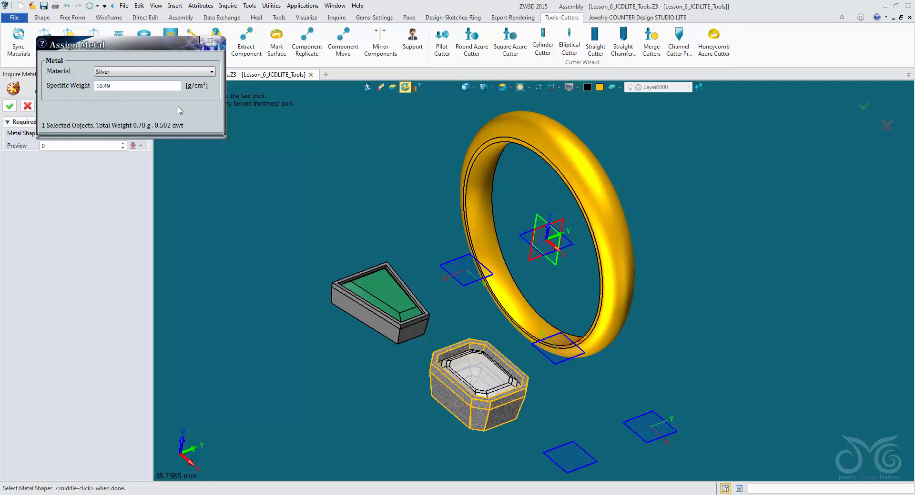
# Check the emerald-cut bezel's weight with Gold 18K Yellow as the material and close the metal inquiry.
pyautogui.click(202, 72)
pyautogui.click(196, 81)
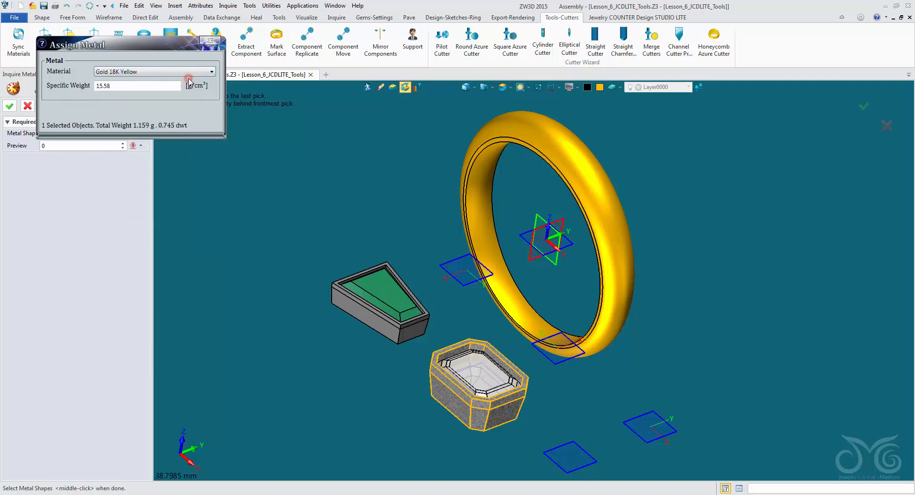
pyautogui.click(210, 41)
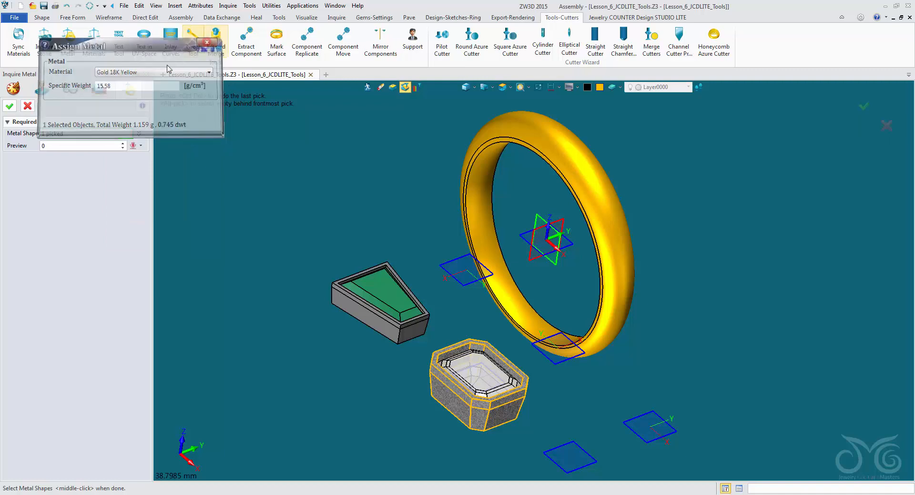
pyautogui.click(29, 107)
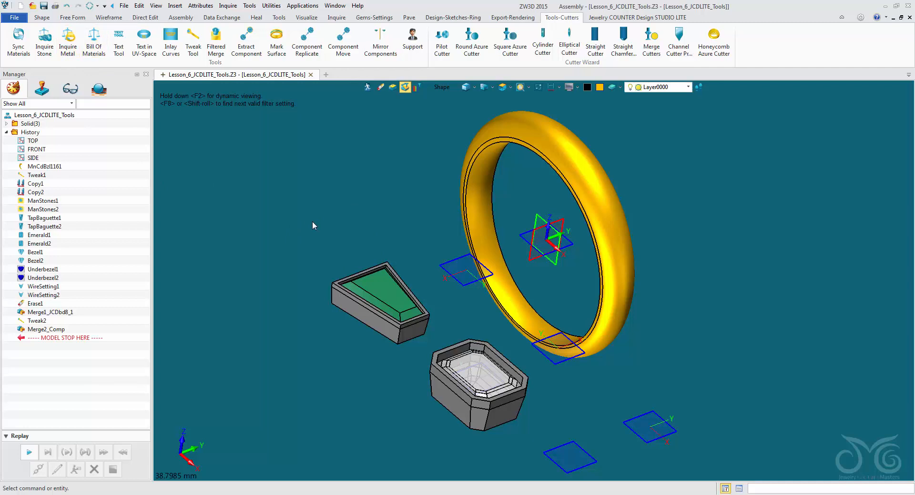
# Start a bill of materials and reposition and narrow its report window so the model's stones and settings are uncovered.
pyautogui.click(98, 45)
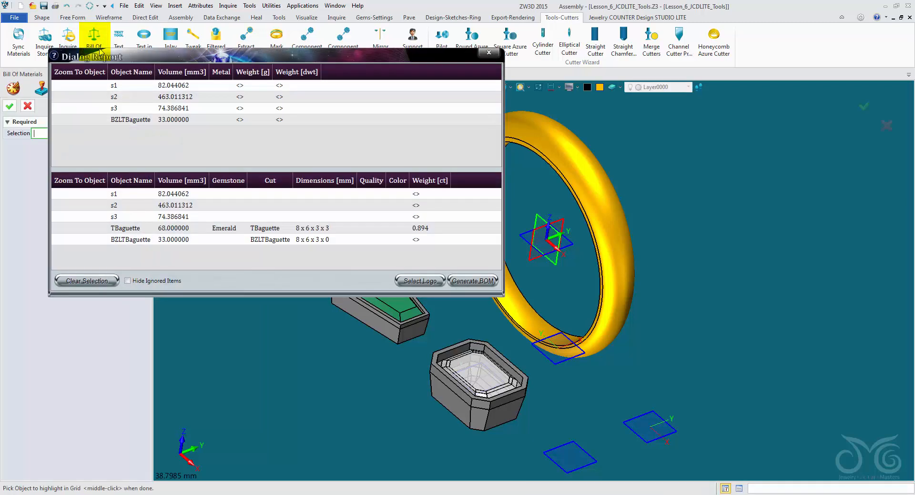
pyautogui.moveTo(168, 61); pyautogui.dragTo(162, 156)
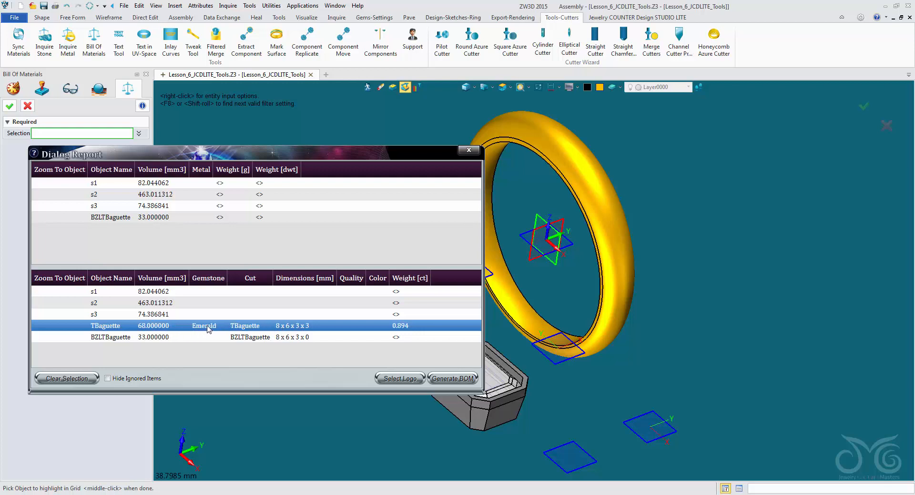
pyautogui.moveTo(295, 162); pyautogui.dragTo(710, 100)
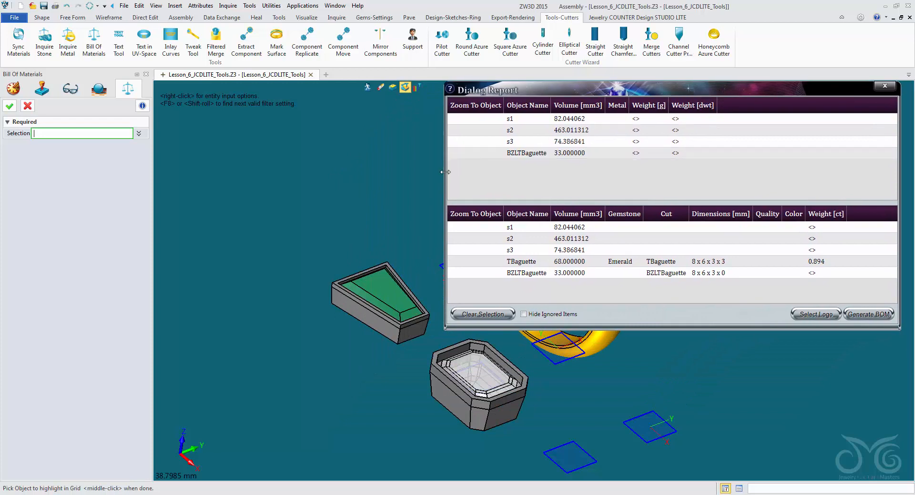
pyautogui.moveTo(445, 172); pyautogui.dragTo(495, 161)
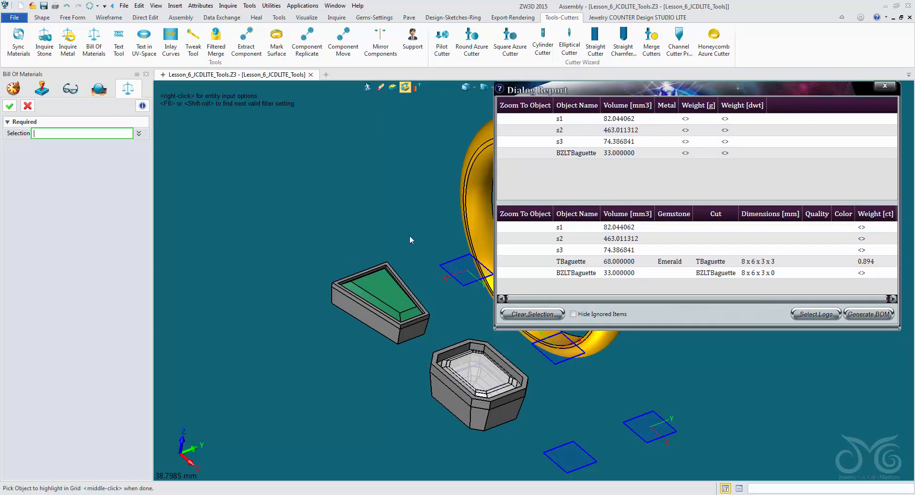
# Pick the baguette stone, the emerald-cut stone and the ring in the model to locate their rows in the report.
pyautogui.click(375, 294)
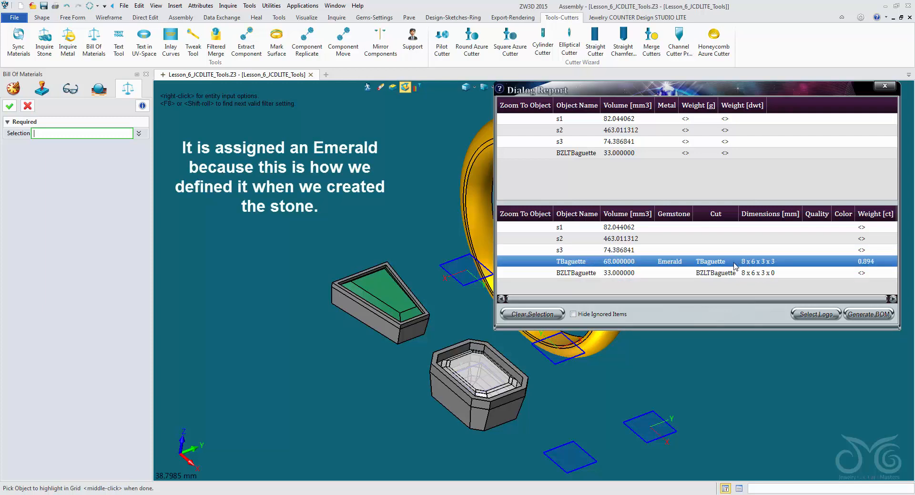
pyautogui.click(476, 384)
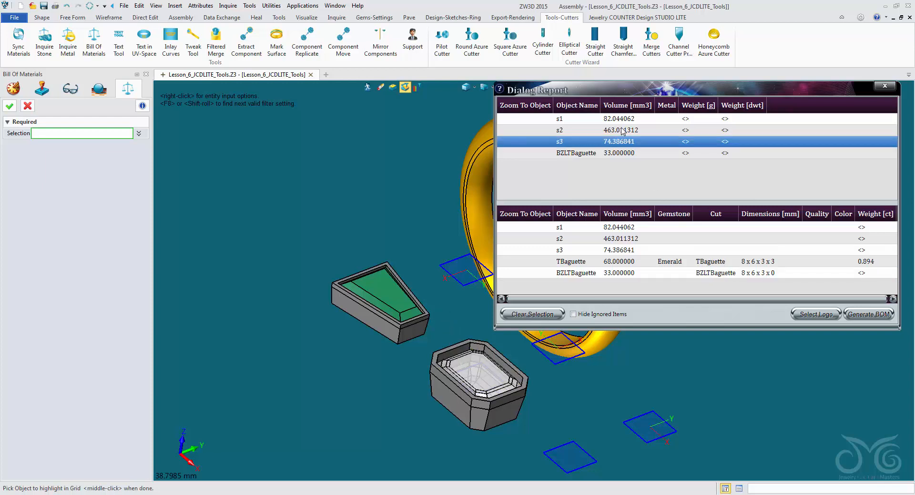
pyautogui.click(481, 377)
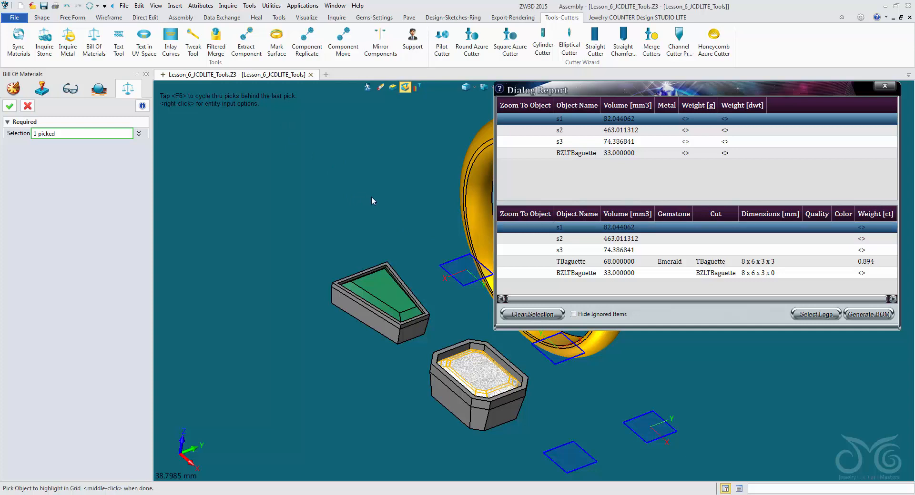
pyautogui.click(469, 241)
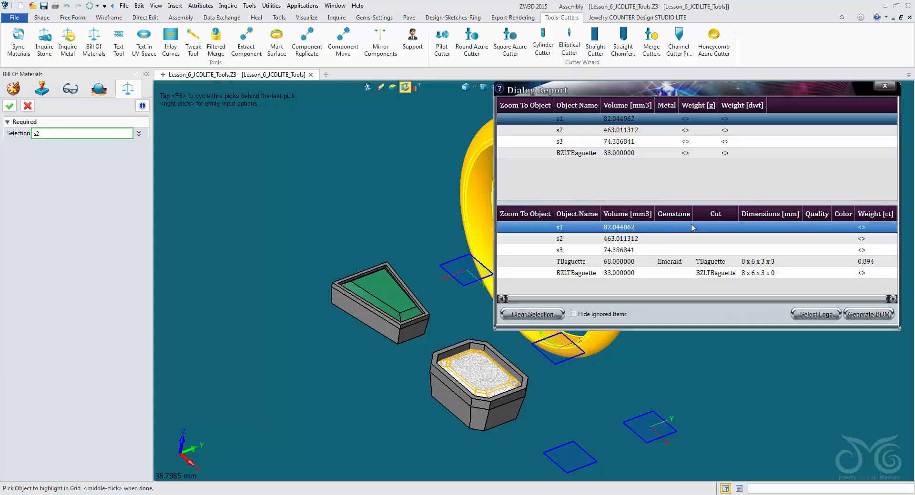
# Assign Diamond-White as the gemstone of the emerald-cut stone s1 in the bill of materials.
pyautogui.rightClick(659, 229)
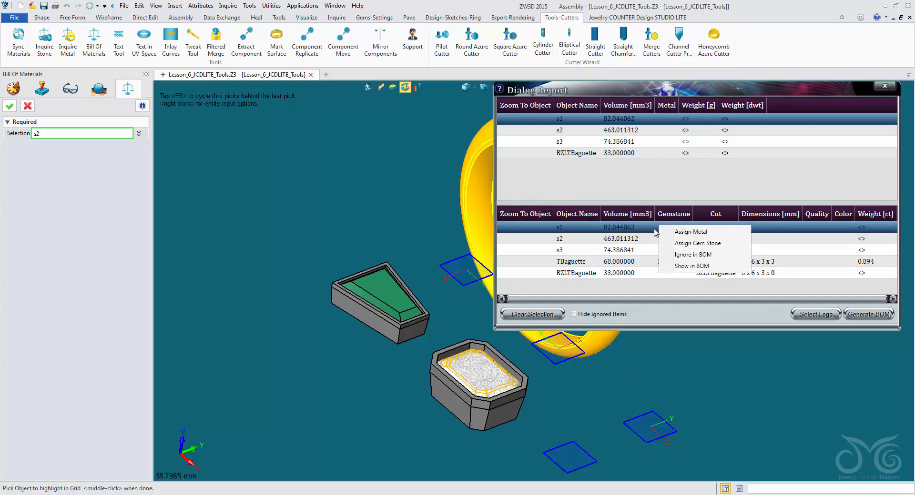
pyautogui.click(676, 243)
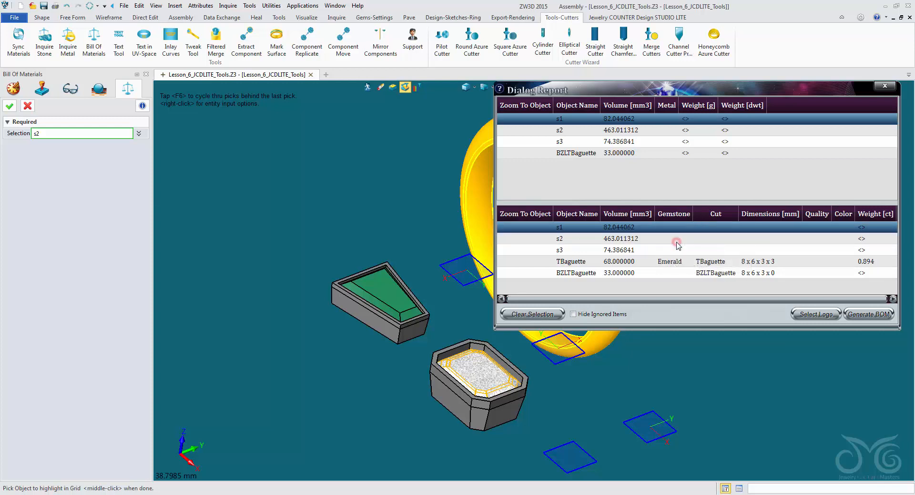
pyautogui.click(127, 95)
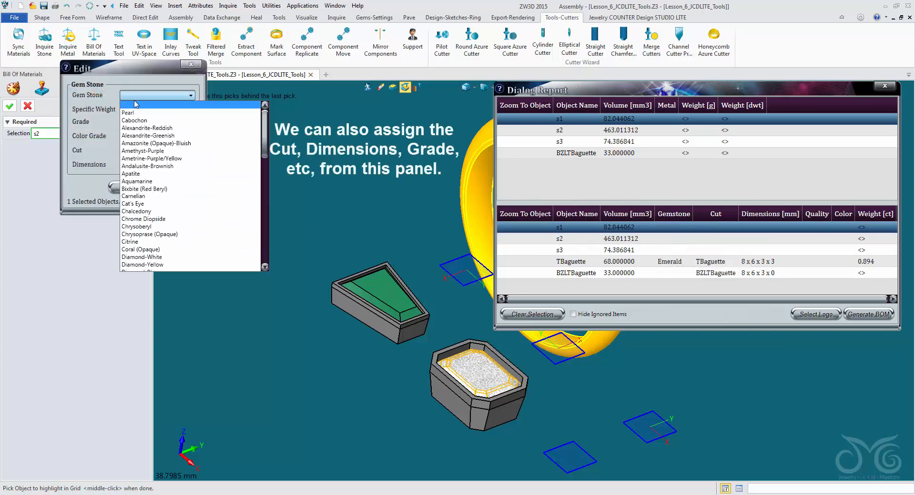
pyautogui.scroll(-2, 184, 173)
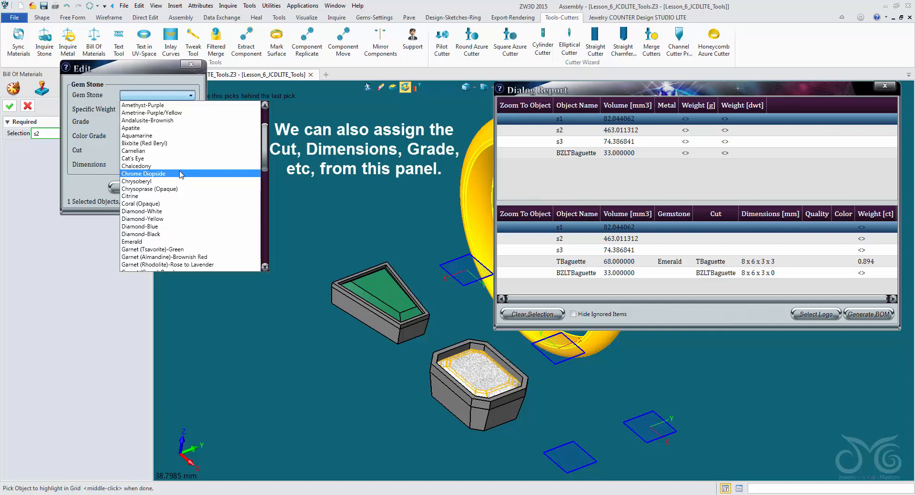
pyautogui.click(178, 211)
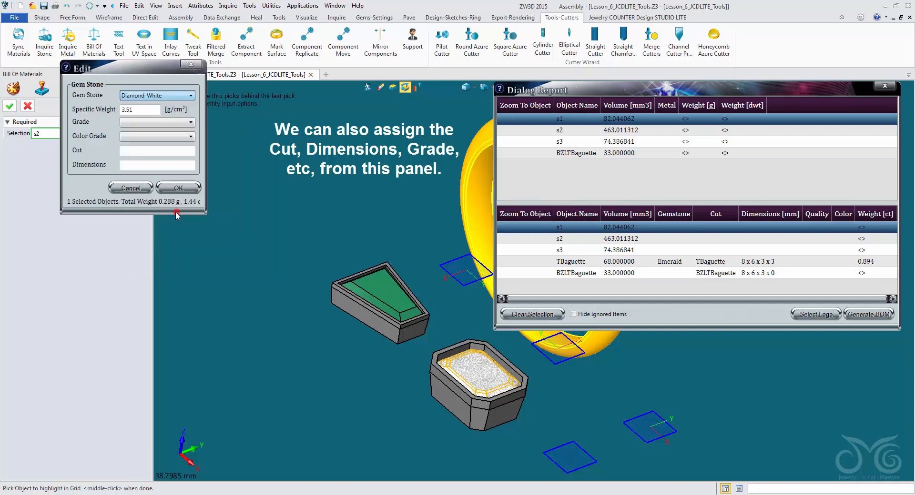
pyautogui.click(181, 186)
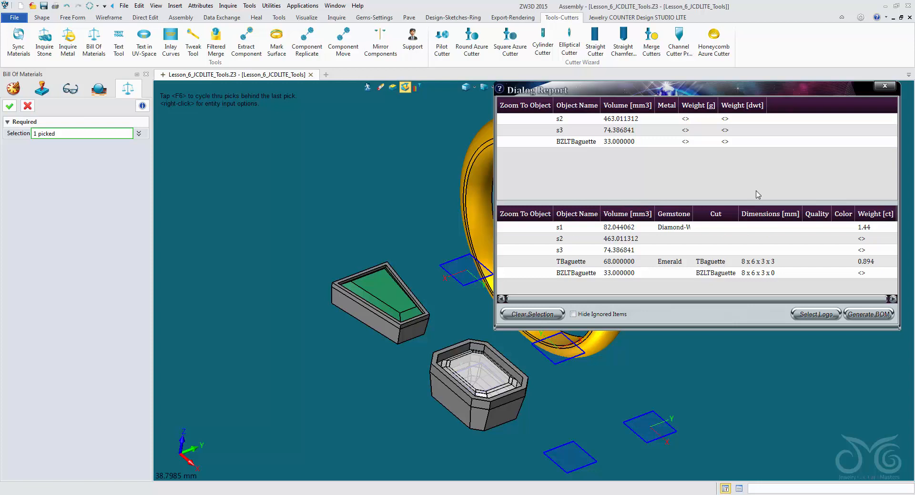
# Assign Gold 18K Yellow as the metal of the ring s2 in the bill of materials.
pyautogui.moveTo(402, 166); pyautogui.dragTo(300, 175, button='middle')
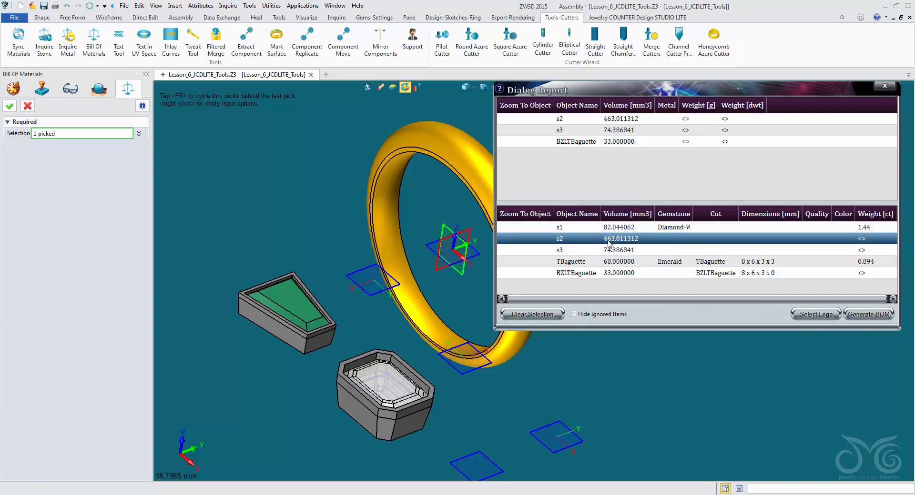
pyautogui.click(598, 240)
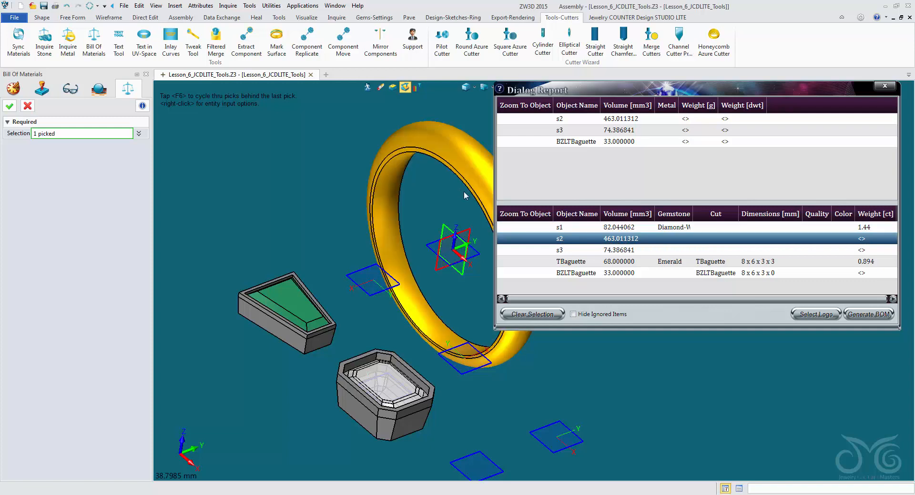
pyautogui.rightClick(594, 243)
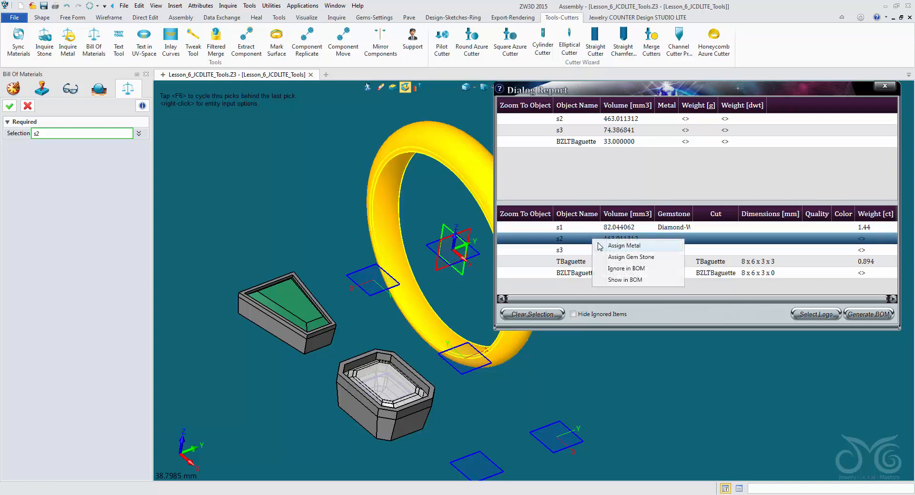
pyautogui.click(600, 246)
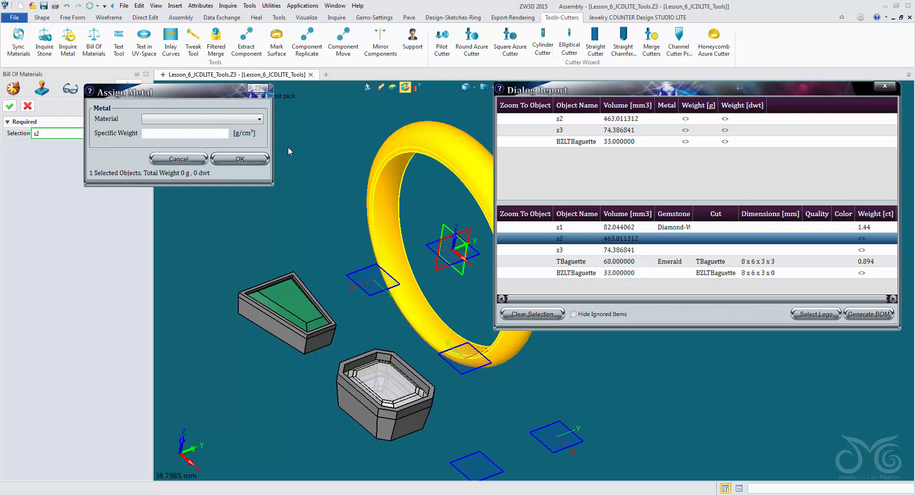
pyautogui.click(259, 120)
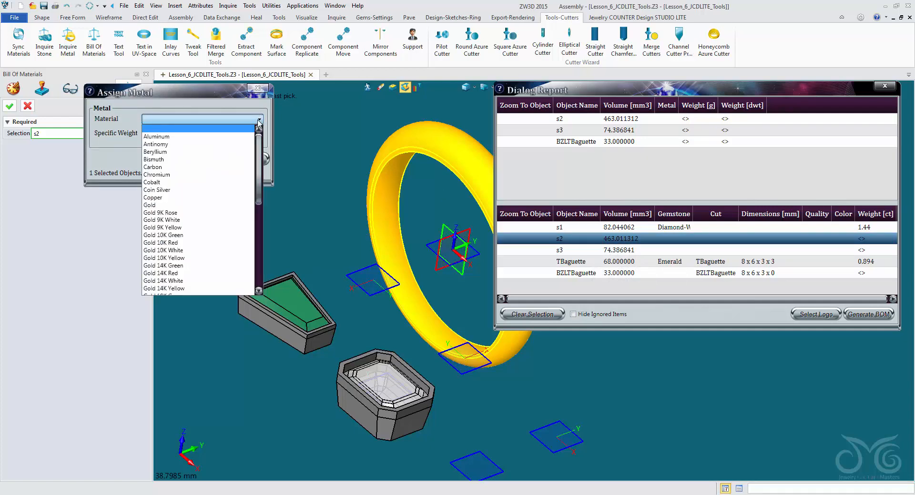
pyautogui.scroll(-2, 205, 191)
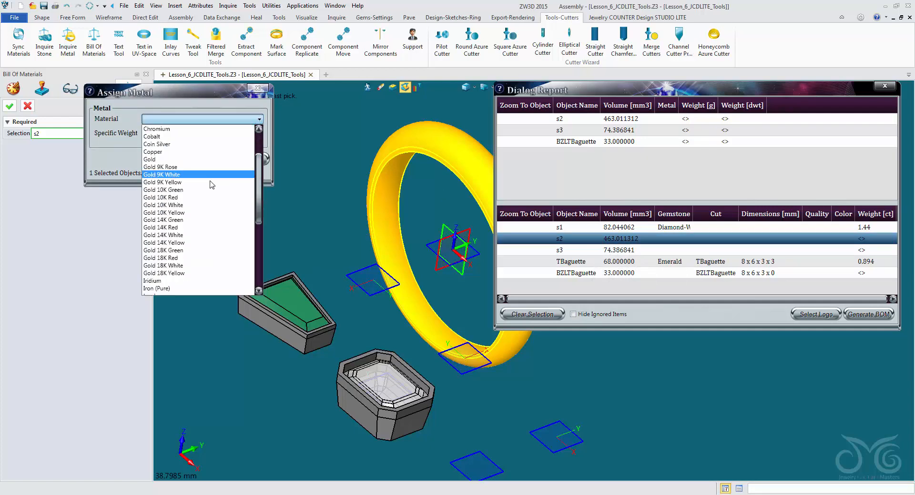
pyautogui.click(211, 273)
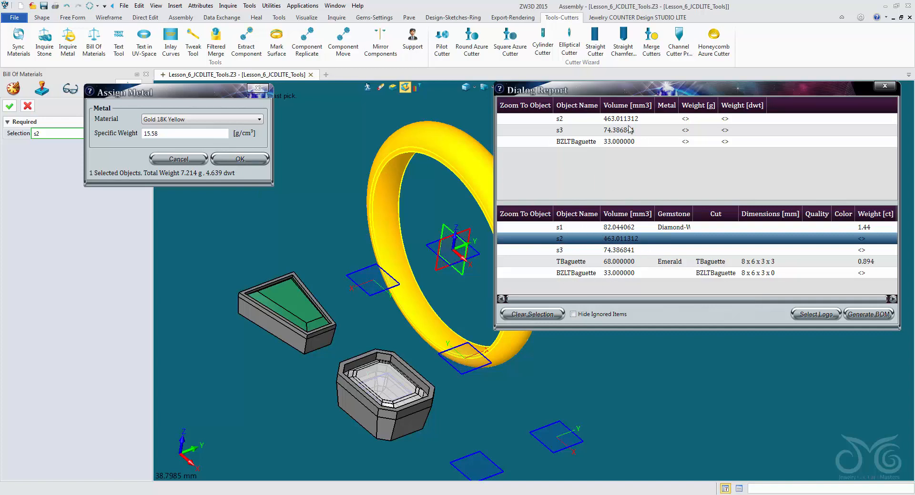
pyautogui.click(241, 159)
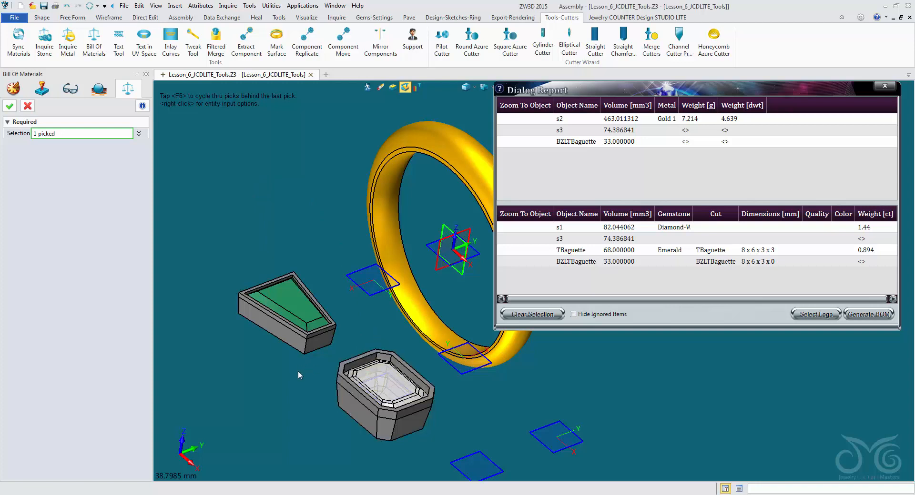
# Assign Silver as the metal of the emerald-cut bezel s3 in the bill of materials.
pyautogui.click(345, 404)
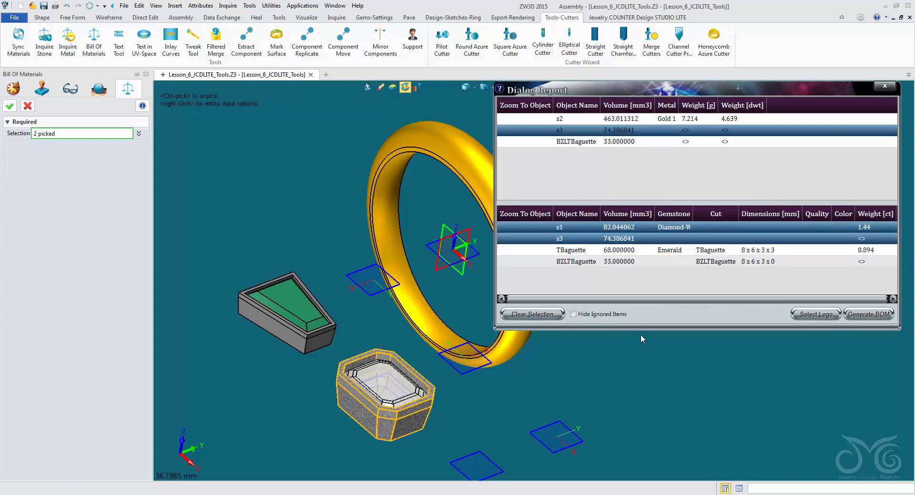
pyautogui.rightClick(582, 132)
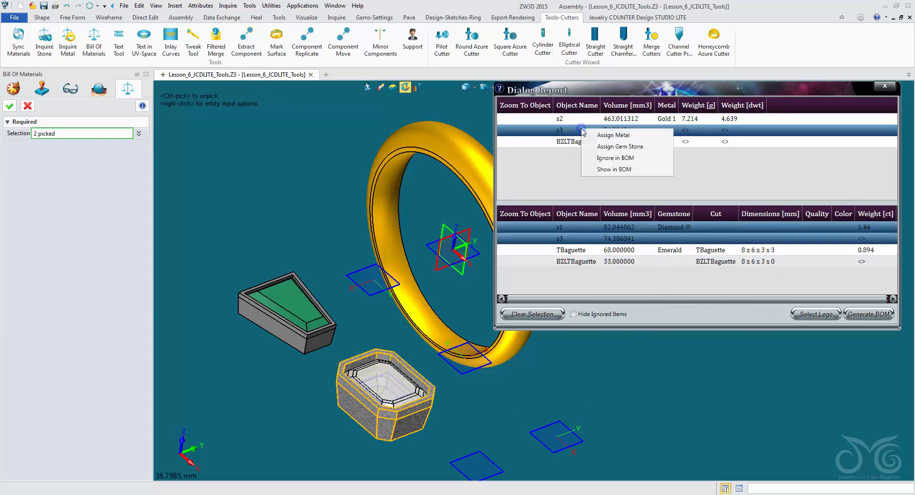
pyautogui.click(595, 135)
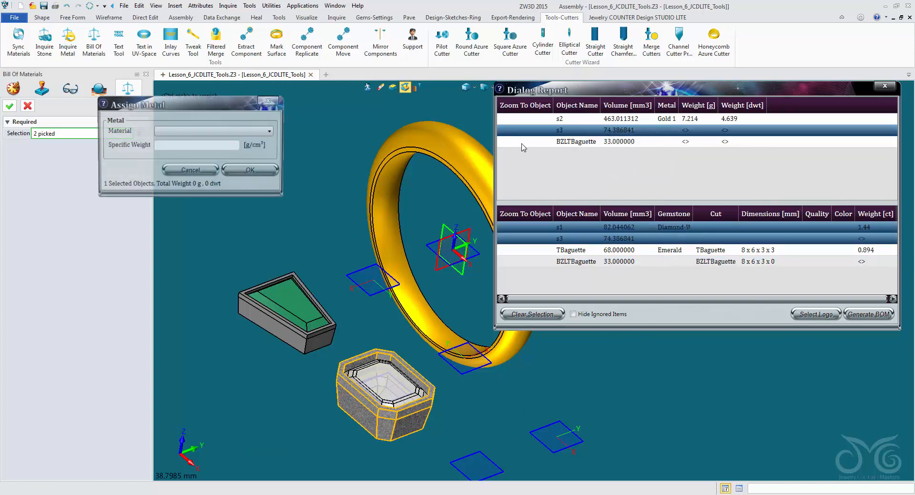
pyautogui.click(242, 132)
pyautogui.scroll(-7, 242, 165)
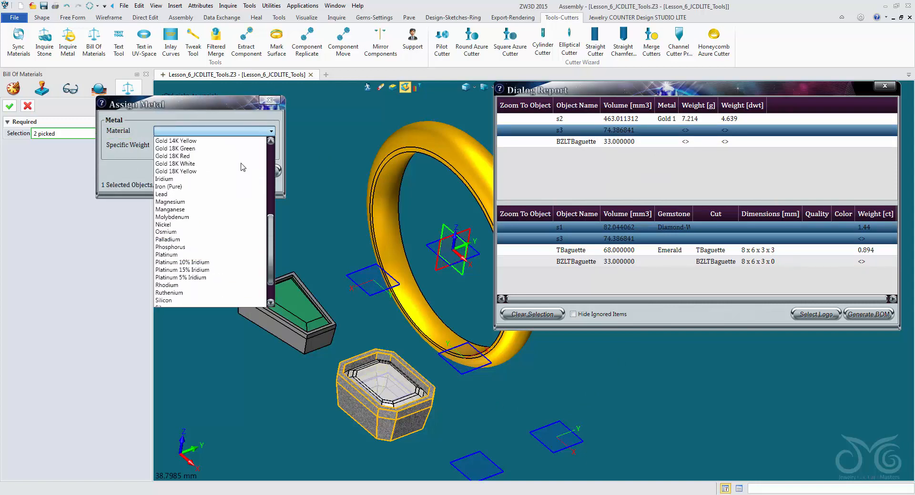
pyautogui.scroll(-2, 238, 222)
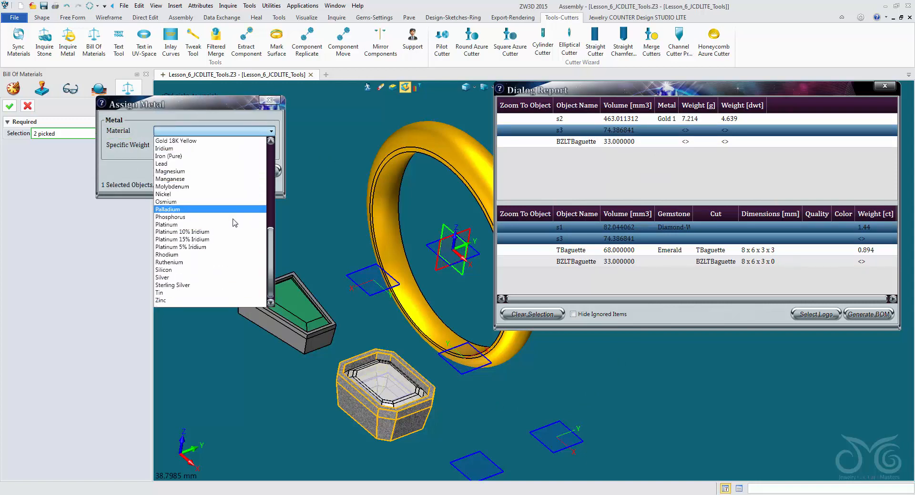
pyautogui.click(213, 278)
pyautogui.click(251, 171)
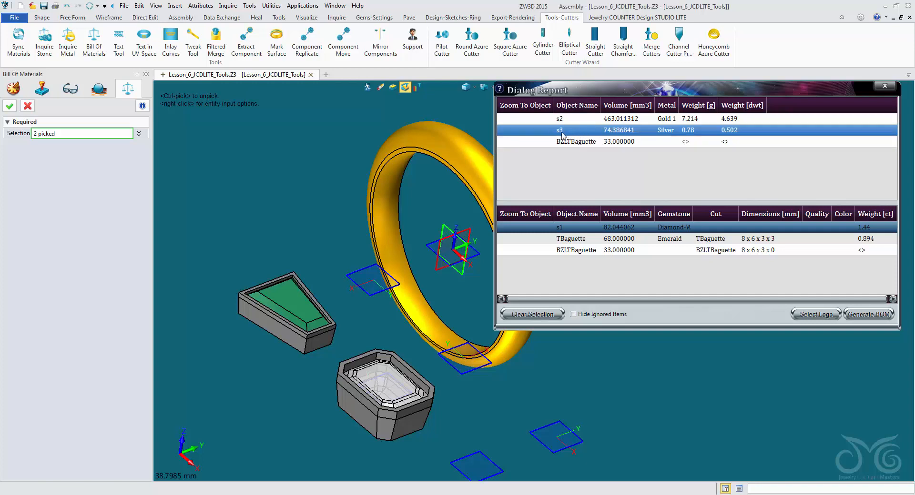
# Assign Gold 14K White as the metal of the tapered baguette bezel BZLTBaguette in the bill of materials.
pyautogui.rightClick(547, 143)
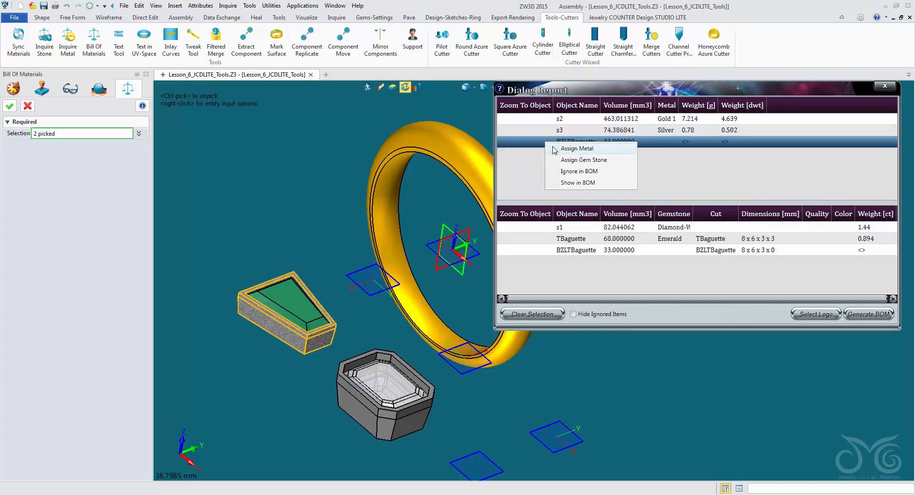
pyautogui.click(555, 149)
pyautogui.click(232, 145)
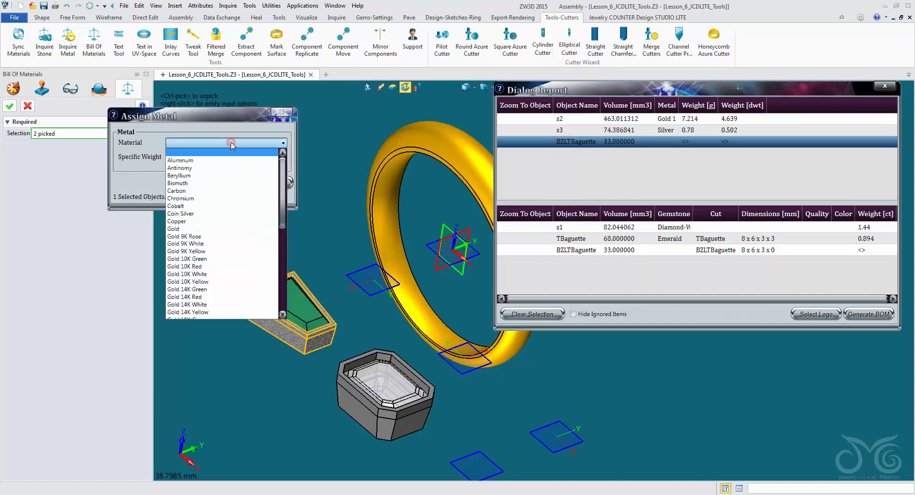
pyautogui.scroll(-1, 238, 209)
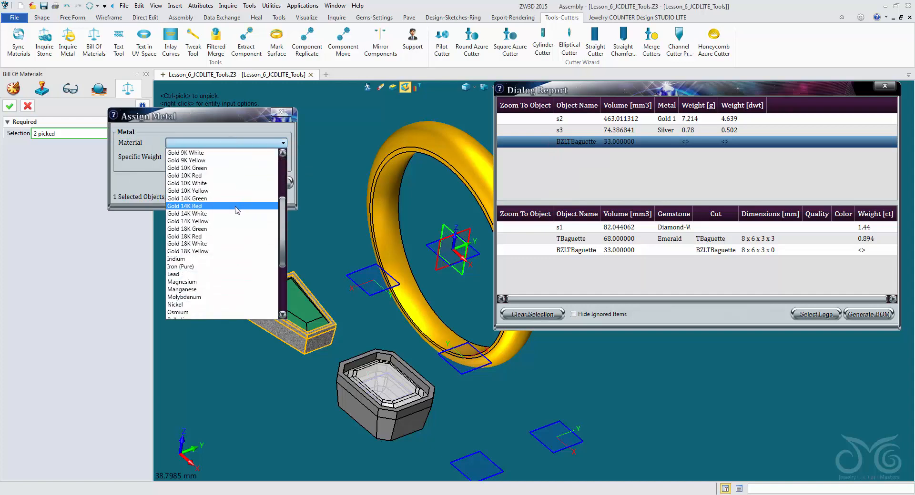
pyautogui.click(237, 214)
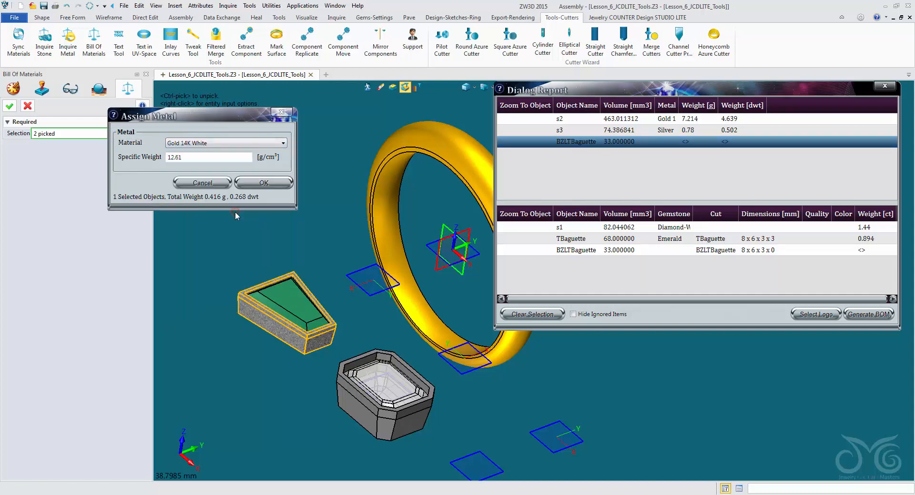
pyautogui.click(258, 182)
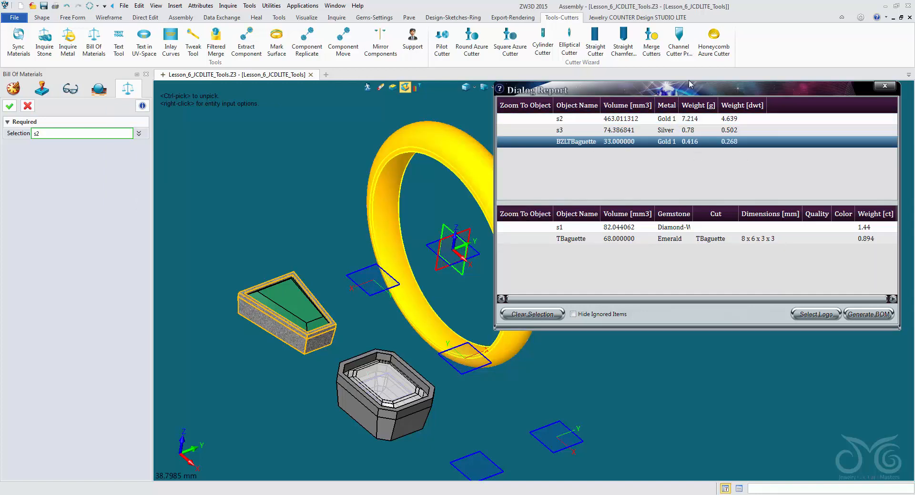
# Try generating the bill of materials as the RTF file Lesson_6_JCDLITE_Tools_BOM on the Desktop.
pyautogui.moveTo(687, 88); pyautogui.dragTo(648, 84)
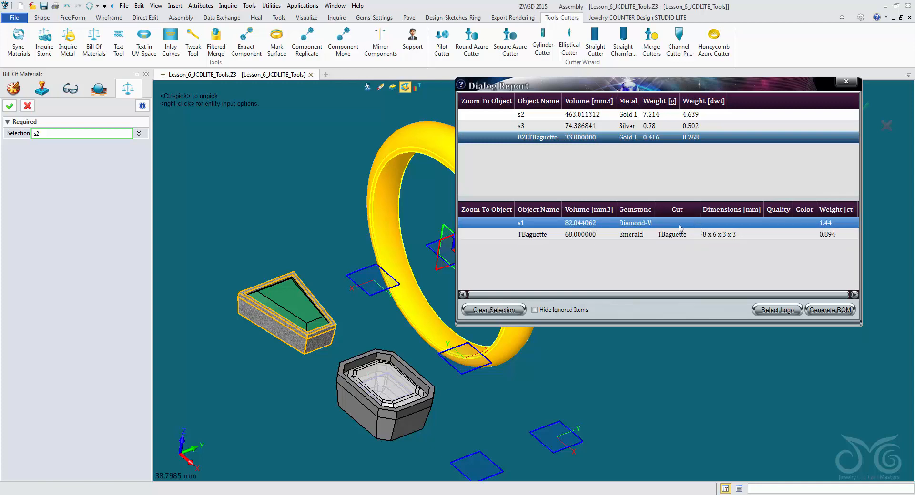
pyautogui.click(619, 256)
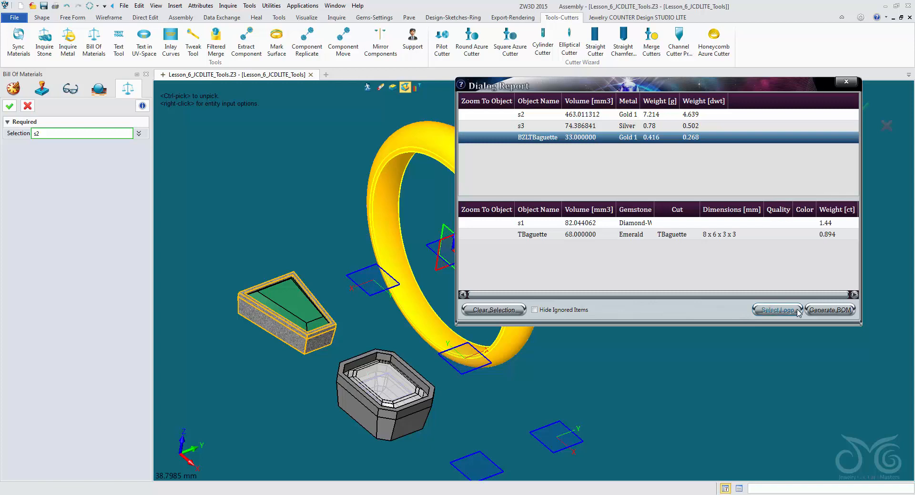
pyautogui.click(831, 311)
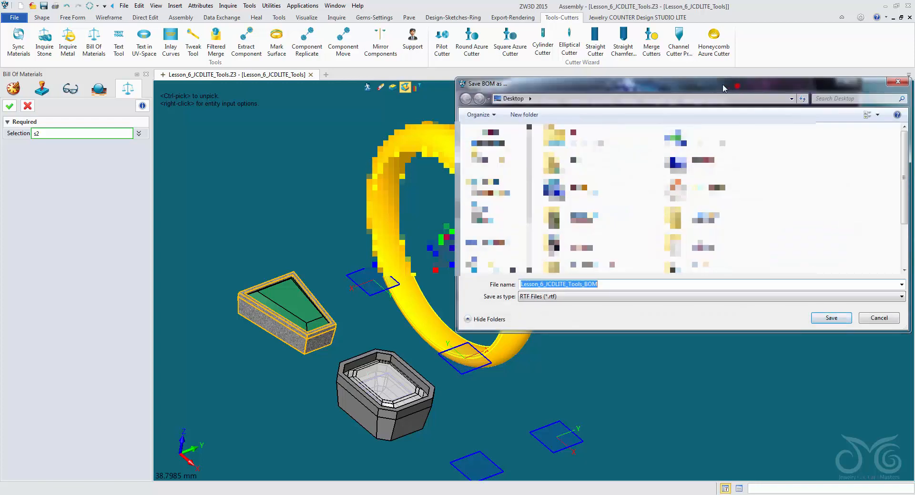
pyautogui.moveTo(723, 89); pyautogui.dragTo(564, 97)
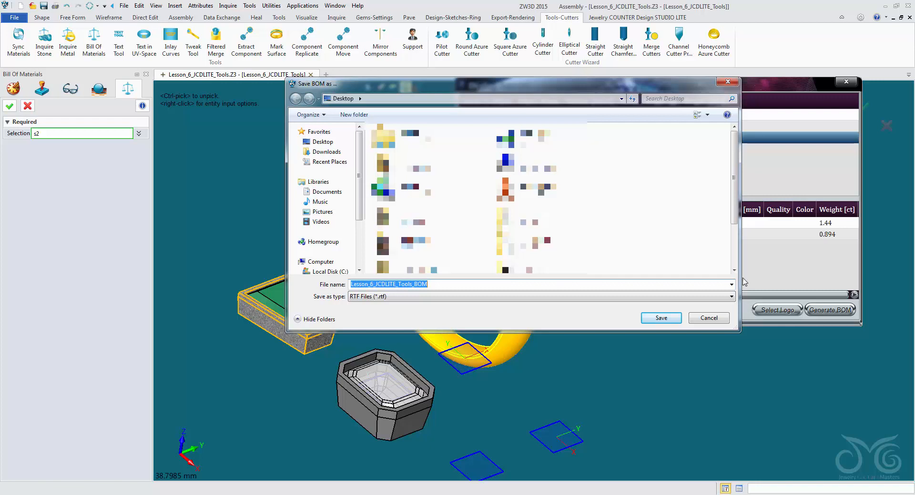
pyautogui.click(708, 318)
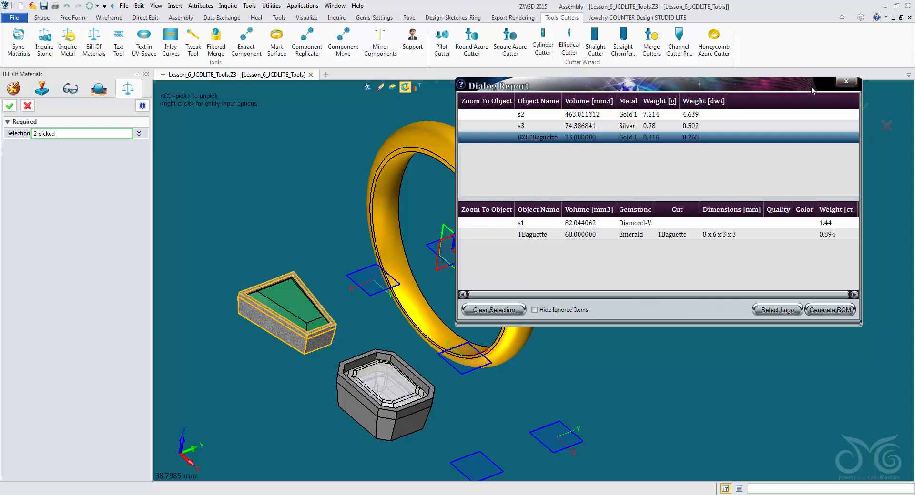
# Close the report and leave the Bill of Materials command.
pyautogui.click(846, 82)
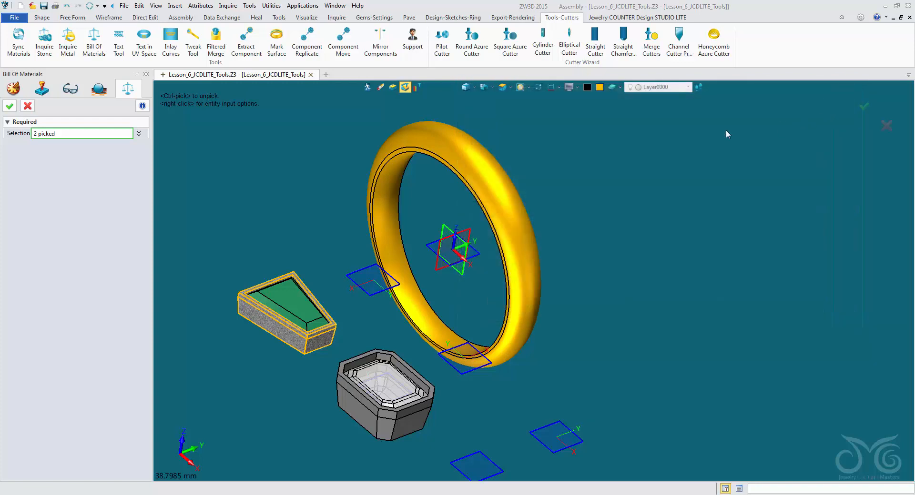
pyautogui.click(30, 106)
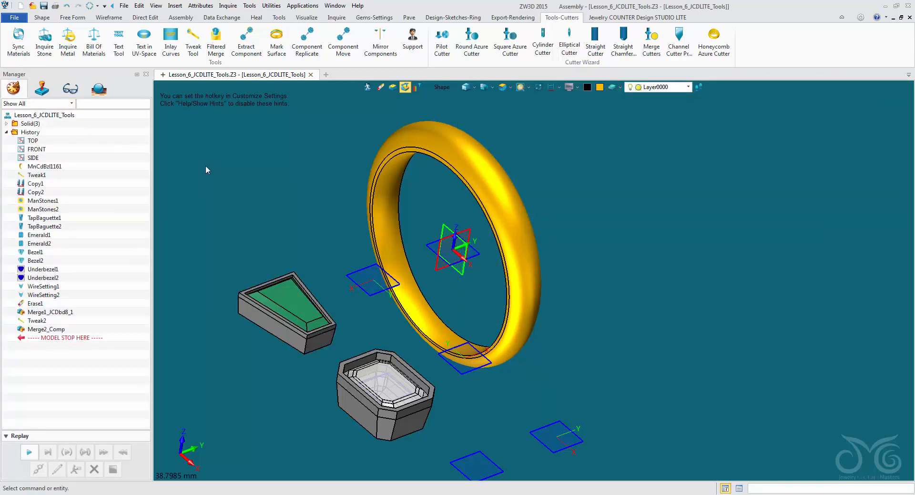